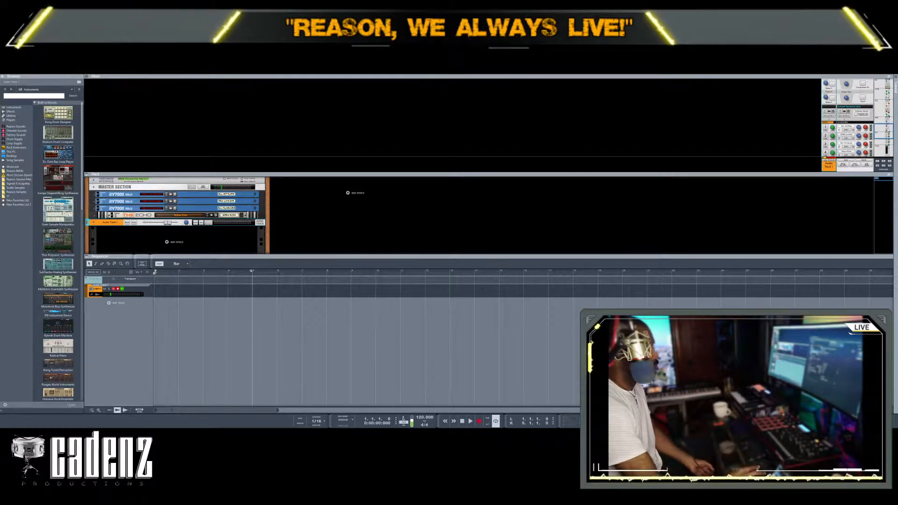
Pick Umpf Retro Beats from the instrument list and add it to the rack.
left_click(58, 393)
key("Down")
key("Down")
key("Down")
key("Down")
key("Down")
key("Down")
key("Down")
key("Down")
key("Down")
key("Down")
key("Down")
key("Down")
key("Down")
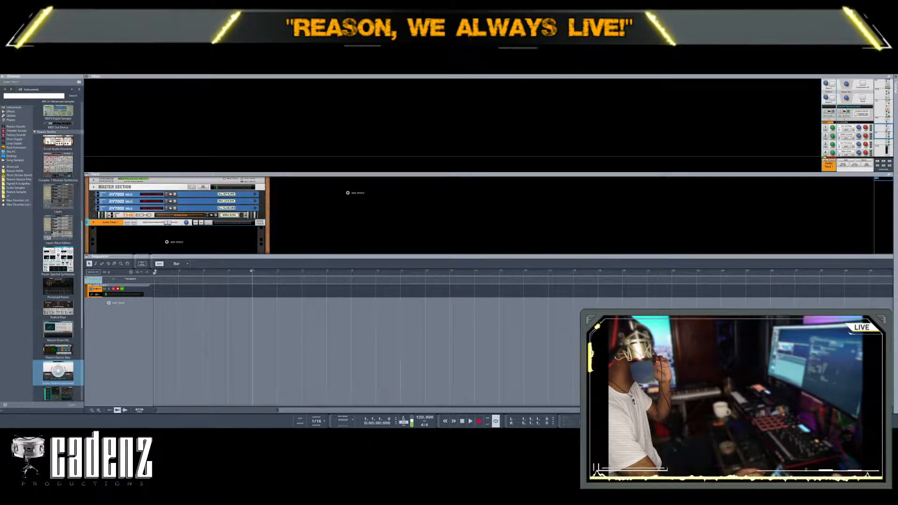
key("Up")
key("Up")
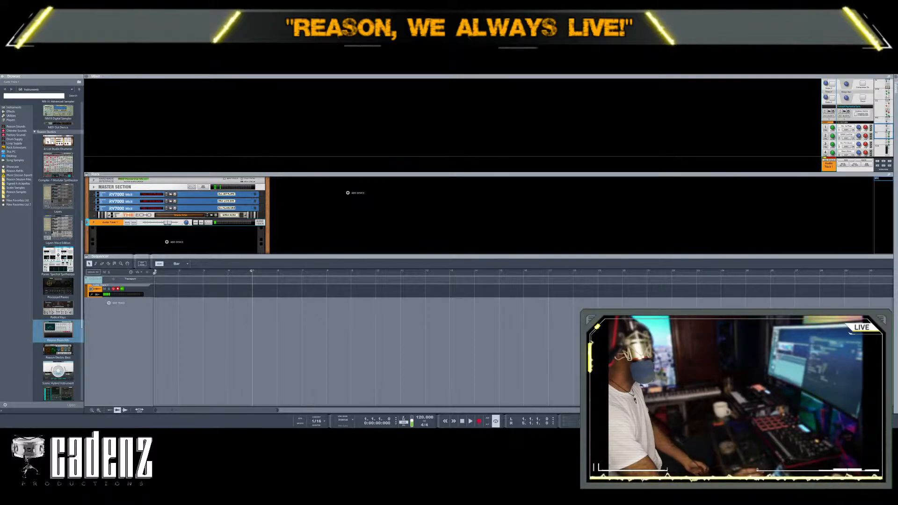
key("Down")
key("Down")
key("Down")
key("Down")
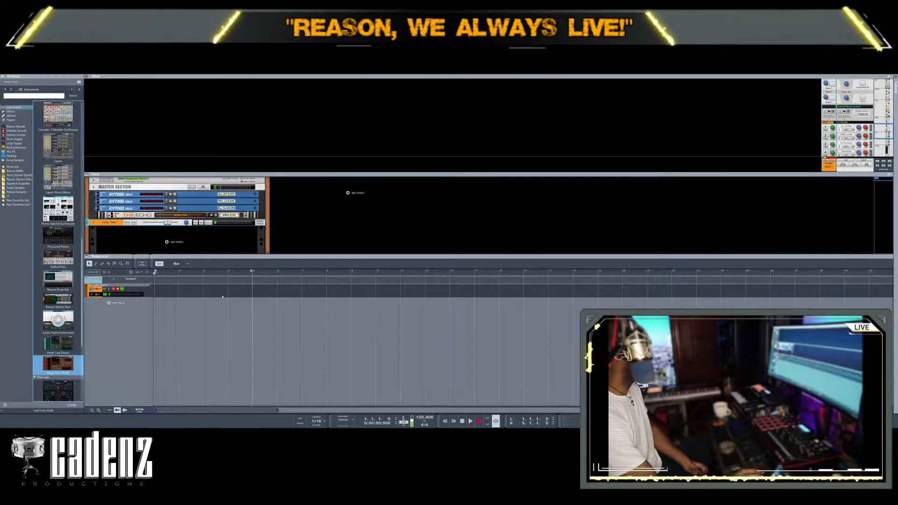
key("Return")
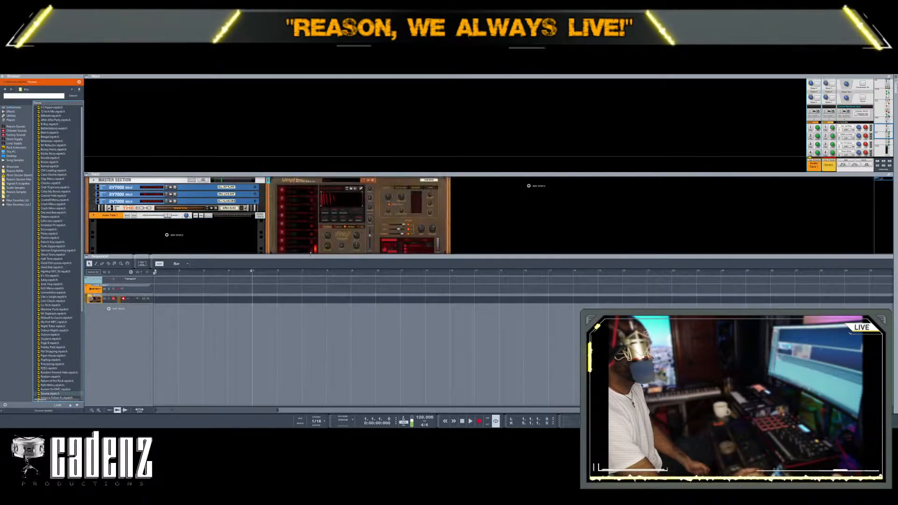
Select the new Umpf Retro Beats track and record-enable the audio track.
left_click(99, 299)
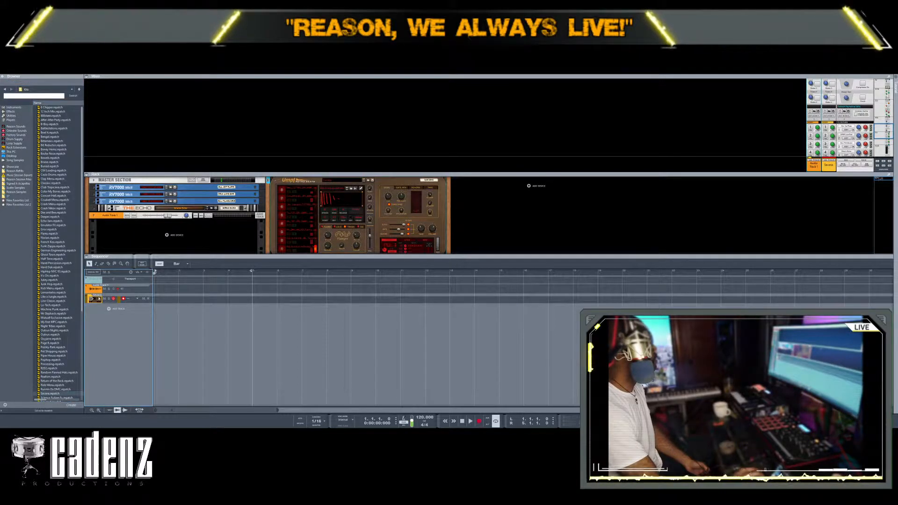
left_click(120, 288)
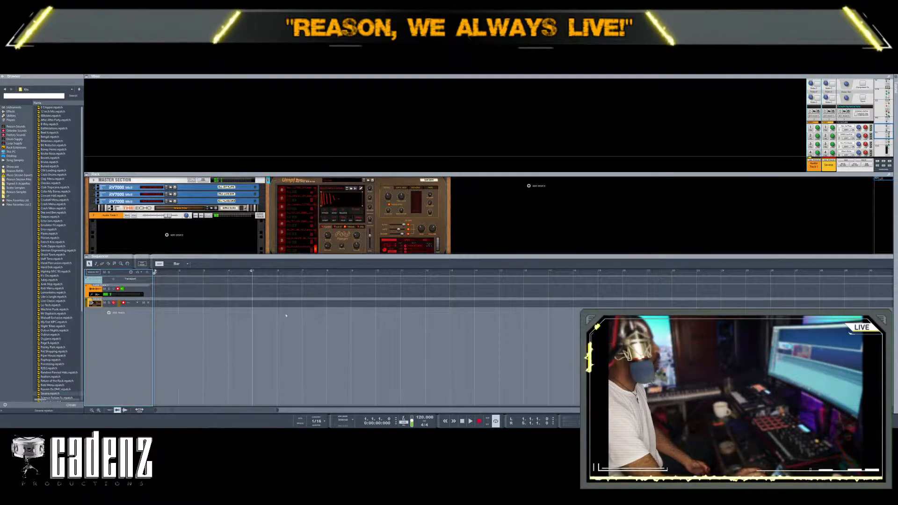
Start browsing patches for the Umpf Retro Beats device and widen the browser to show the type and modified columns.
scroll(346, 250, "up", 1)
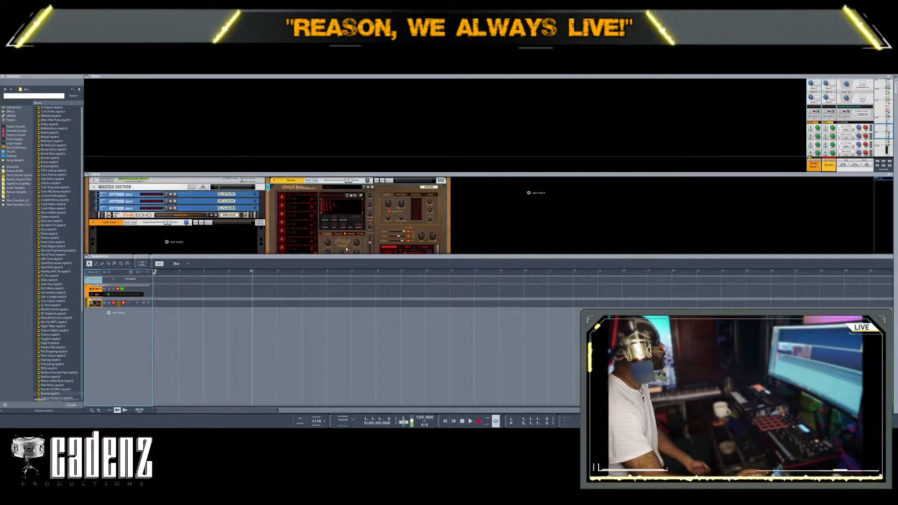
left_click(445, 231)
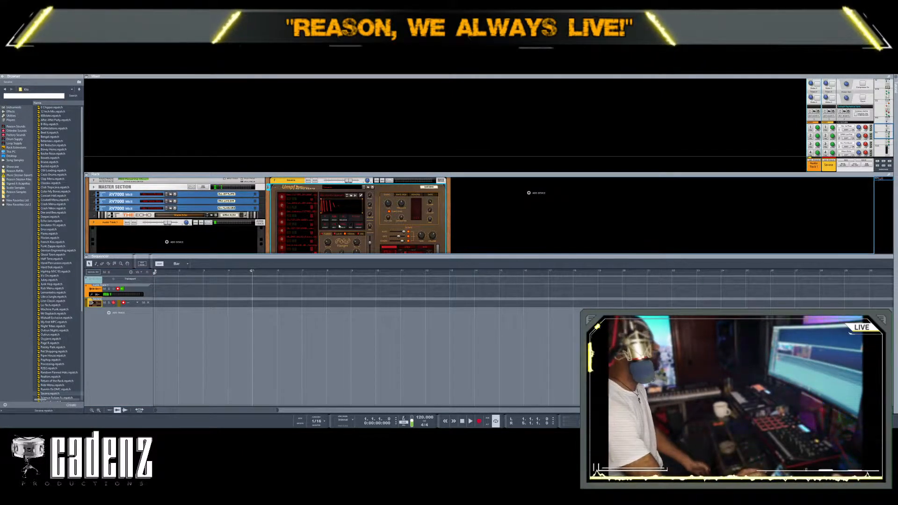
left_click(368, 187)
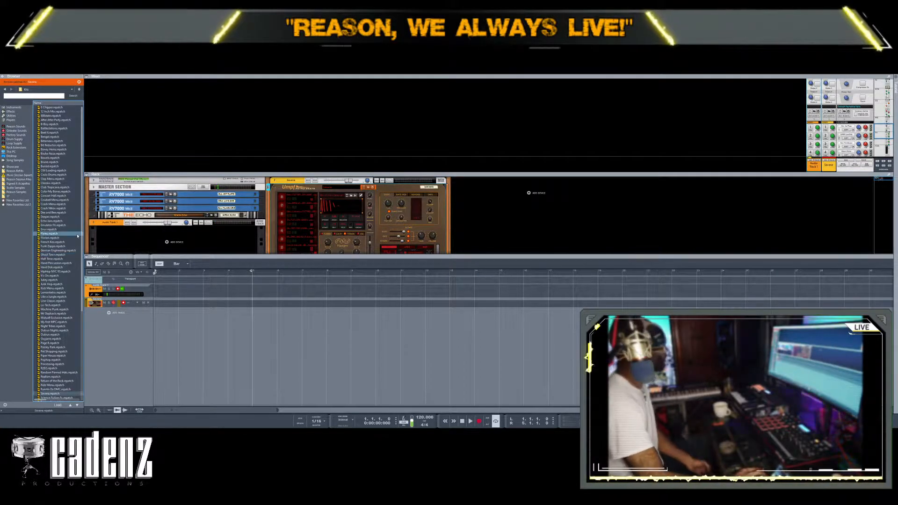
left_click_drag(84, 243, 199, 251)
Go to the Drum Hits folder in the browser and open its Hi Hats folder.
left_click(65, 288)
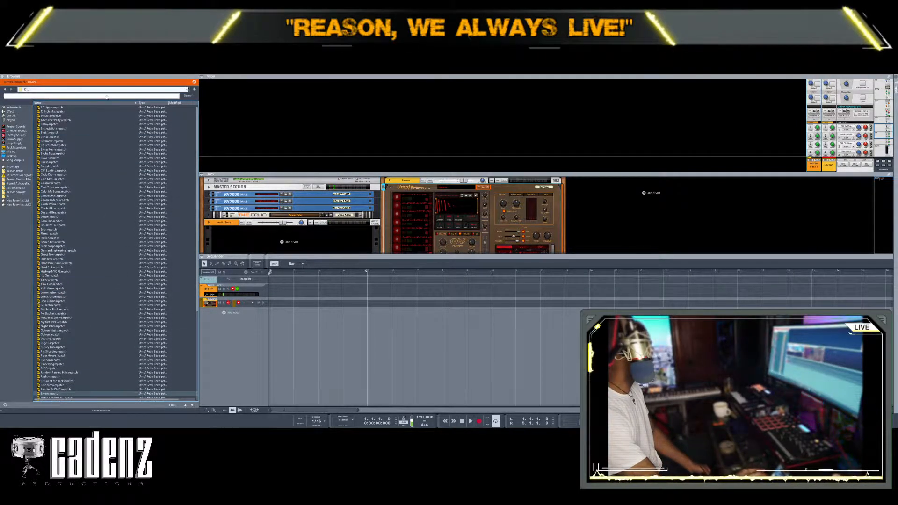
left_click(110, 99)
double_click(56, 111)
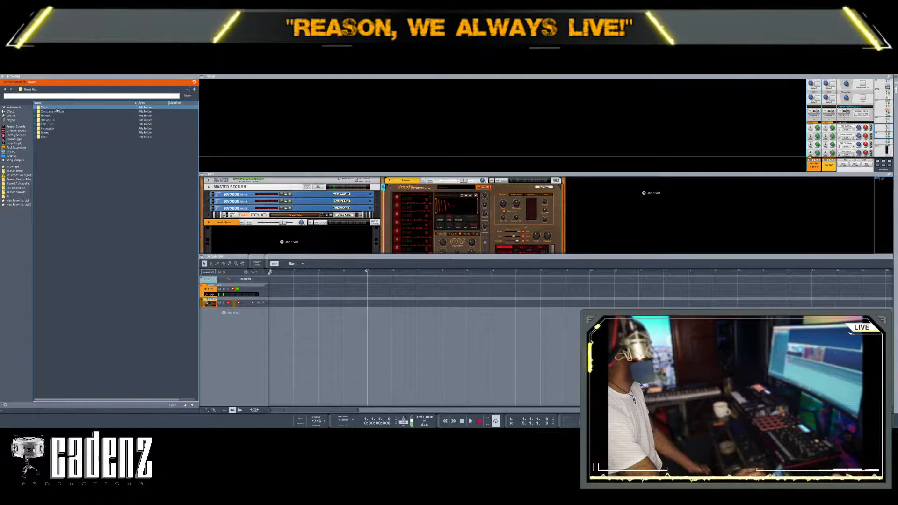
double_click(59, 116)
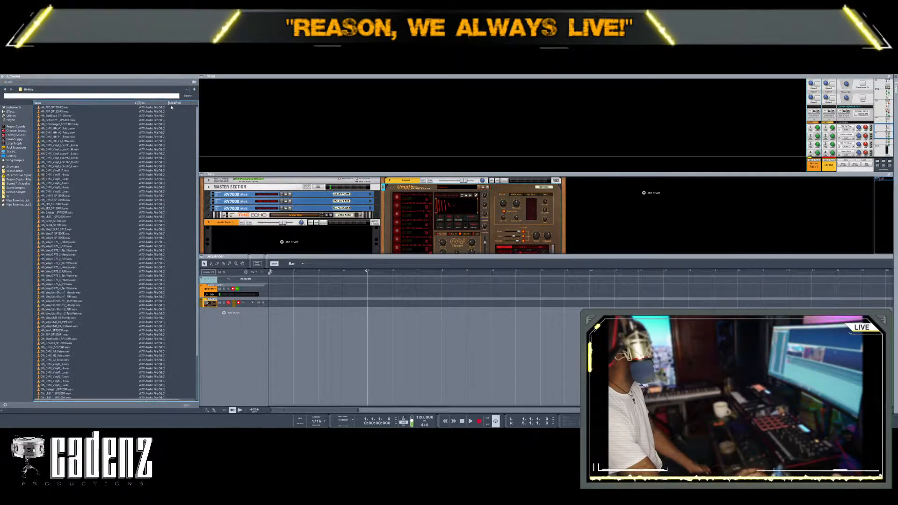
Step through the DMX hi-hat samples one after another to audition them.
left_click(102, 130)
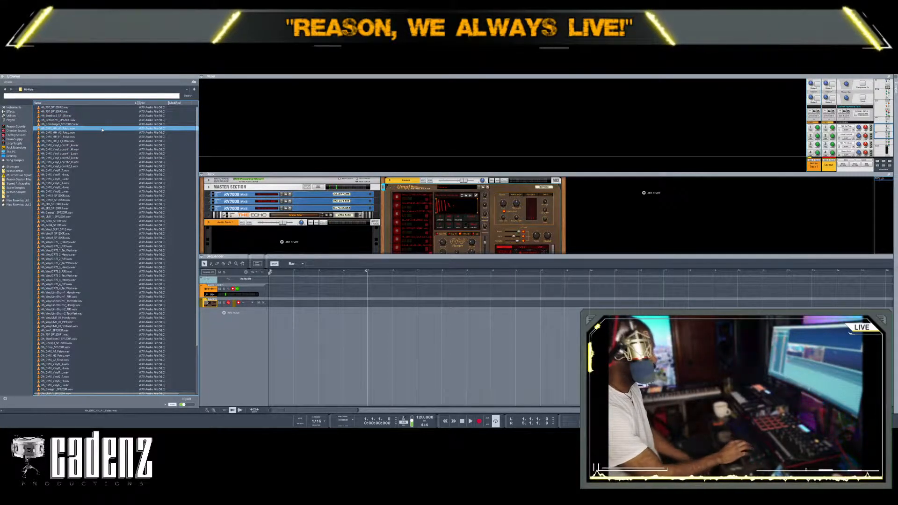
key("Down")
key("Down")
key("Down")
key("Down")
key("Down")
key("Down")
key("Down")
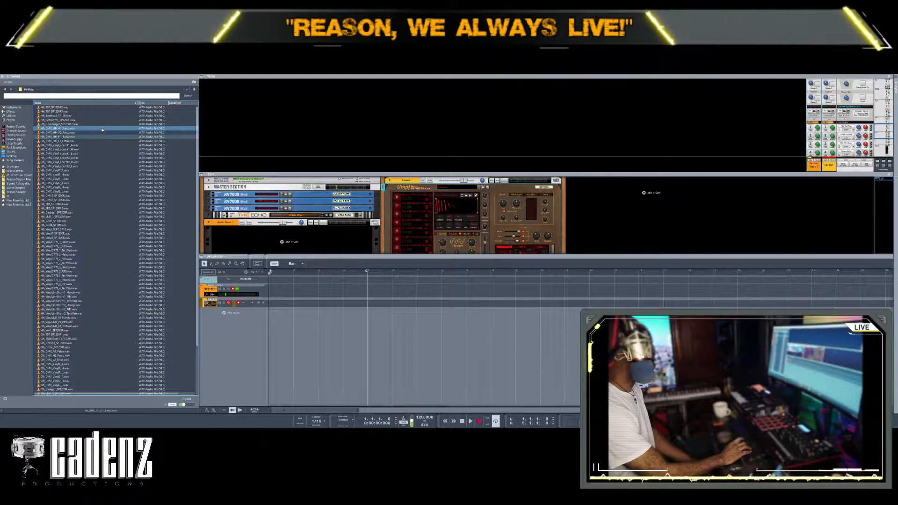
key("Down")
key("Down")
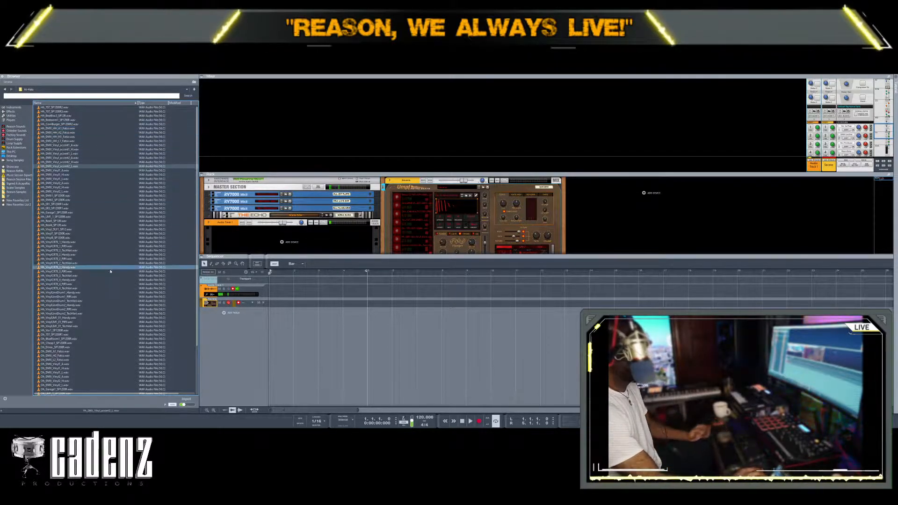
Select the Umpf Retro Beats device and enlarge the rack area downwards until the whole device fits.
left_click(413, 226)
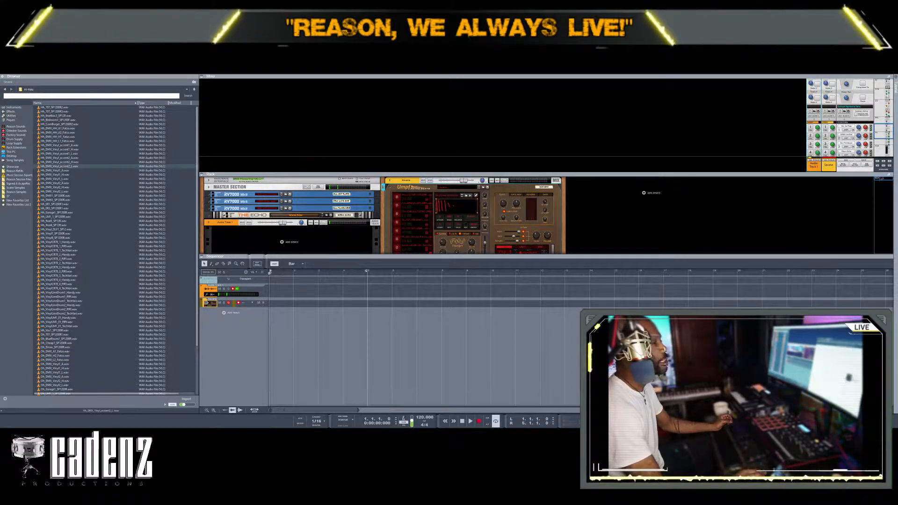
left_click(533, 182)
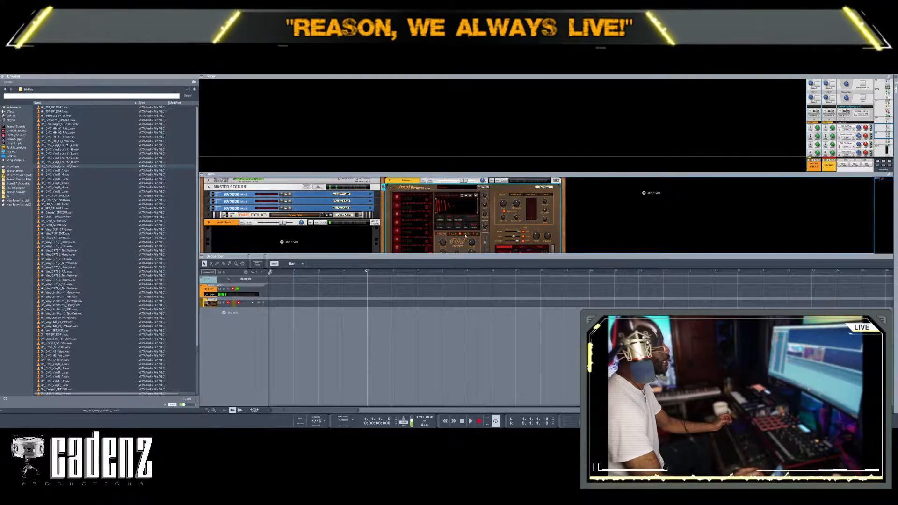
scroll(515, 190, "down", 3)
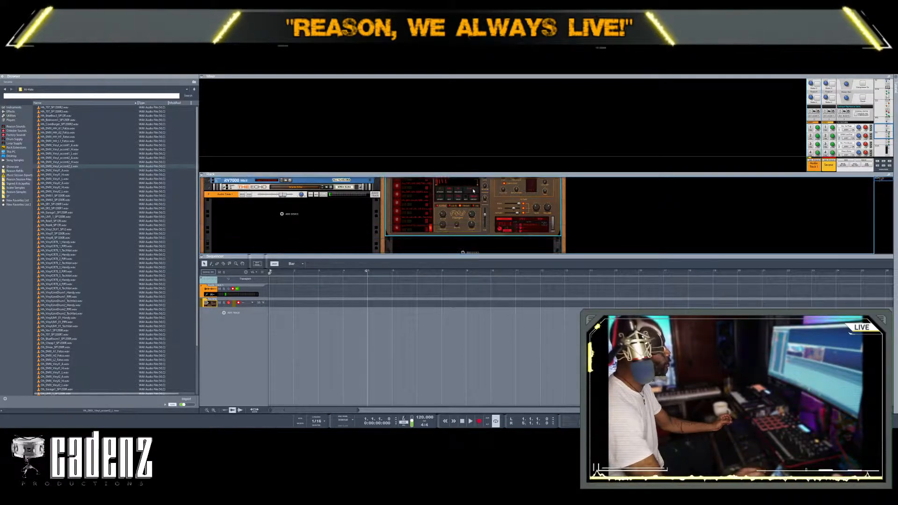
left_click_drag(472, 258, 486, 367)
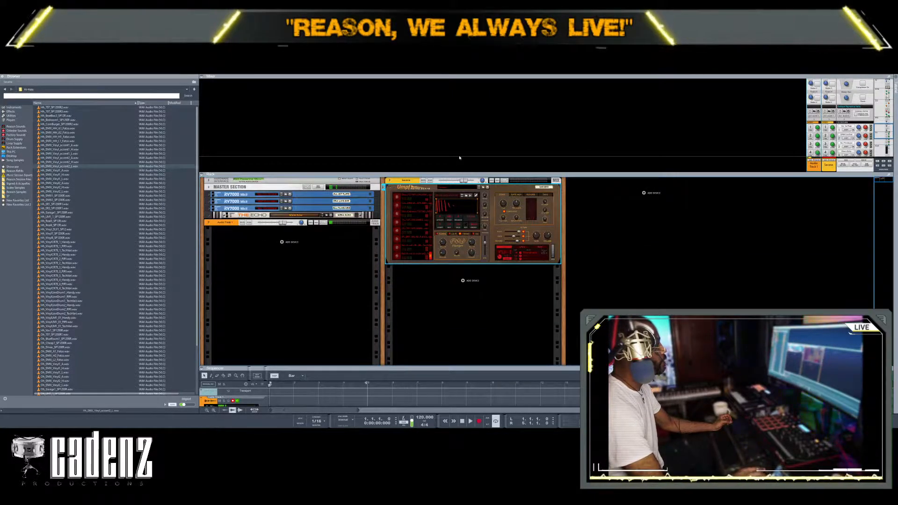
Delete the Umpf Retro Beats device together with its track.
left_click(68, 166)
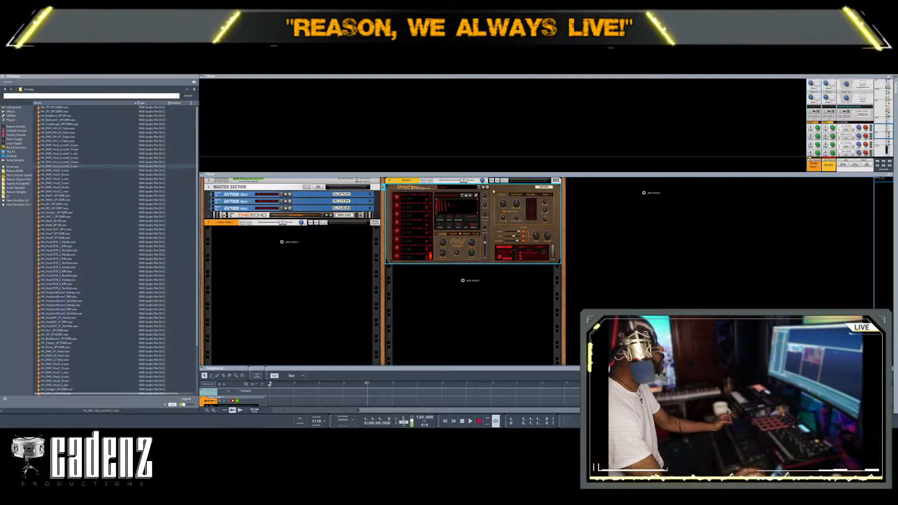
key("Delete")
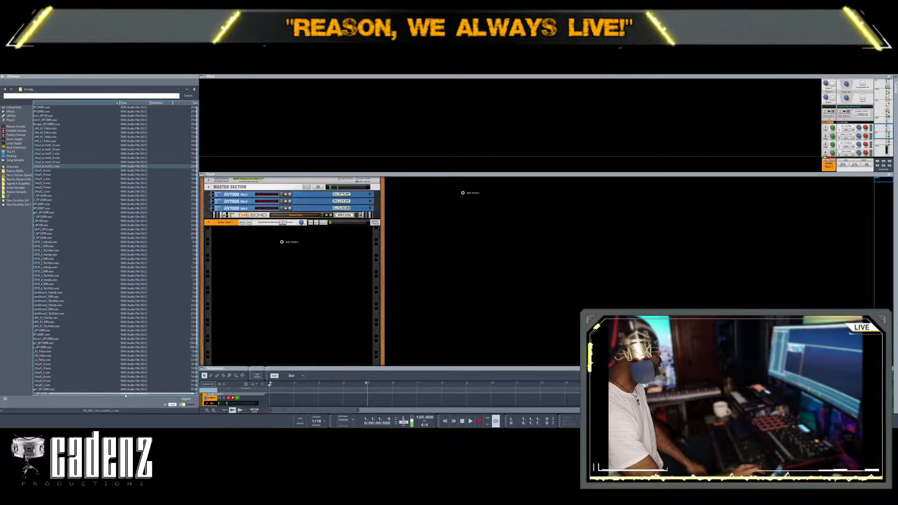
Look through the full list of WAV samples in the Hi Hats folder.
left_click(192, 338)
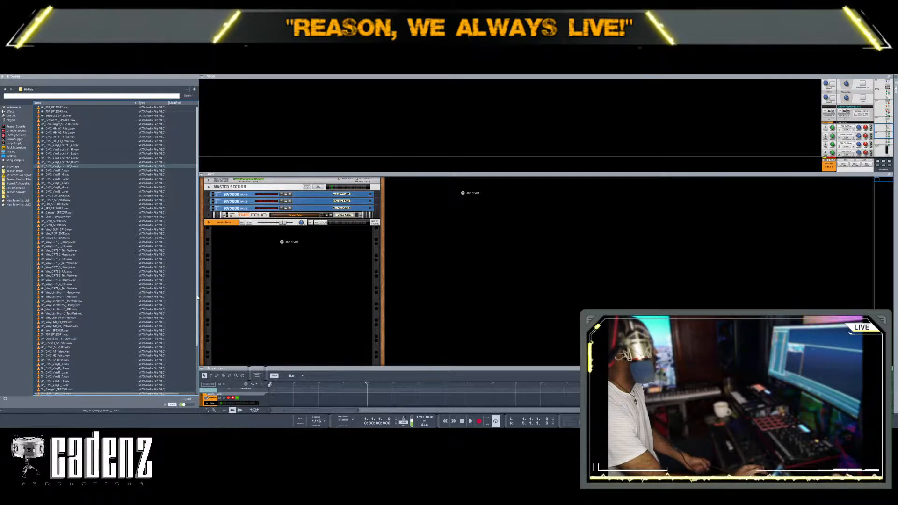
left_click_drag(197, 298, 198, 354)
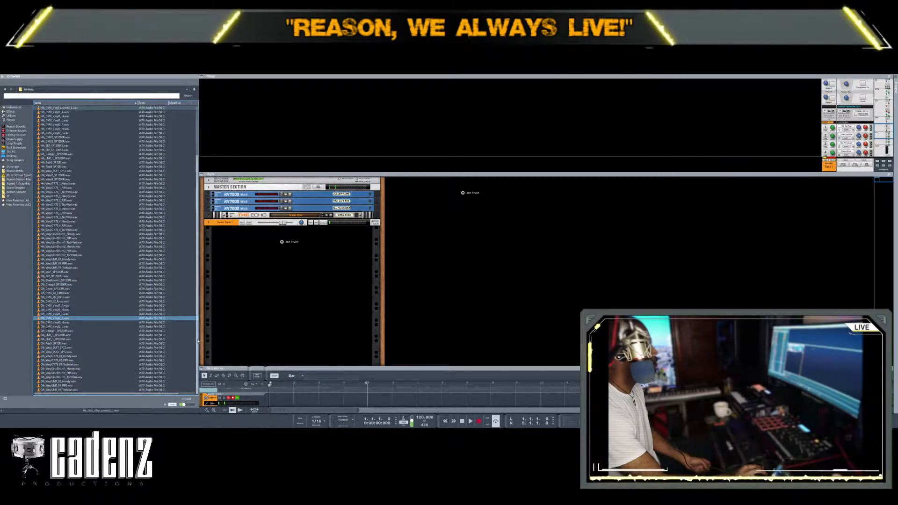
scroll(194, 303, "up", 5)
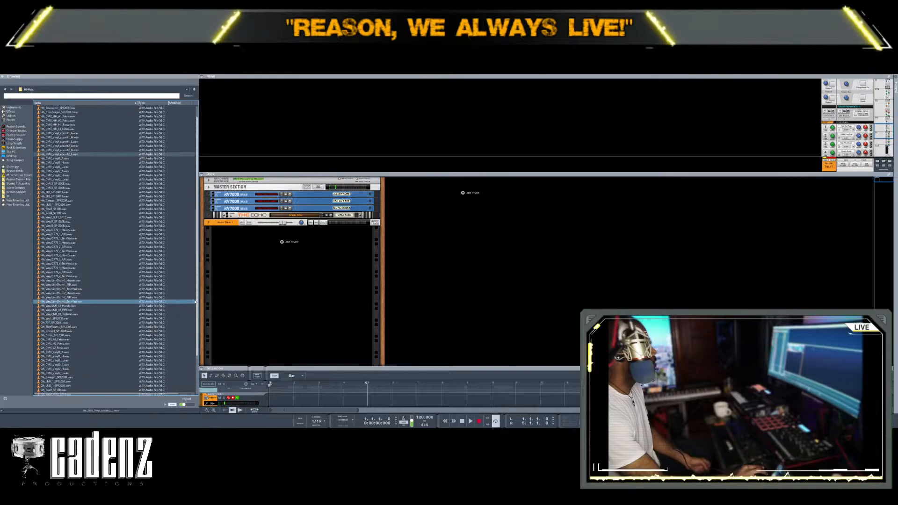
scroll(194, 280, "down", 5)
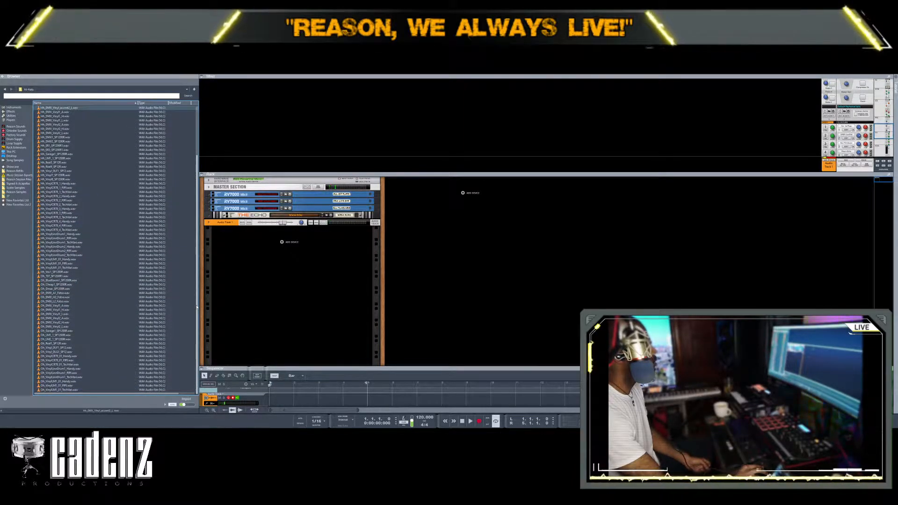
scroll(197, 270, "up", 3)
scroll(197, 270, "up", 1)
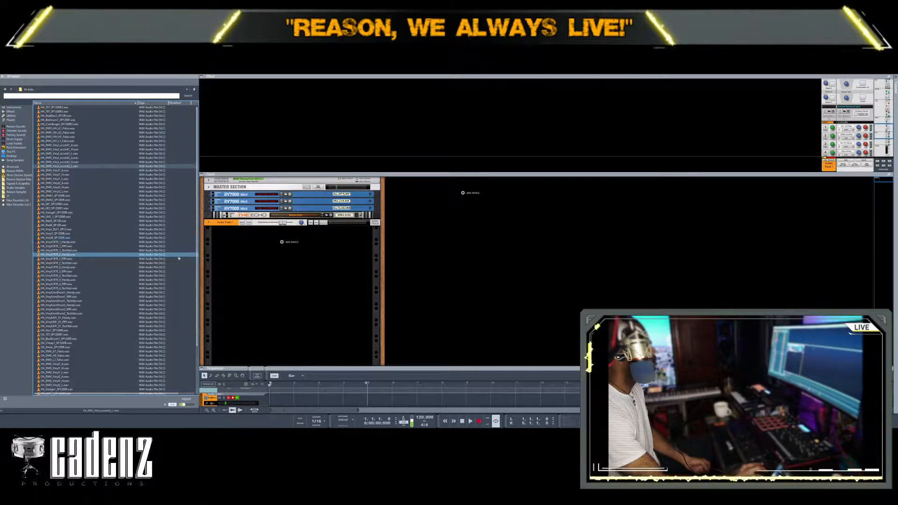
scroll(179, 258, "down", 1)
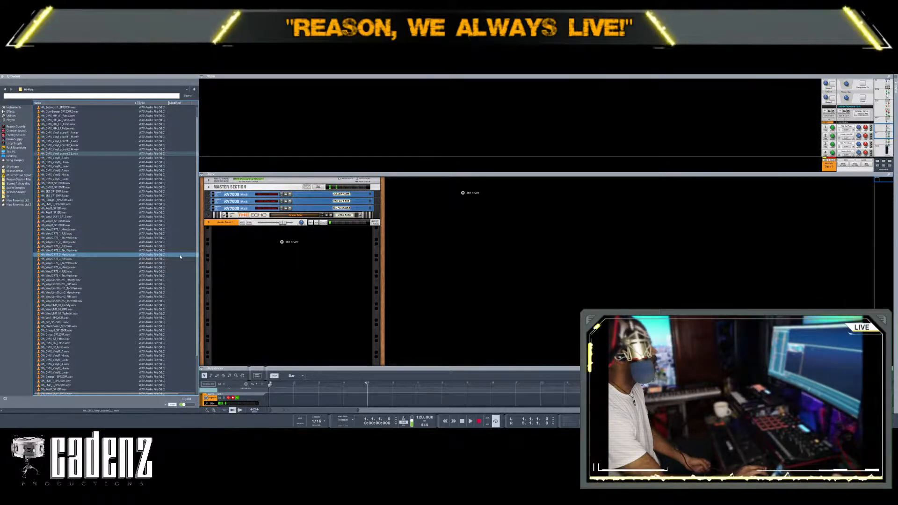
scroll(180, 256, "down", 3)
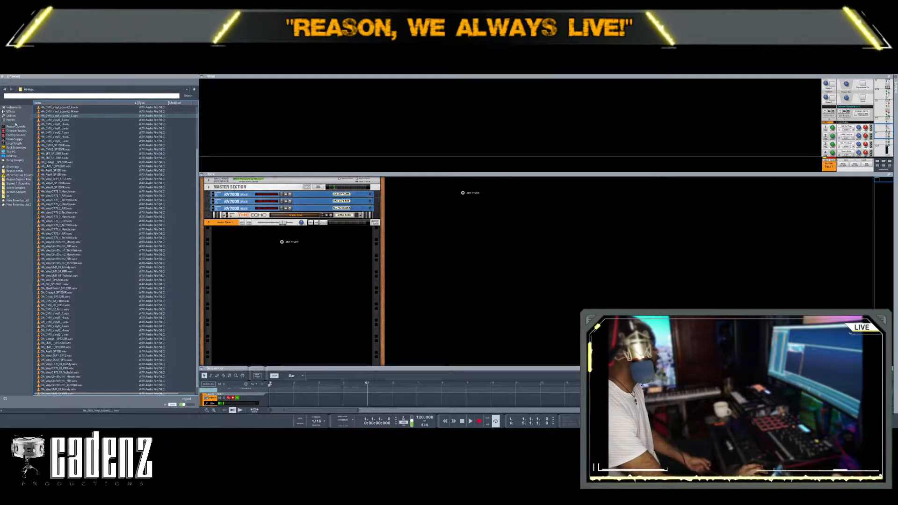
Show the Instruments list in the browser and look through the available devices.
left_click(13, 107)
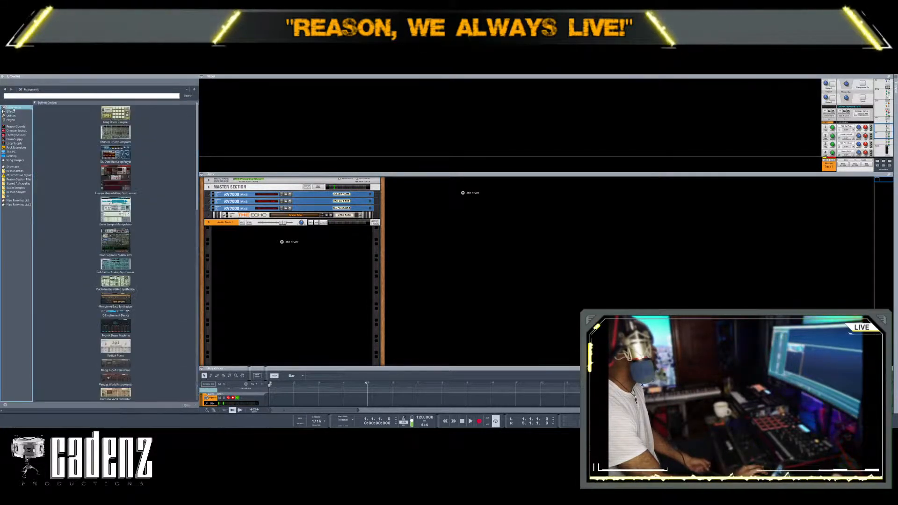
scroll(117, 241, "down", 3)
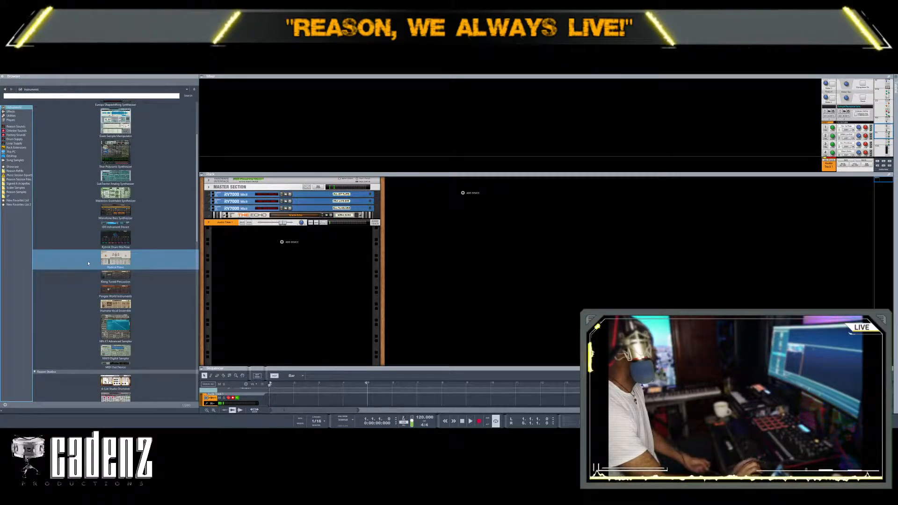
scroll(116, 328, "down", 3)
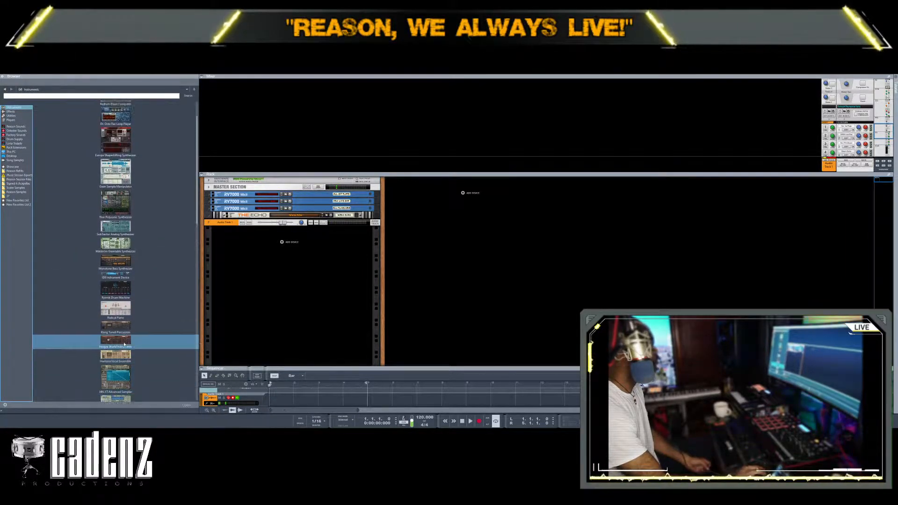
Open the Strings folder of the NN19 Sampler Patches in the Factory Sound Bank and select its Strings subfolder.
left_click(13, 136)
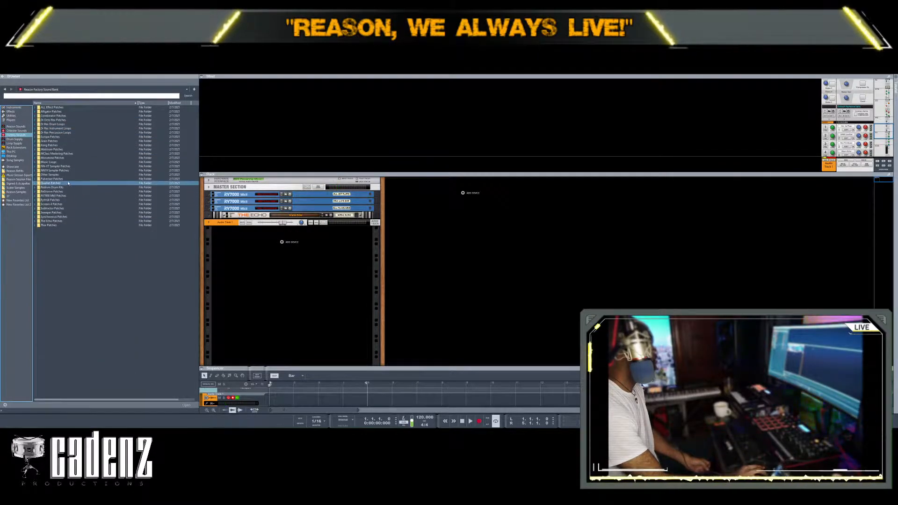
double_click(79, 171)
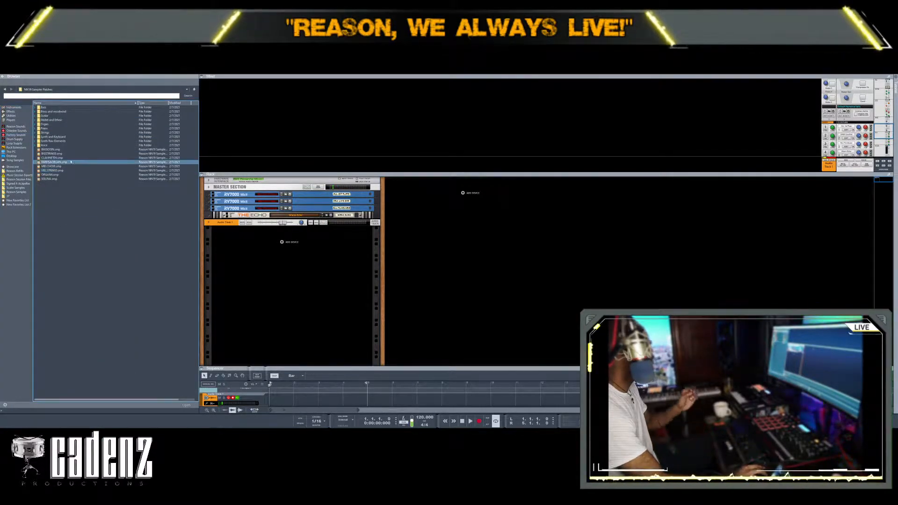
double_click(57, 133)
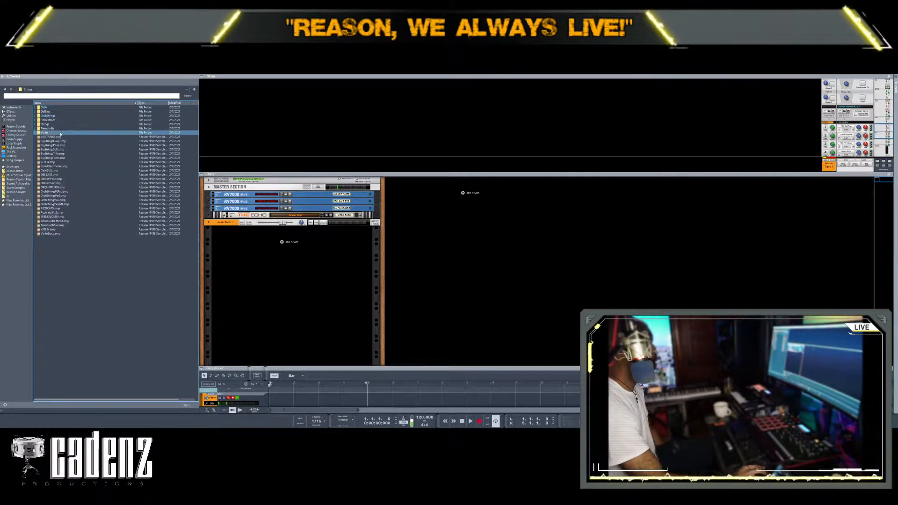
left_click(47, 124)
left_click(456, 231)
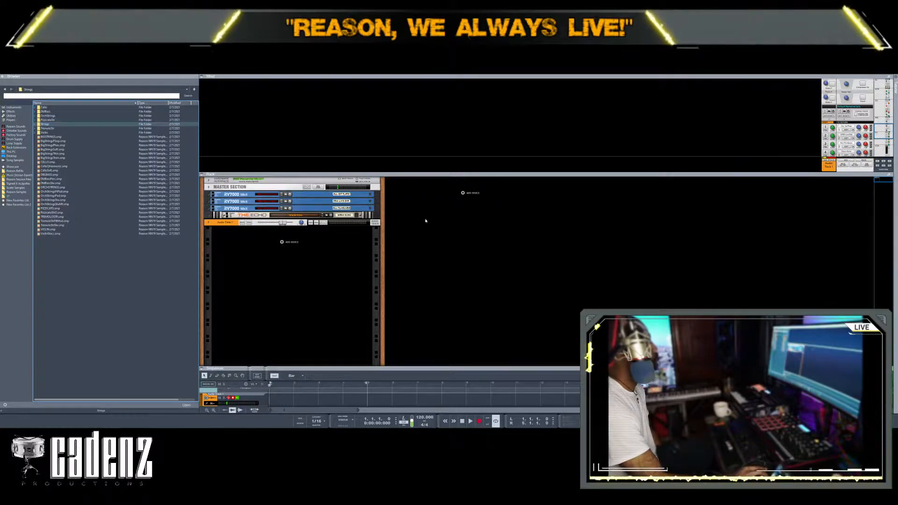
Load the BIGSTRINGS patch into a new NN19 sampler in an empty rack column and lower its mixer channel level.
left_click_drag(50, 137, 490, 265)
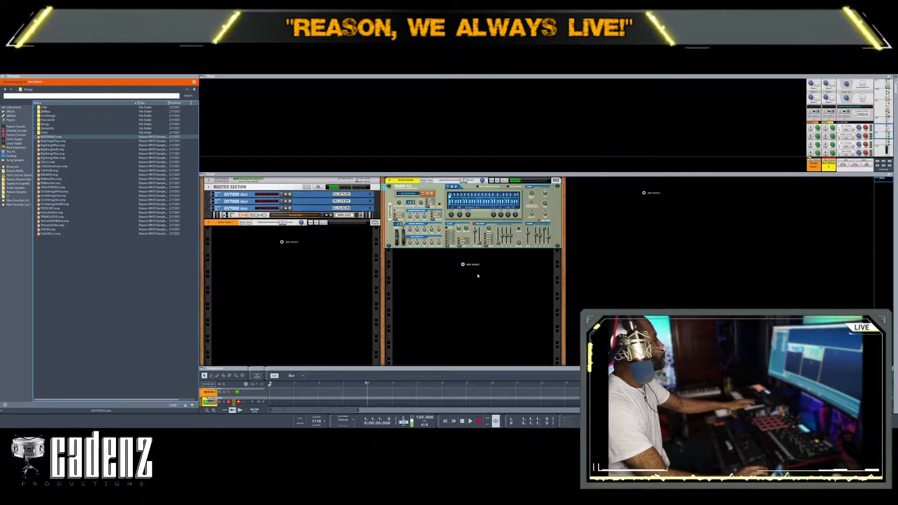
left_click(504, 181)
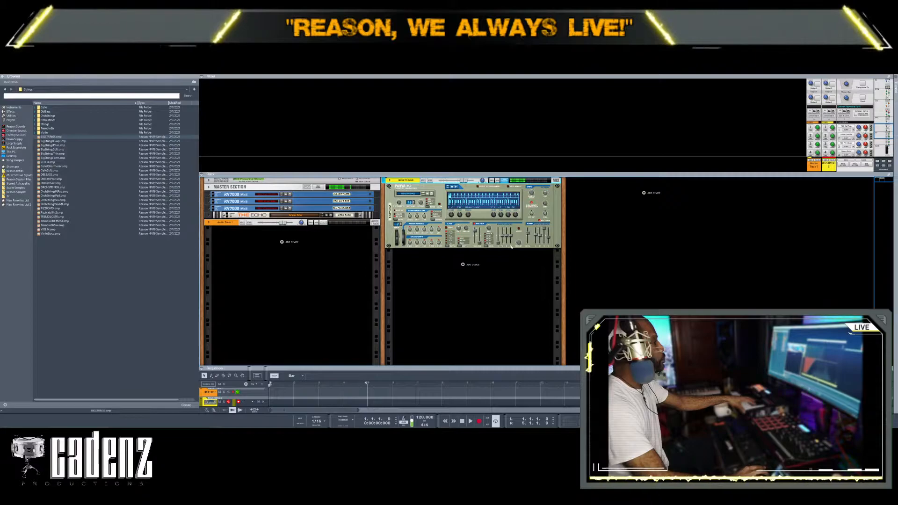
scroll(841, 92, "down", 4)
left_click_drag(832, 128, 832, 142)
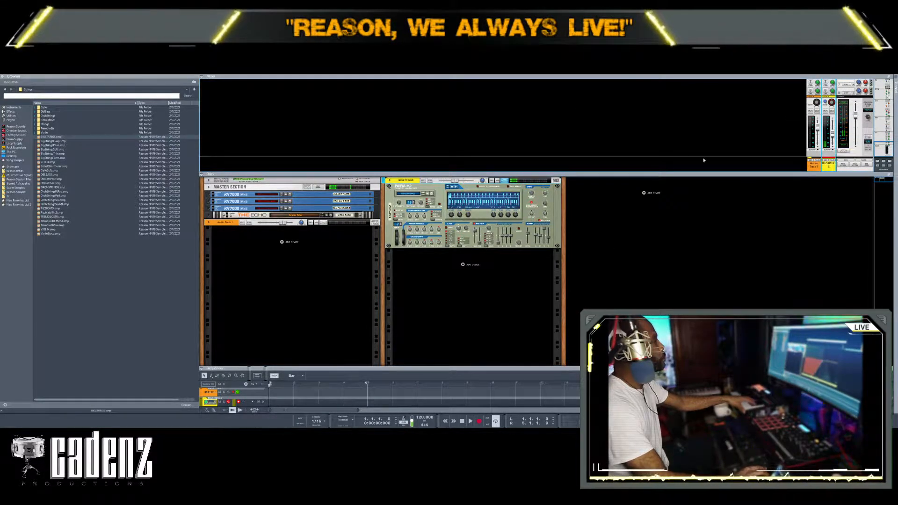
Add a Scales & Chords player to the BIGSTRINGS NN19 and change the player's key and scale.
left_click(560, 227)
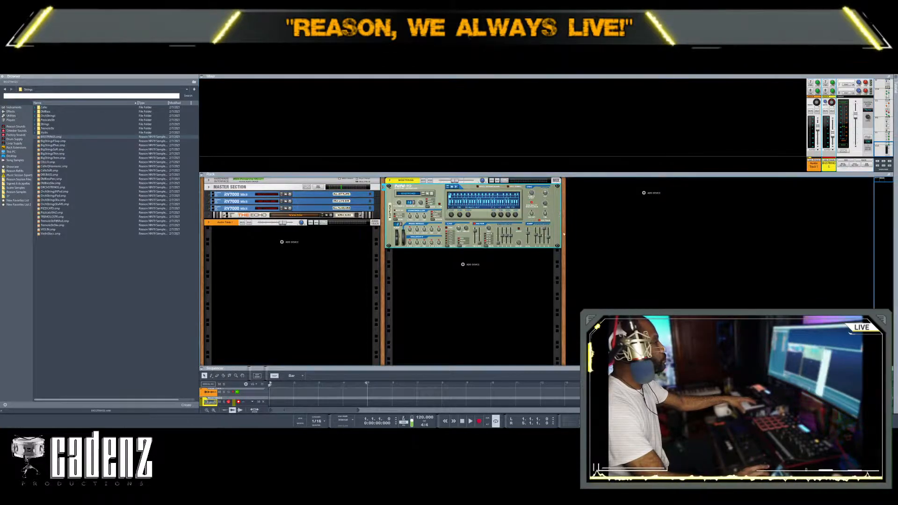
left_click(639, 254)
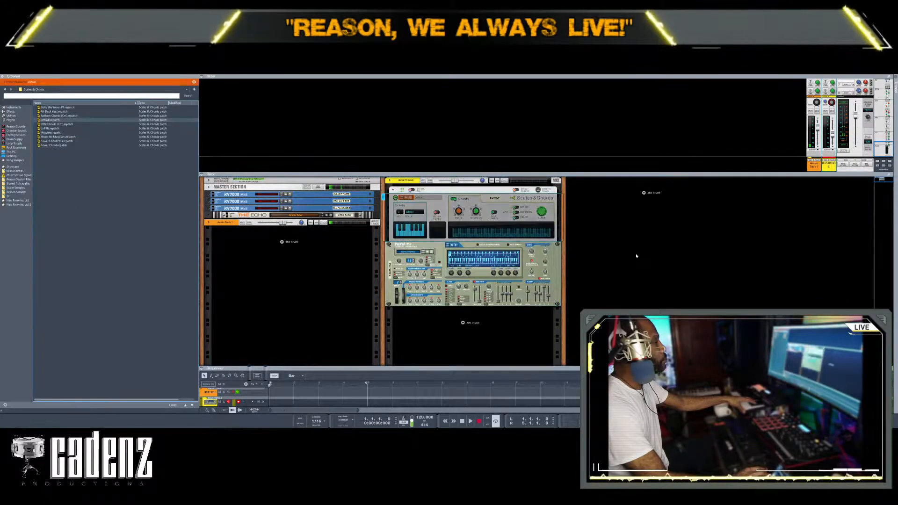
left_click(405, 216)
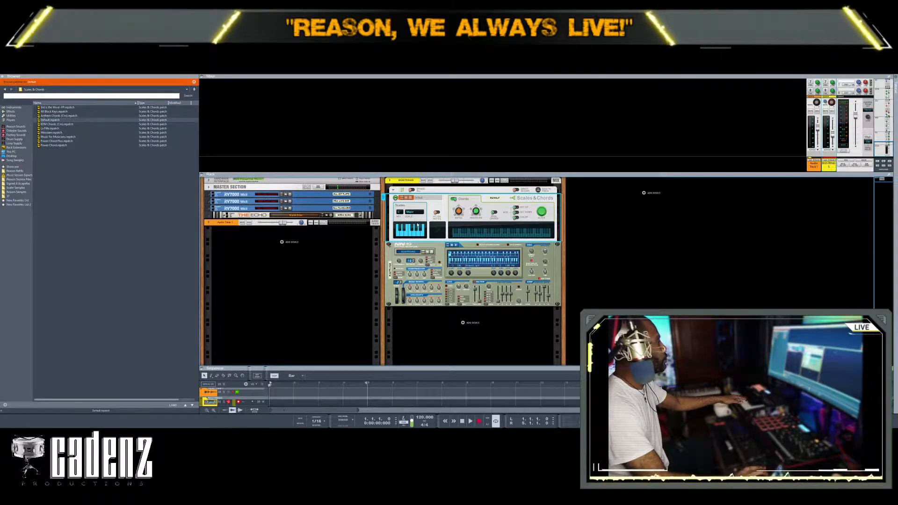
left_click(407, 224)
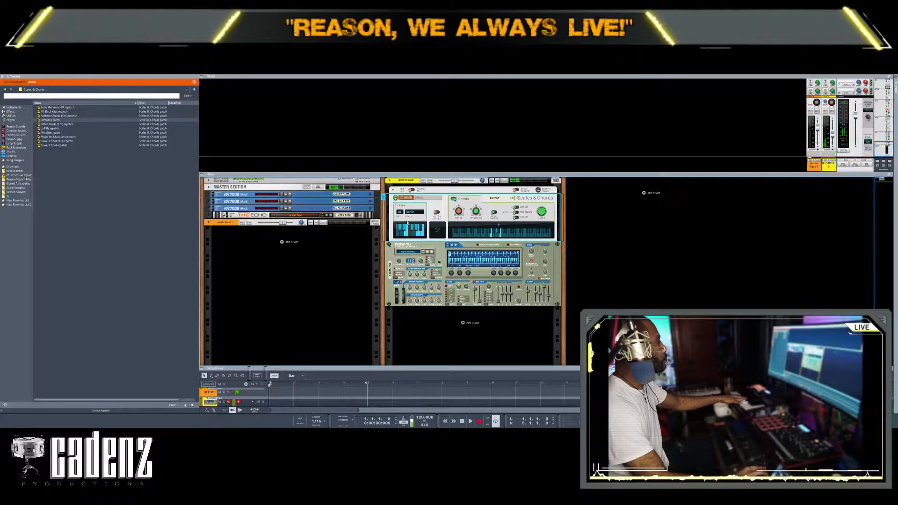
left_click(407, 229)
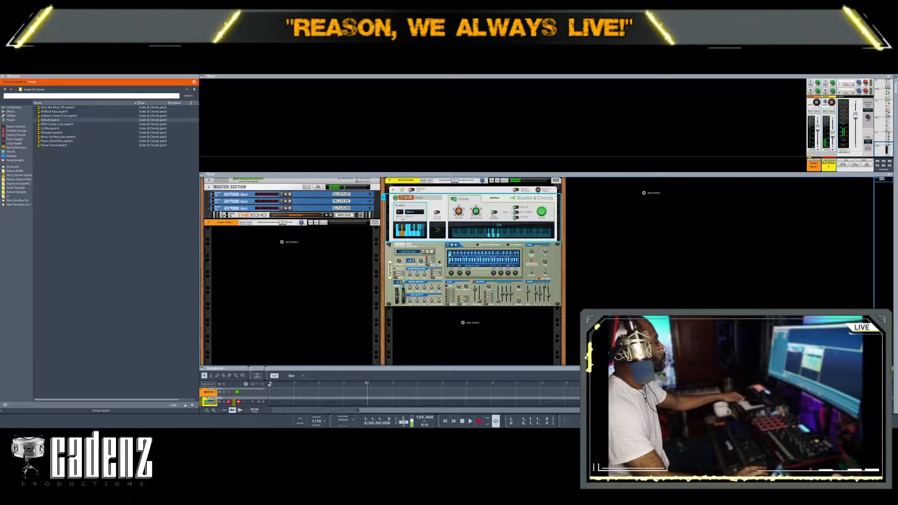
left_click(406, 231)
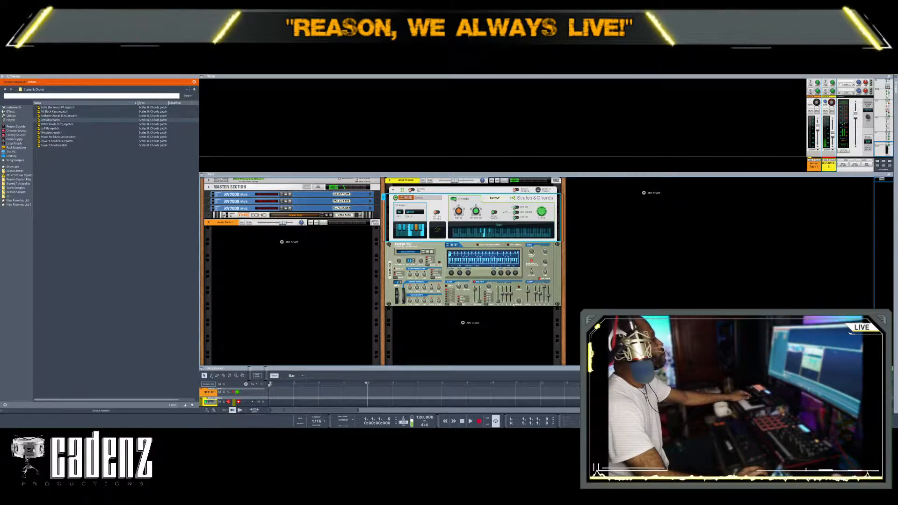
Enlarge the sequencer area, start playback and set the time signature to 4/16.
left_click_drag(482, 320, 468, 311)
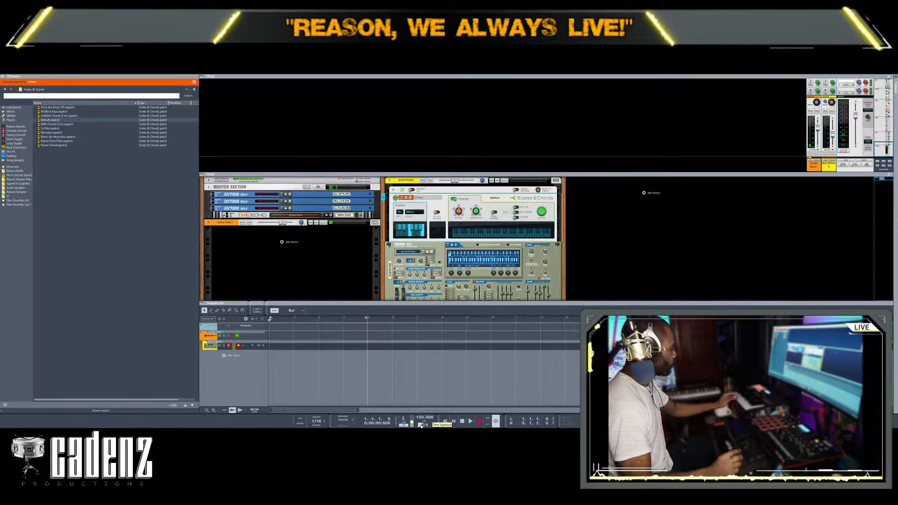
key("space")
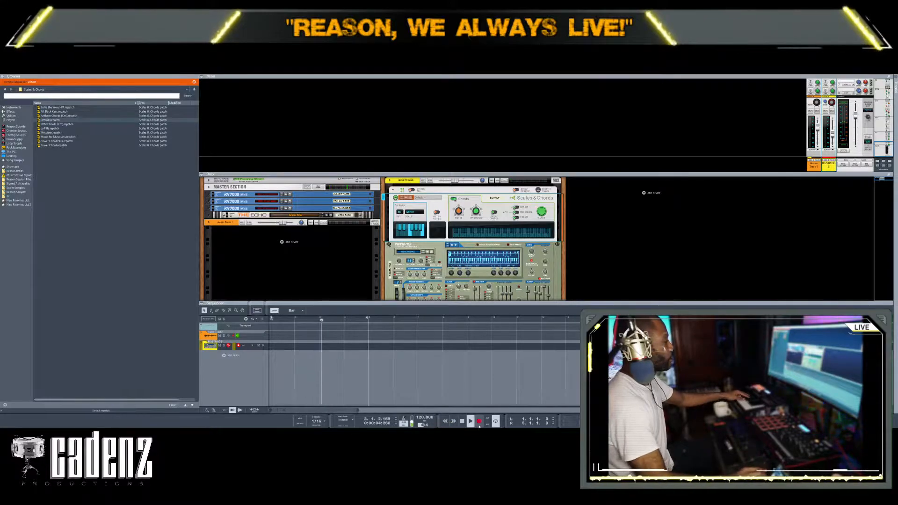
left_click_drag(421, 425, 427, 424)
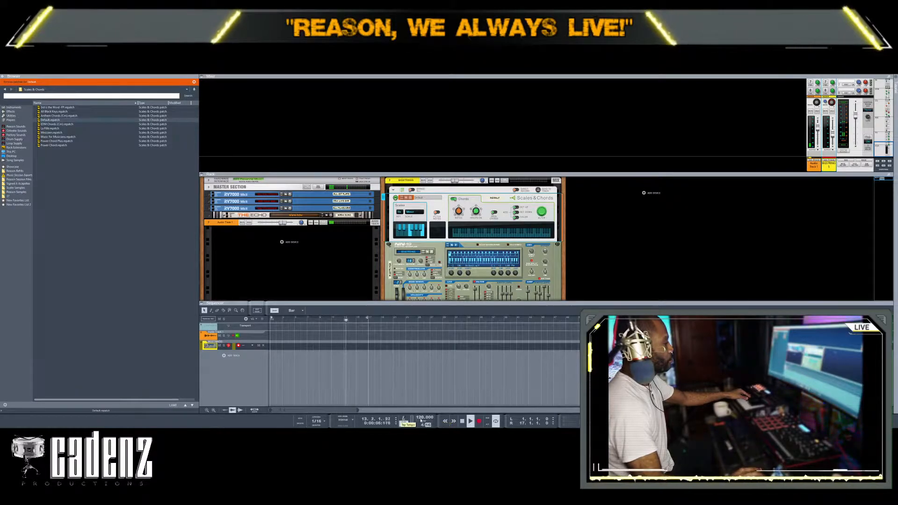
Lower the song tempo step by step while the song plays.
scroll(420, 418, "down", 2)
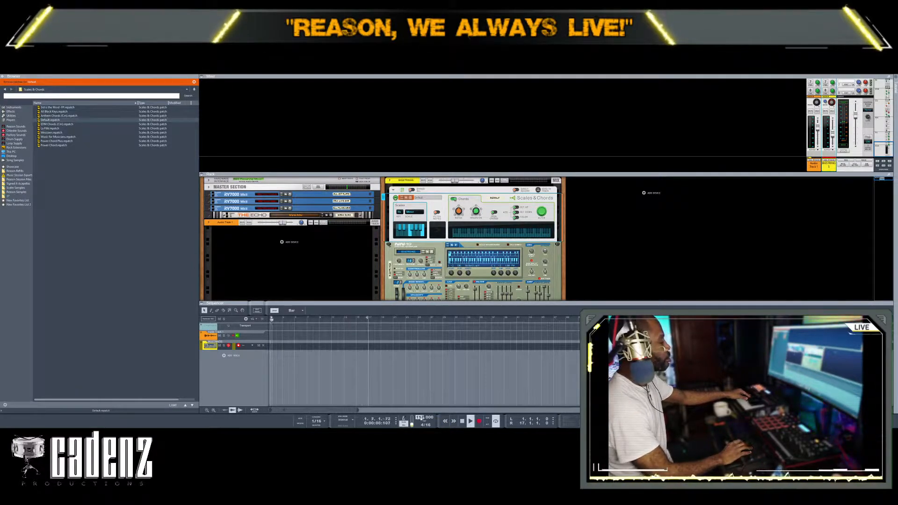
scroll(421, 418, "down", 2)
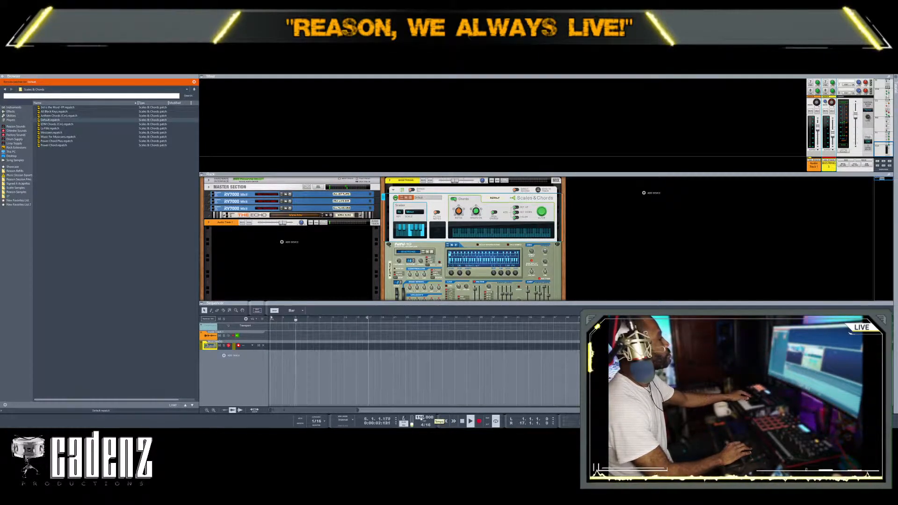
scroll(421, 417, "down", 2)
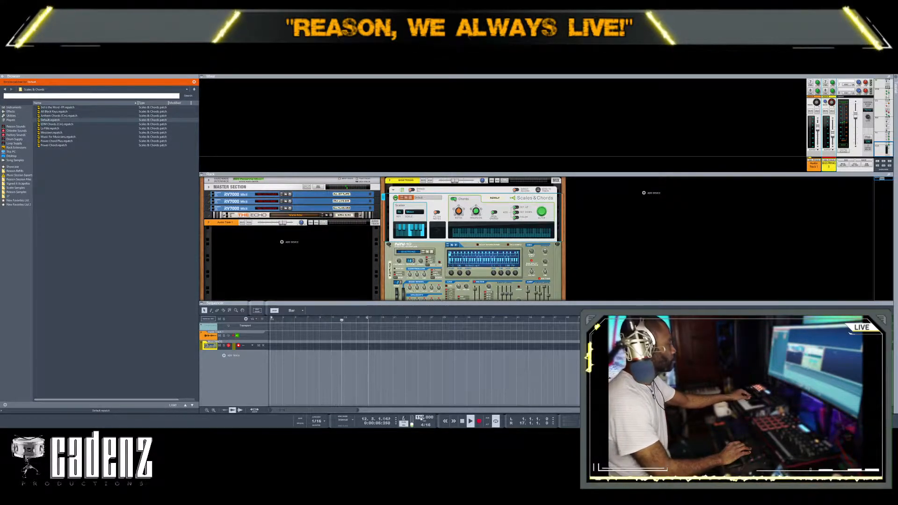
scroll(421, 417, "down", 4)
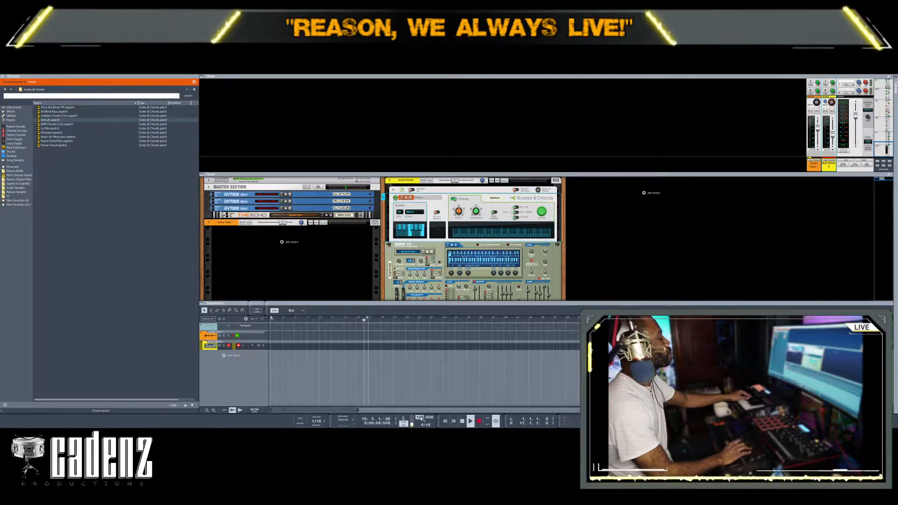
scroll(421, 417, "down", 5)
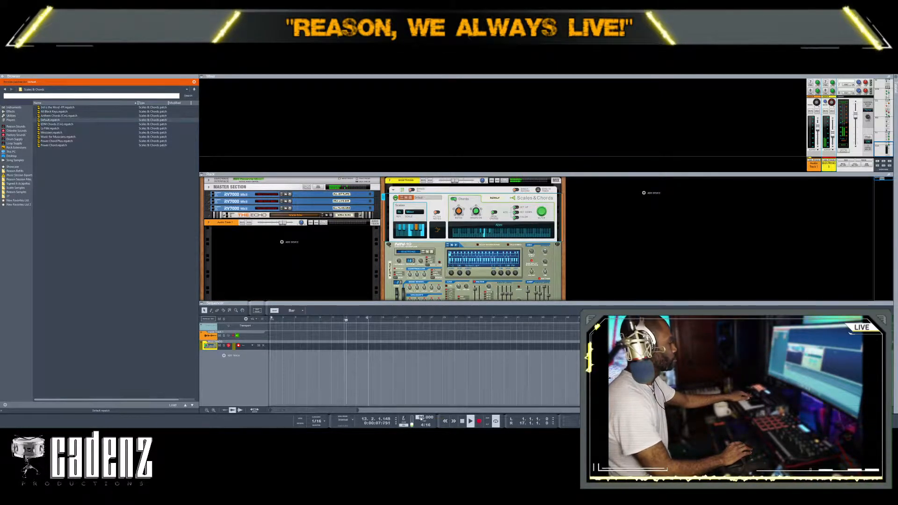
Return to the song start and record a 16-bar chord part on the BIGSTRINGS track.
key("Home")
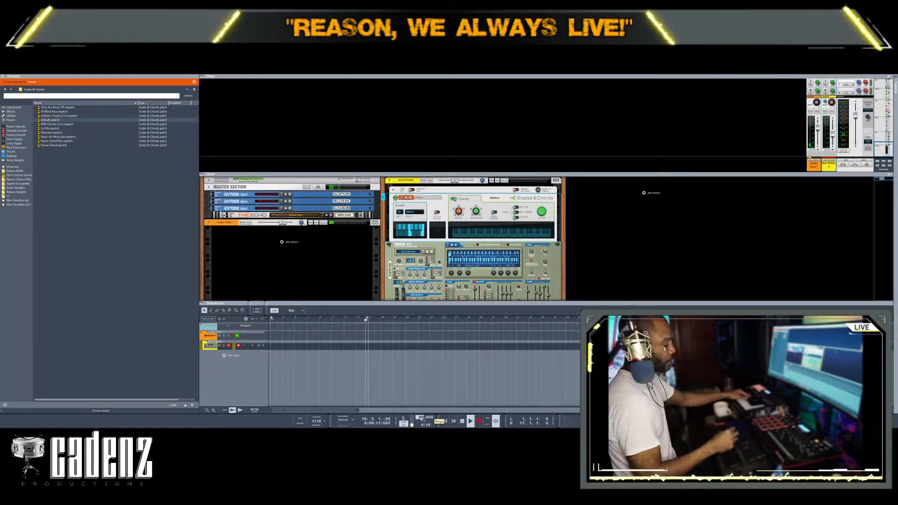
key("KP_Decimal")
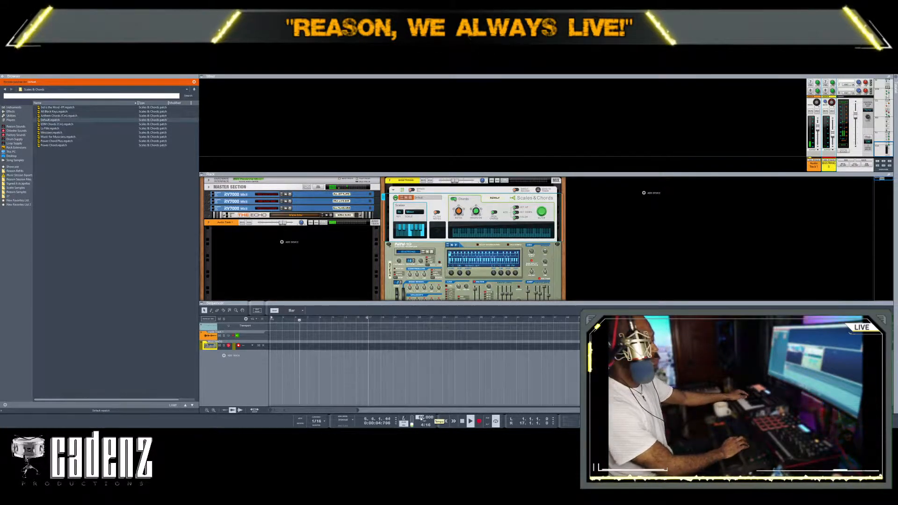
key("KP_0")
key("KP_0")
key("KP_Multiply")
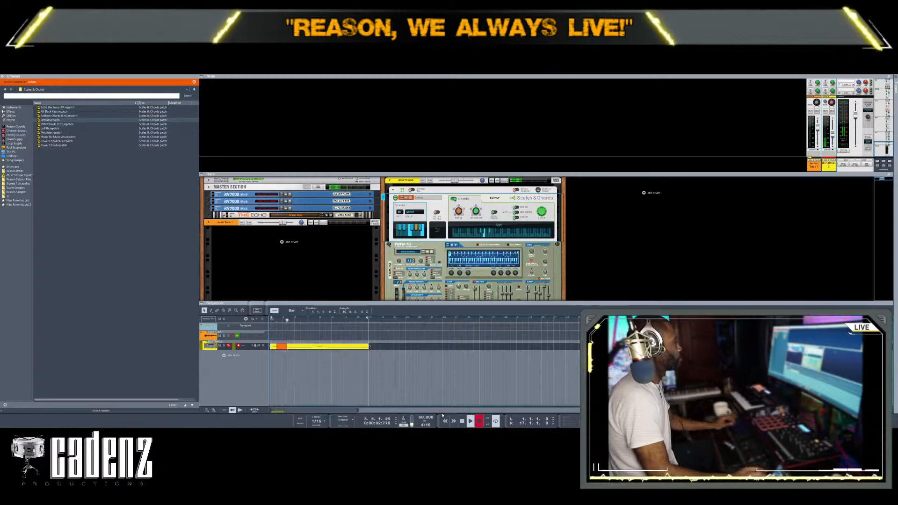
left_click(479, 421)
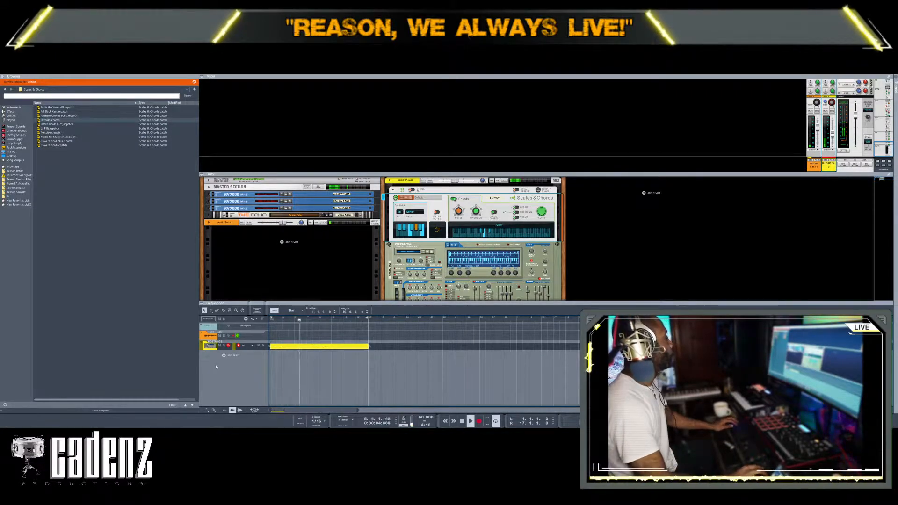
Create a new Scales & Chords device with an ID8 piano in the next rack column from a Scales & Chords patch.
left_click(558, 253)
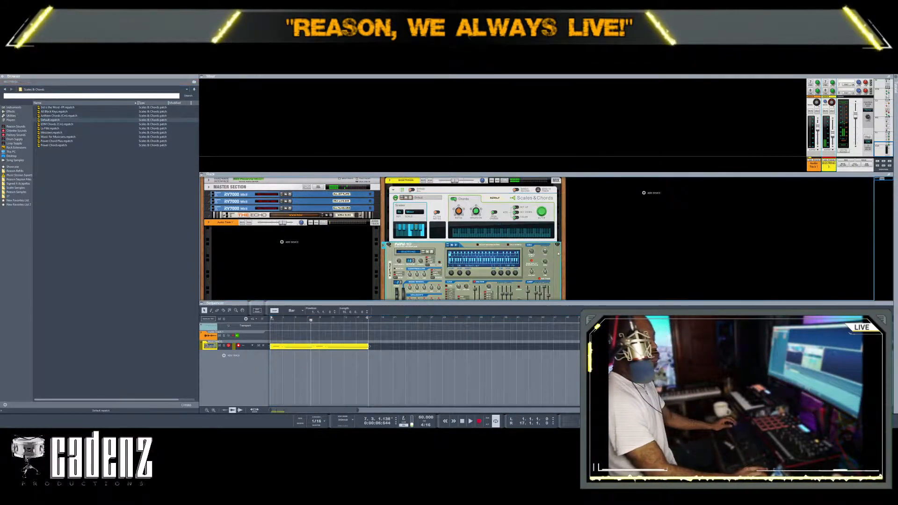
left_click(79, 125)
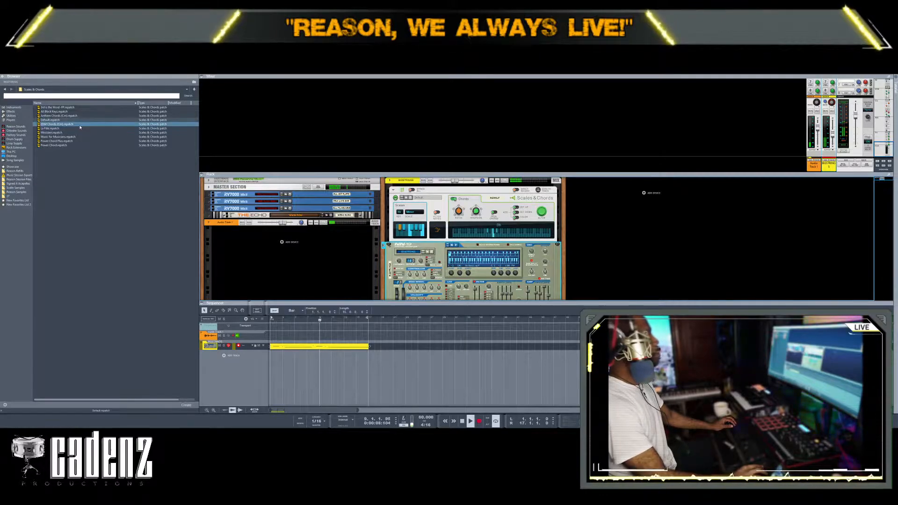
left_click(70, 133)
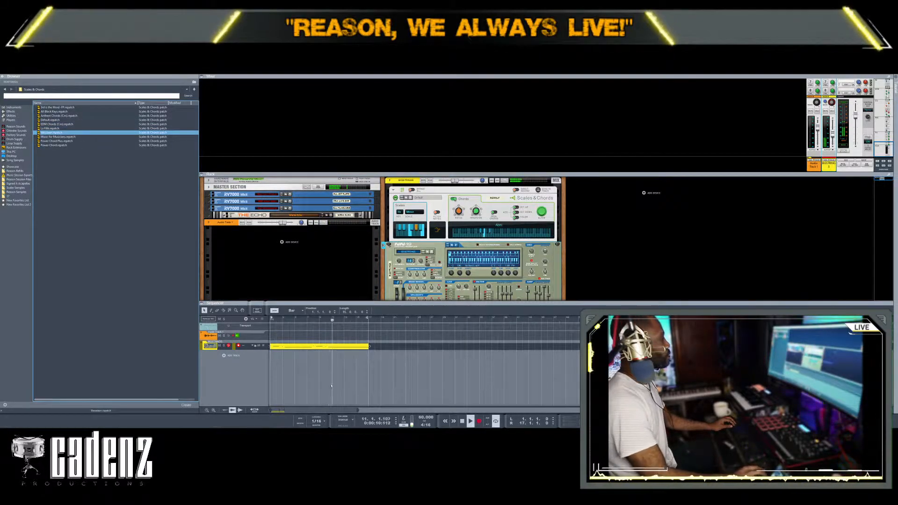
scroll(518, 281, "down", 1)
left_click_drag(519, 282, 615, 209)
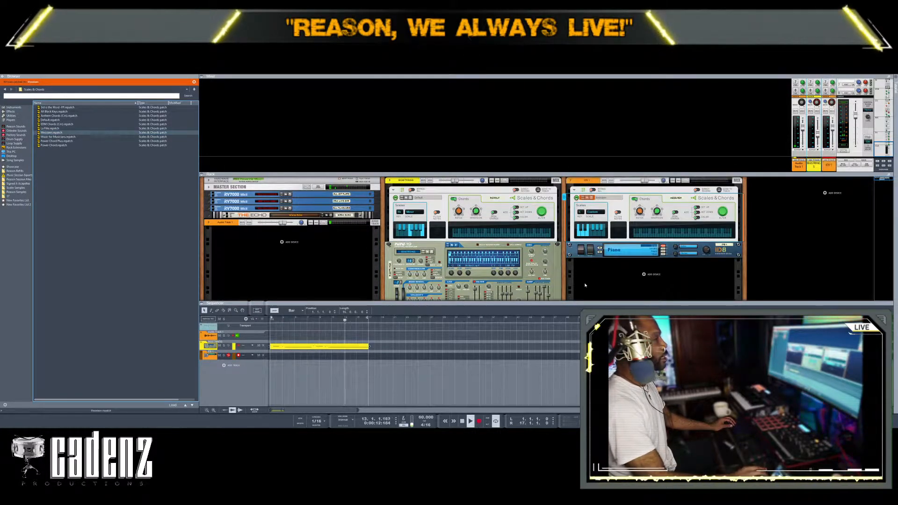
scroll(584, 285, "down", 1)
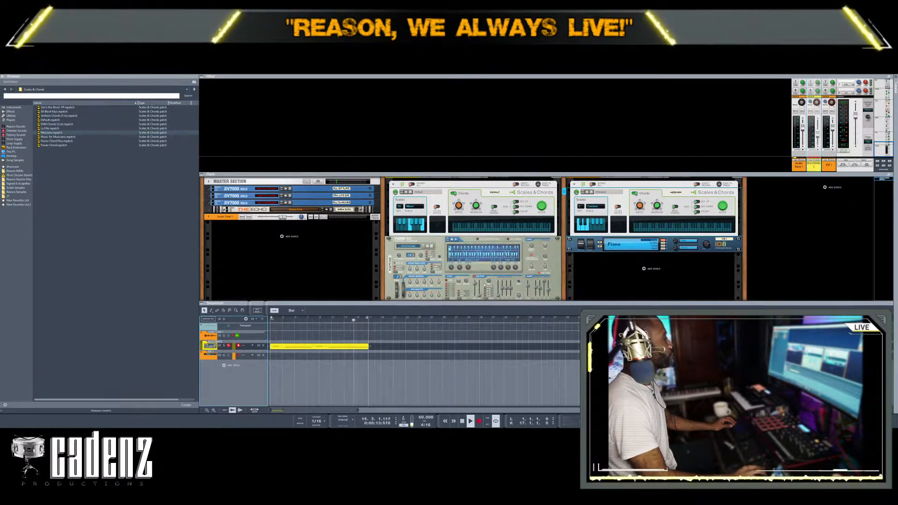
Copy the recorded string clip onto the new ID8 piano track, aligned at bar 1.
key("KP_1")
left_click(212, 346)
left_click(211, 355)
scroll(713, 271, "up", 1)
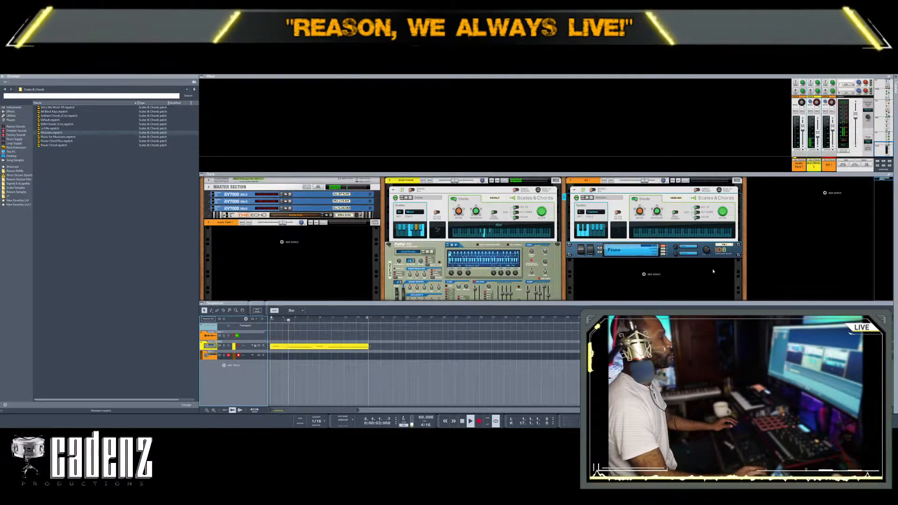
left_click_drag(292, 349, 295, 358)
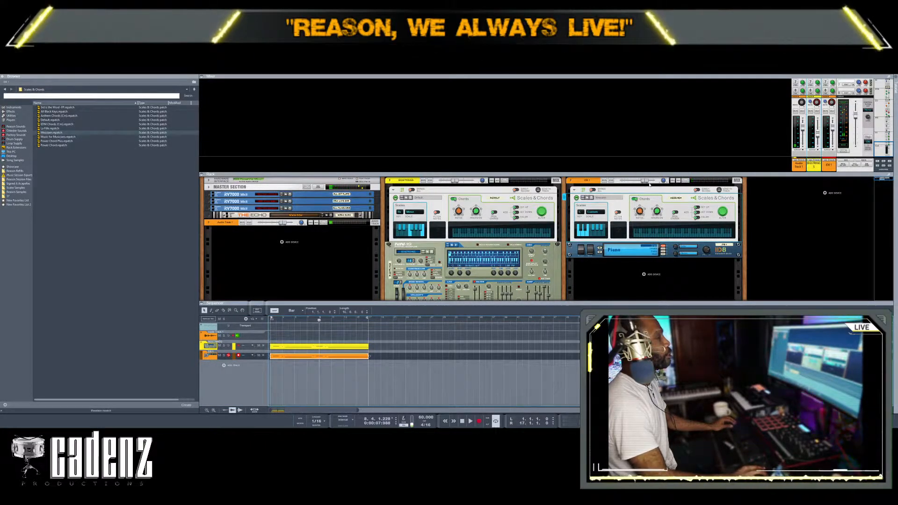
Match the ID8 piano's Scales & Chords key and scale to the string player's and lower the piano's level during playback from the start.
left_click(580, 212)
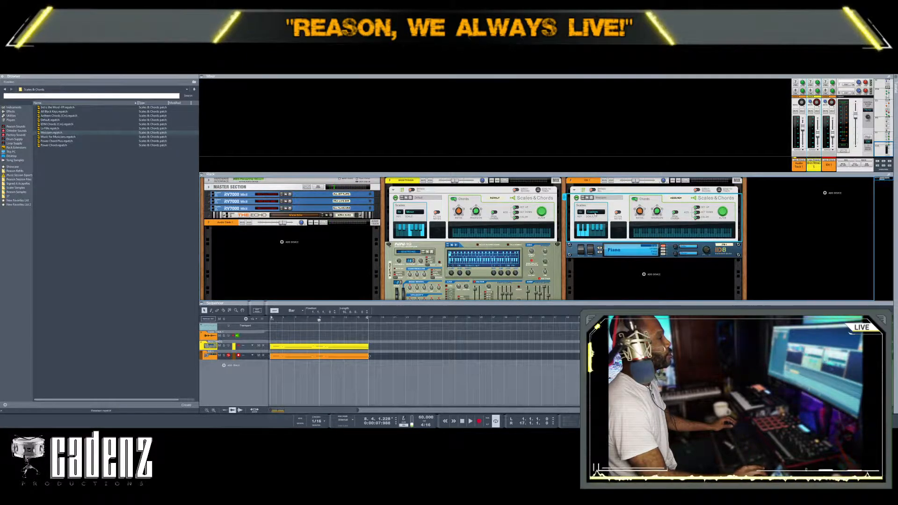
left_click(596, 228)
key("space")
key("Home")
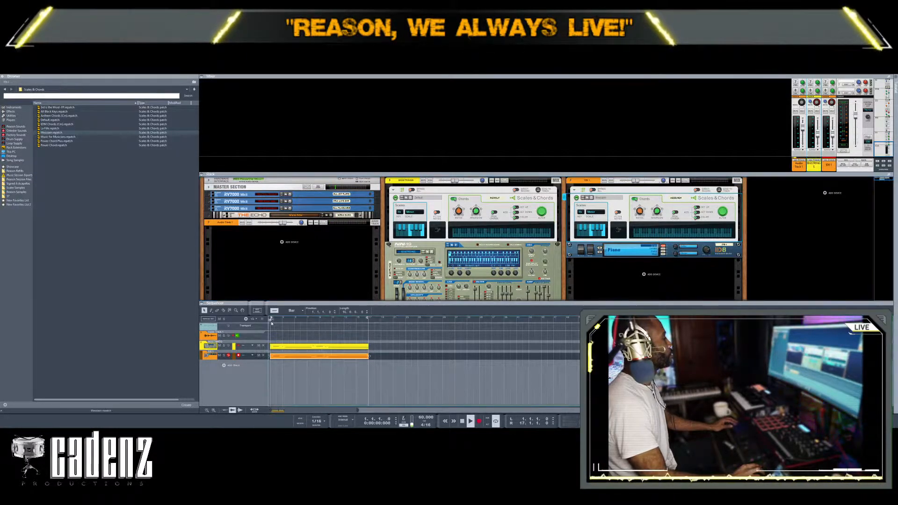
left_click_drag(638, 183, 636, 183)
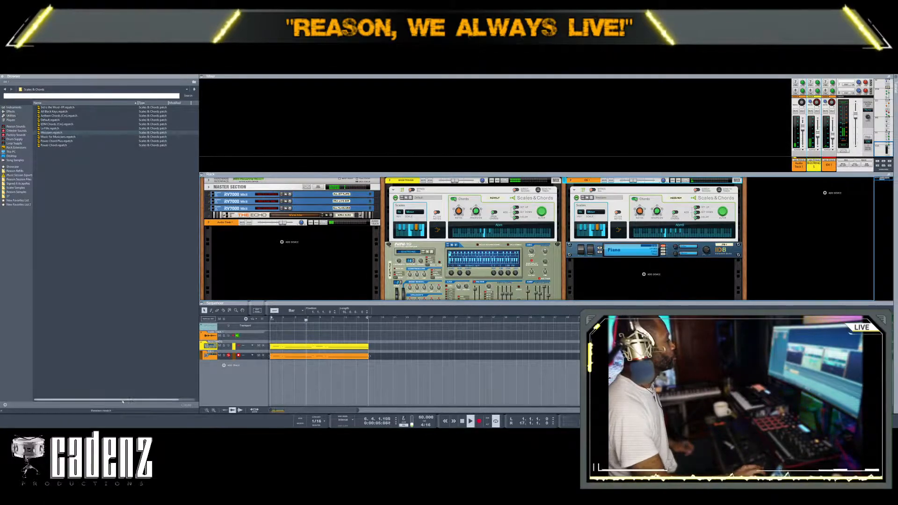
Return to the NN19 Strings folder and load an OrchStrings patch as a new NN19 sampler with its own track below BIGSTRINGS.
left_click(39, 124)
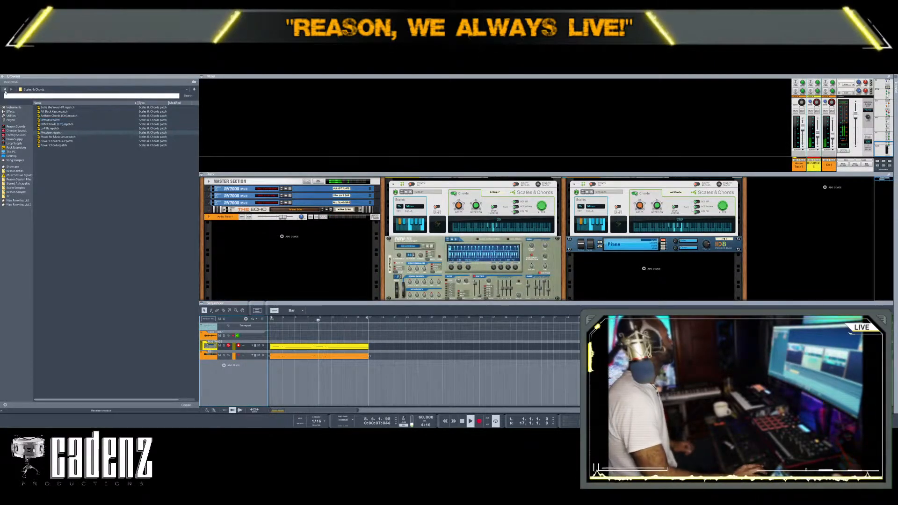
left_click(55, 175)
left_click(56, 191)
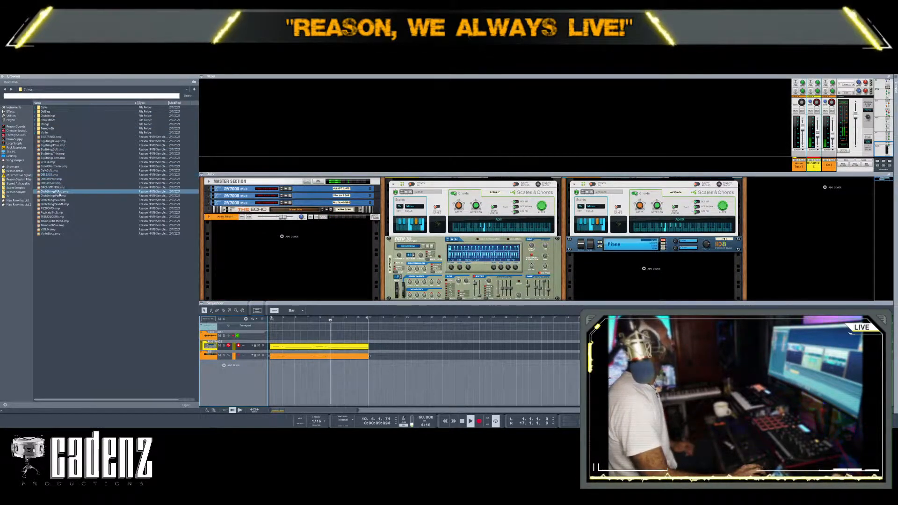
left_click_drag(210, 350, 211, 351)
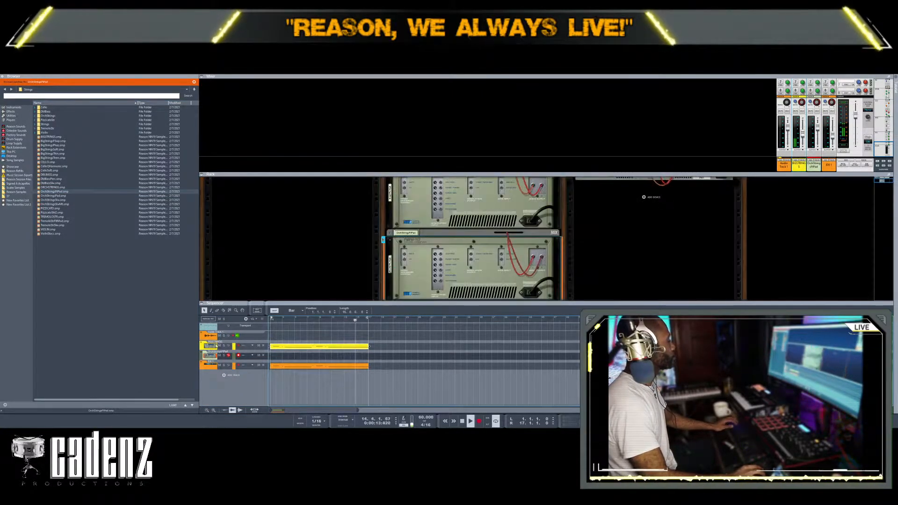
scroll(432, 273, "down", 2)
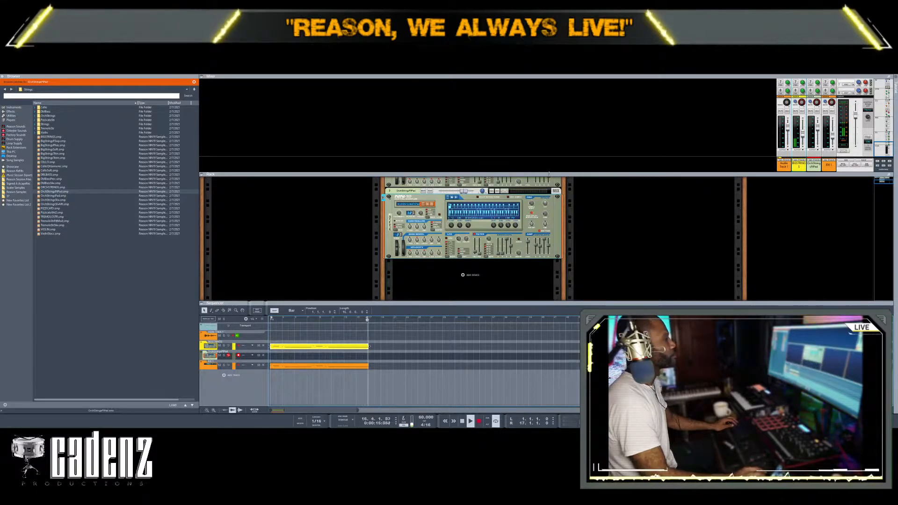
Stop playback and delete the newly added OrchStrings NN19 sampler together with its sequencer track.
key("F5")
scroll(541, 213, "down", 1)
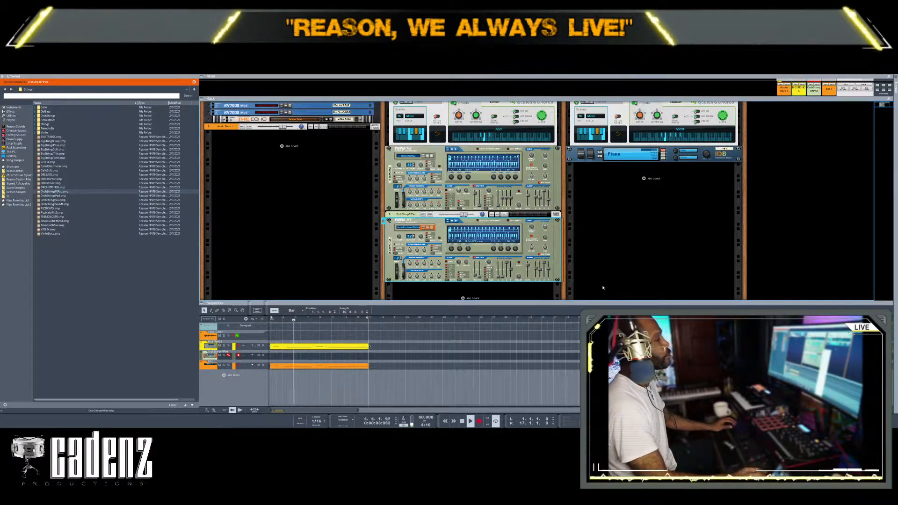
left_click(710, 297)
key("space")
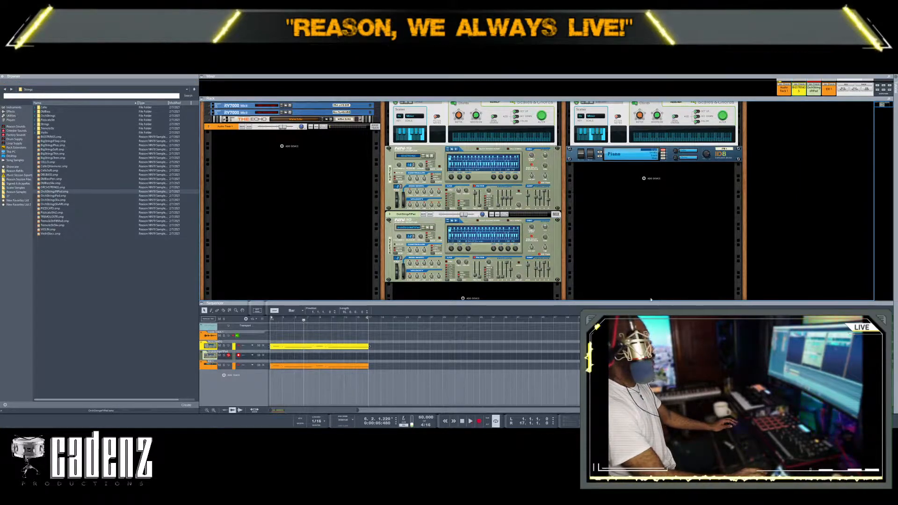
left_click(216, 356)
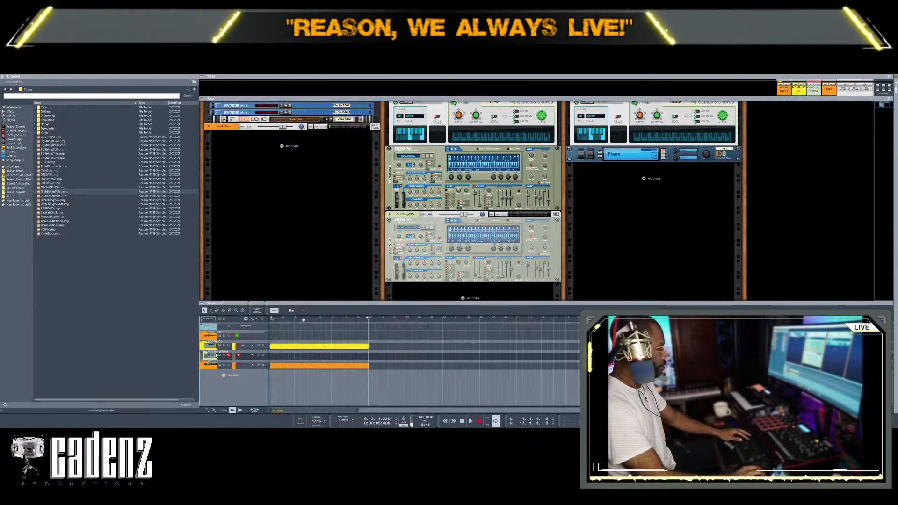
key("Delete")
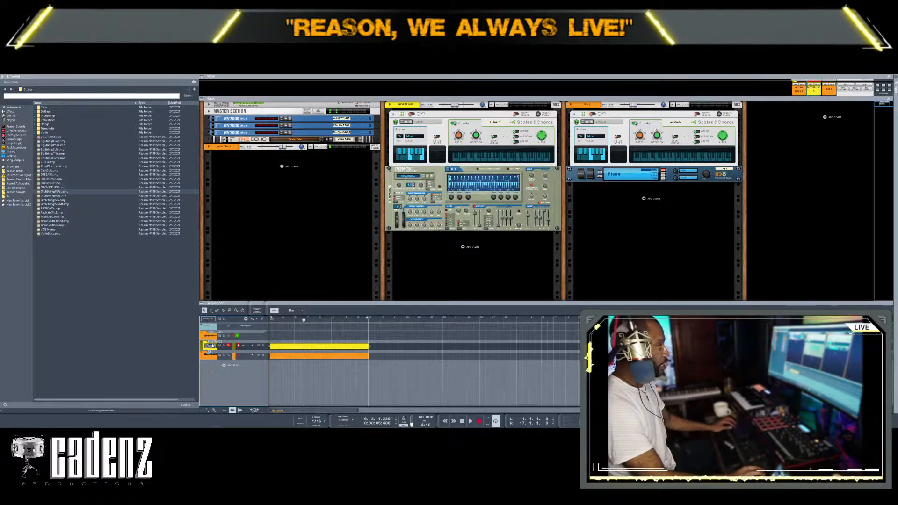
Duplicate the BIGSTRINGS track with its devices and clip, and load an OrchStrings patch into the duplicate's NN19 sampler.
key("ctrl+d")
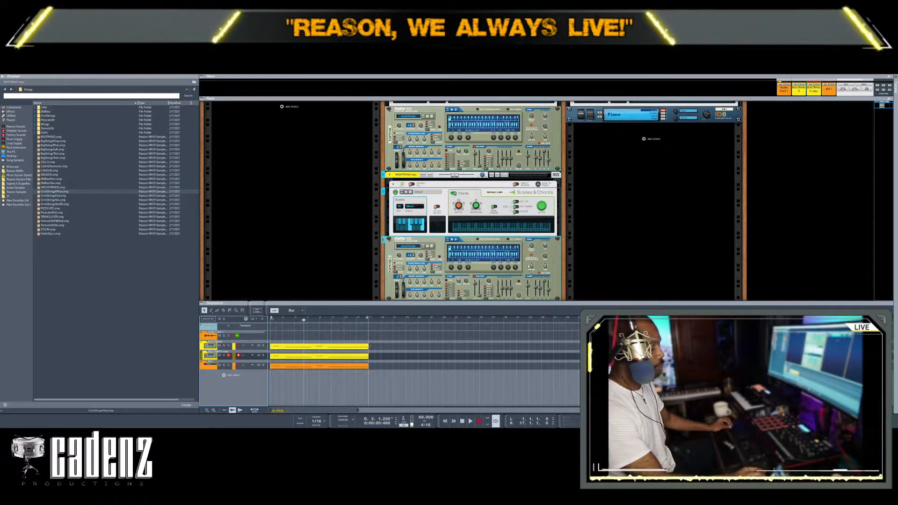
scroll(406, 217, "up", 1)
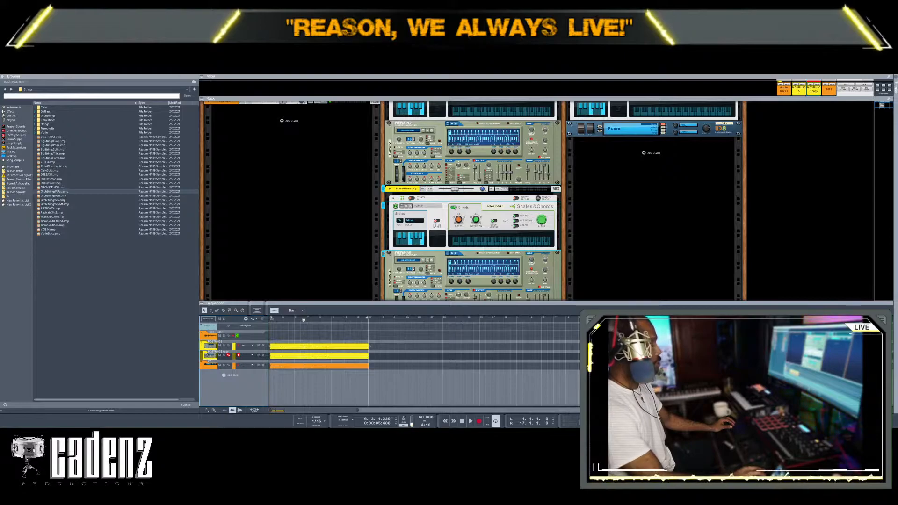
left_click(428, 260)
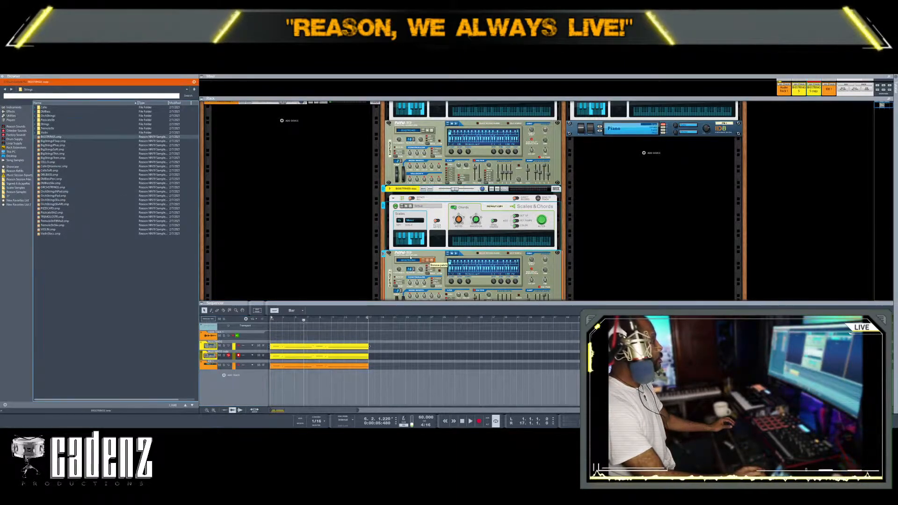
left_click(117, 146)
left_click(119, 204)
left_click(123, 157)
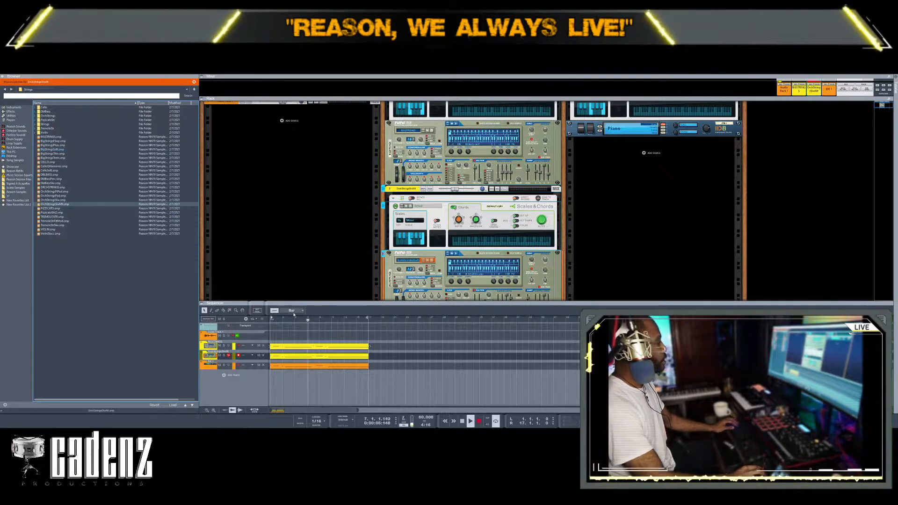
Play the loop from bar 1 and adjust the mixer level of the duplicated OrchStrings track.
left_click(269, 320)
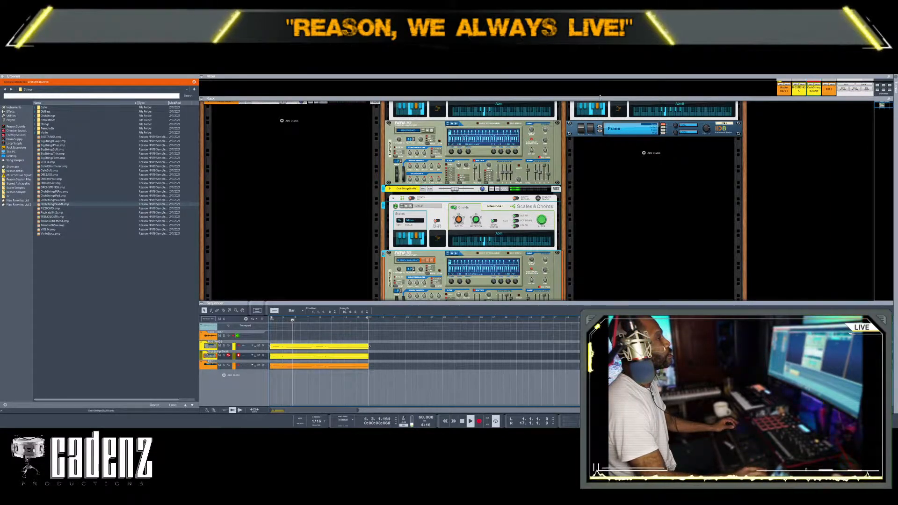
left_click_drag(600, 96, 624, 172)
left_click(818, 139)
left_click_drag(817, 139, 817, 133)
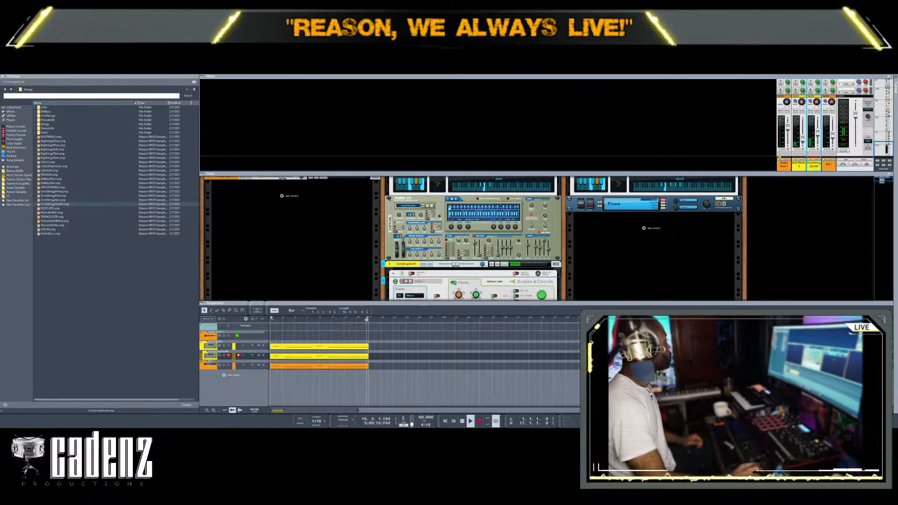
Create a Subtractor Analog Synthesizer with its own track in the first rack column and lower its mixer level.
left_click(14, 108)
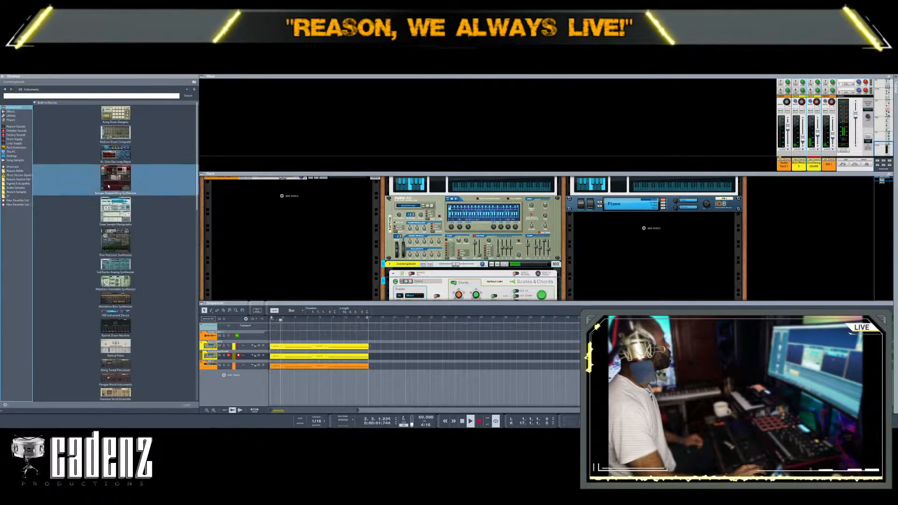
left_click_drag(113, 265, 316, 240)
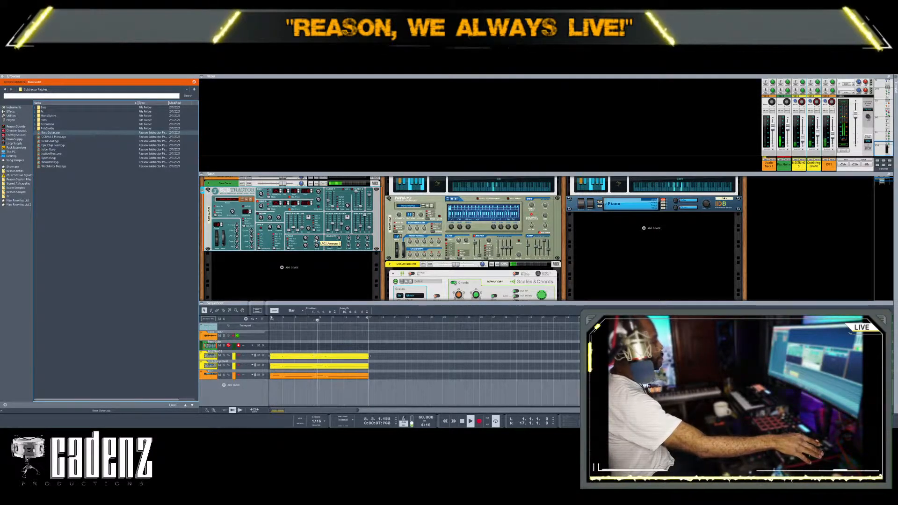
left_click(787, 133)
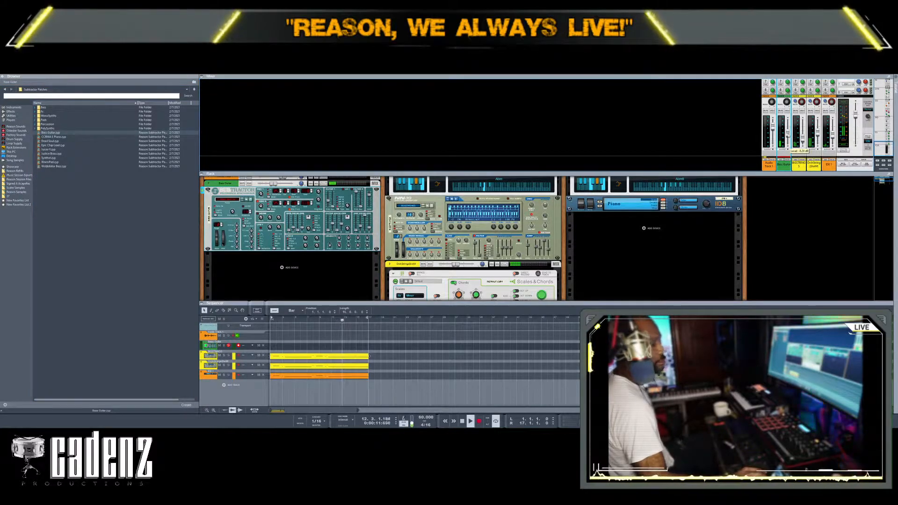
left_click_drag(787, 135, 787, 139)
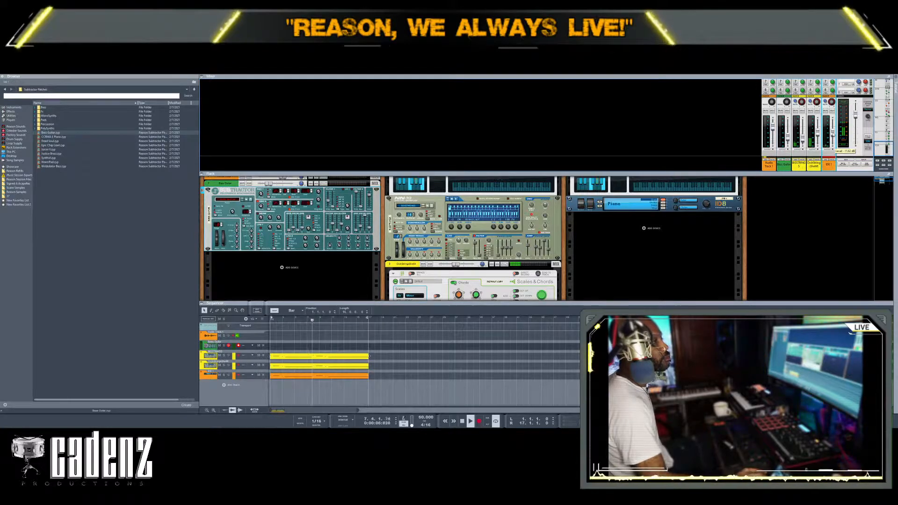
Balance the mixer levels of the string, piano and Subtractor channels during playback.
left_click(817, 133)
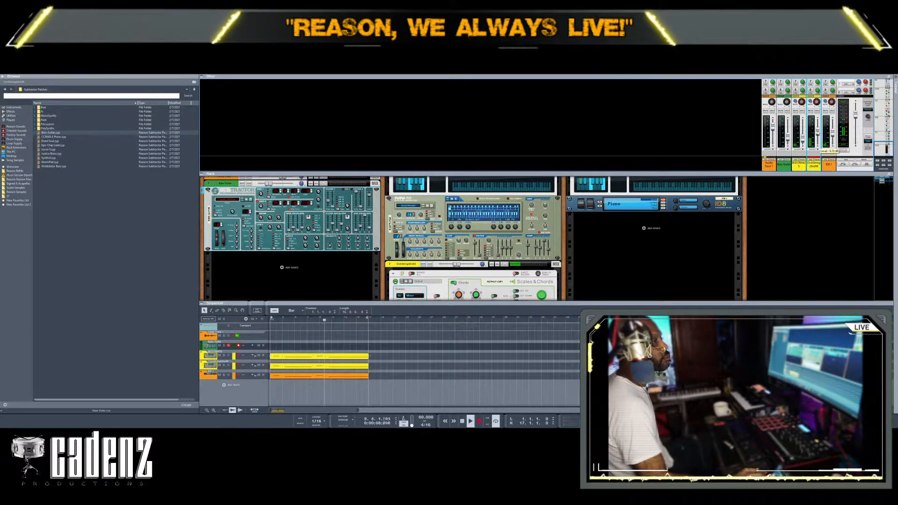
left_click(802, 136)
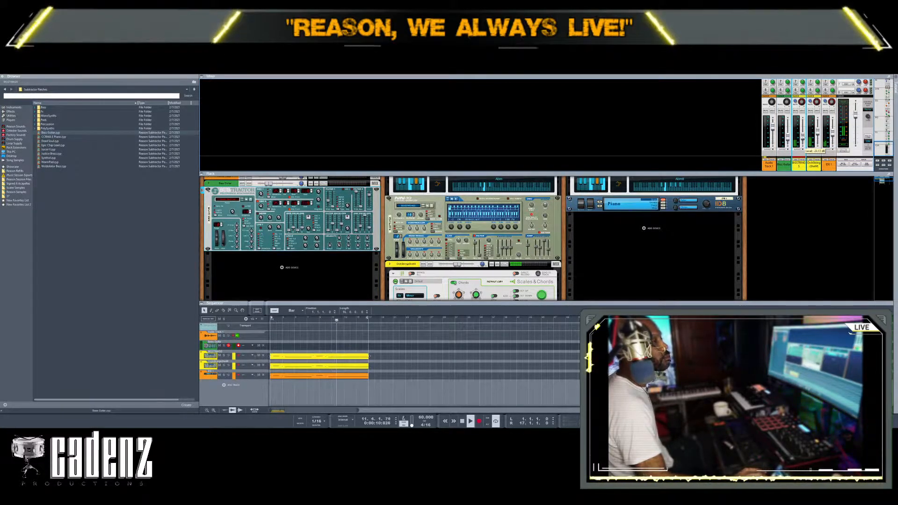
left_click(826, 135)
left_click(794, 141)
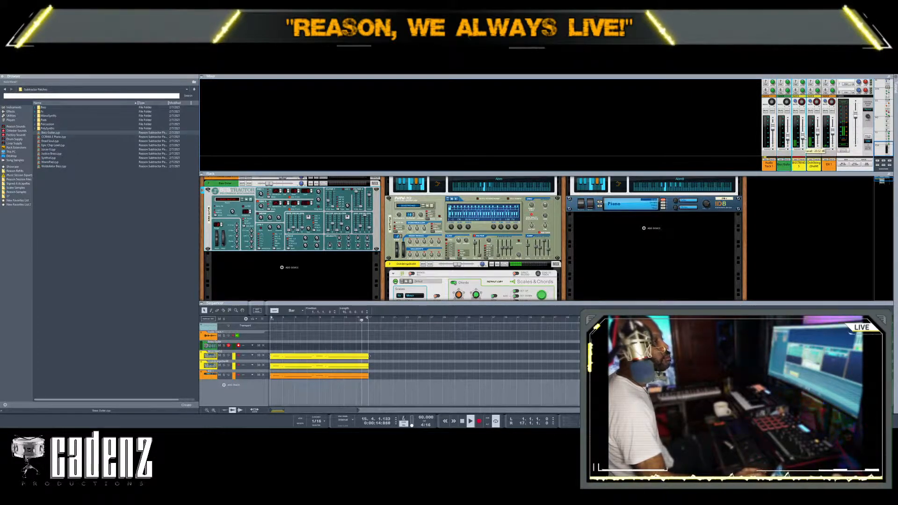
left_click(817, 135)
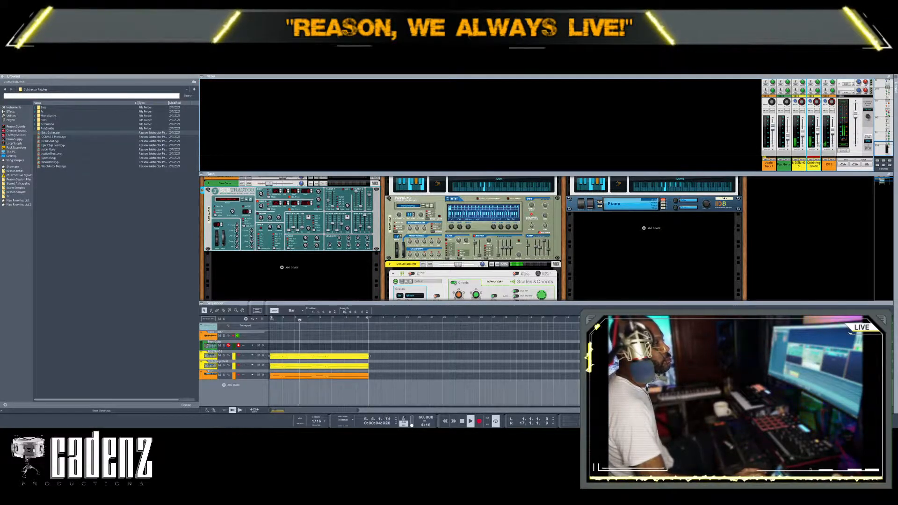
left_click(787, 137)
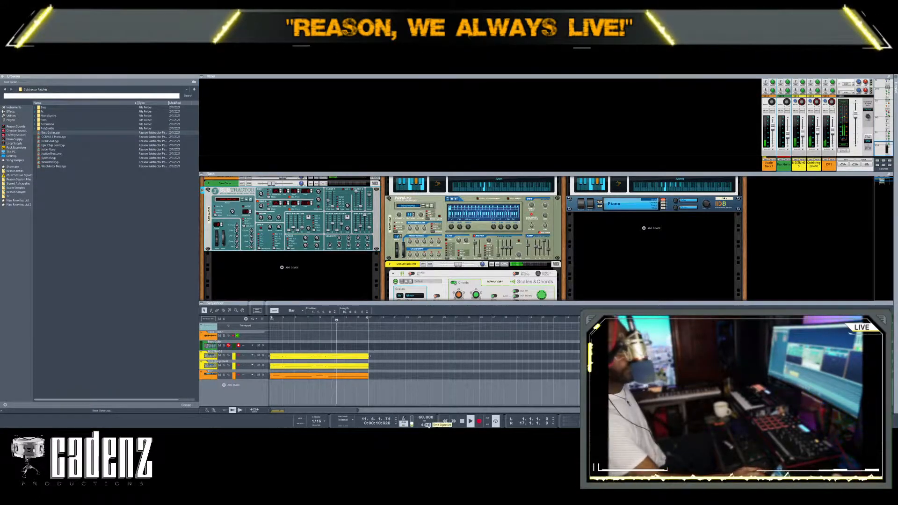
Stop playback, set the tempo to 65 BPM and the time signature to 4/4, and play the song from the start.
left_click(462, 421)
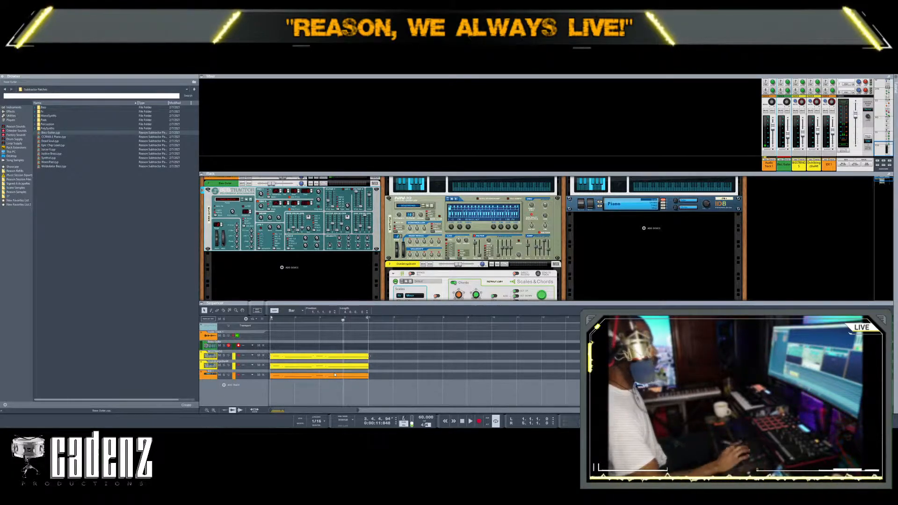
key("KP_0")
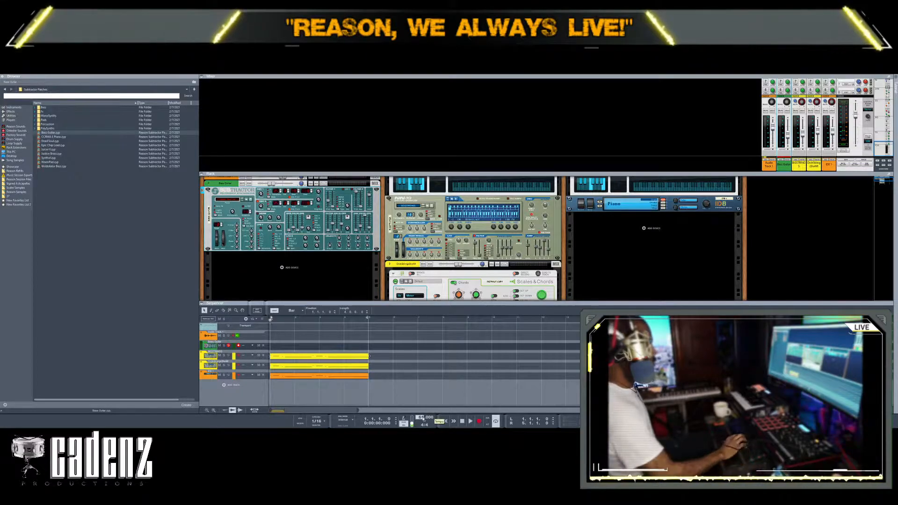
key("space")
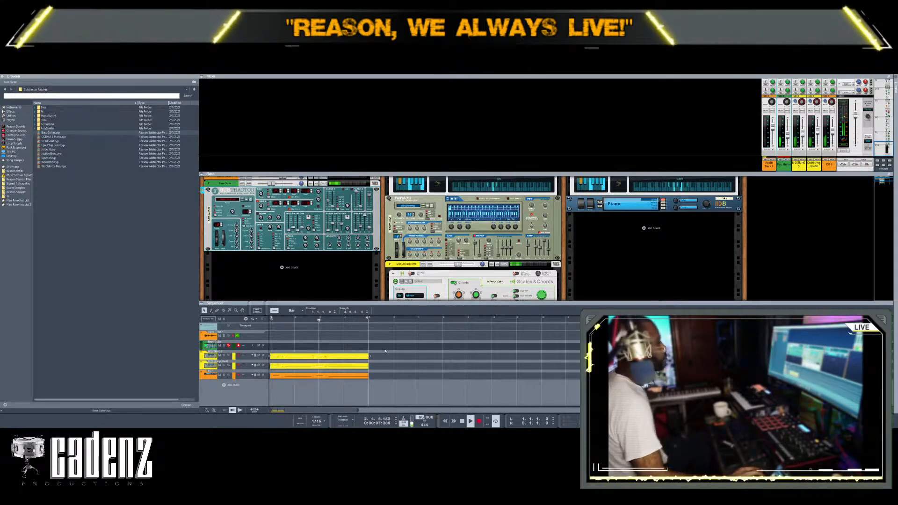
Return the time signature to 4/16 and extend the loop's right locator to the end of the clips.
key("Home")
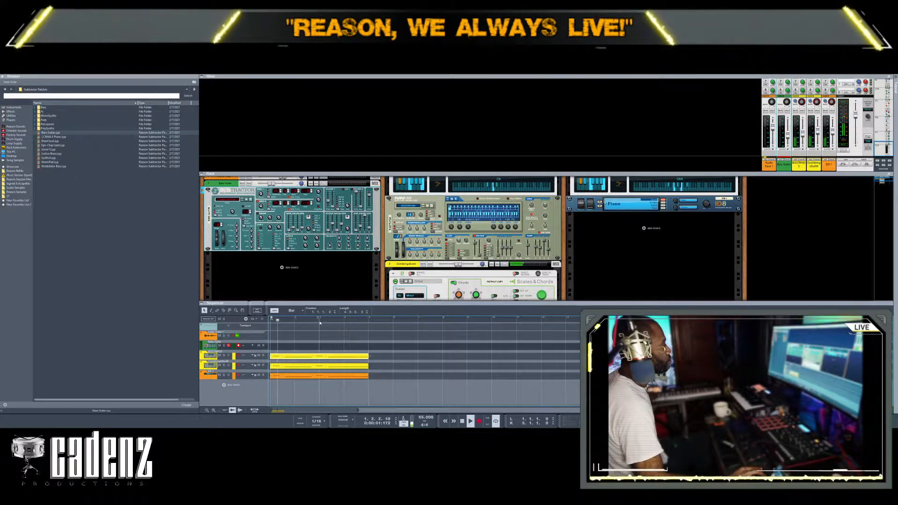
scroll(425, 425, "up", 2)
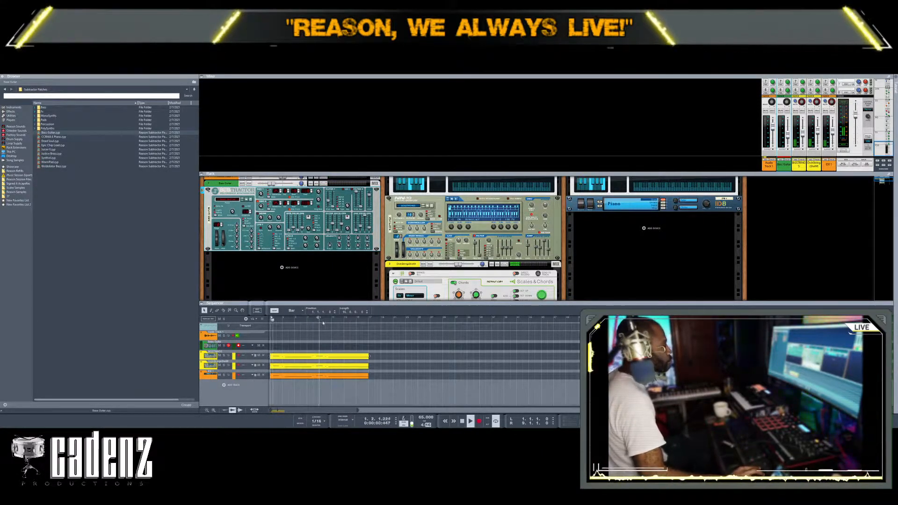
left_click_drag(321, 318, 362, 335)
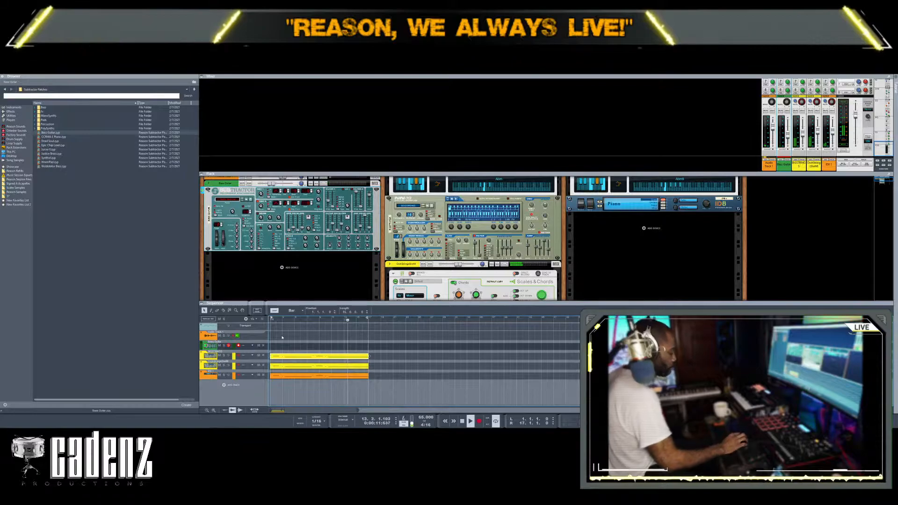
Record a part on the Subtractor track across the 16-bar loop and readjust the levels of the two string channels.
key("ctrl+Return")
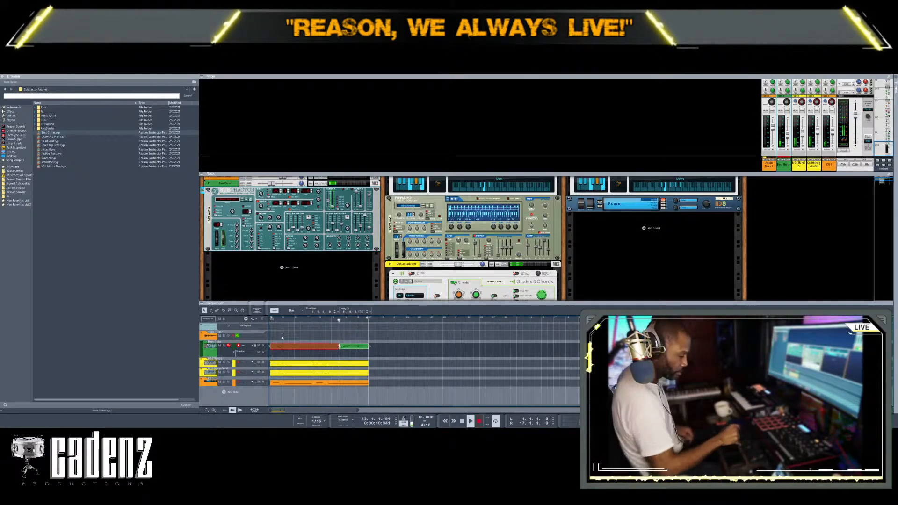
key("ctrl+Return")
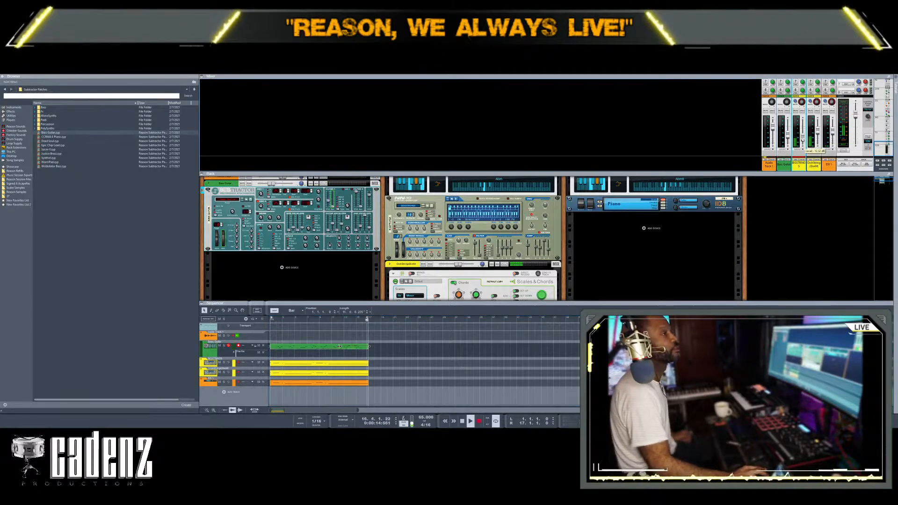
left_click(817, 140)
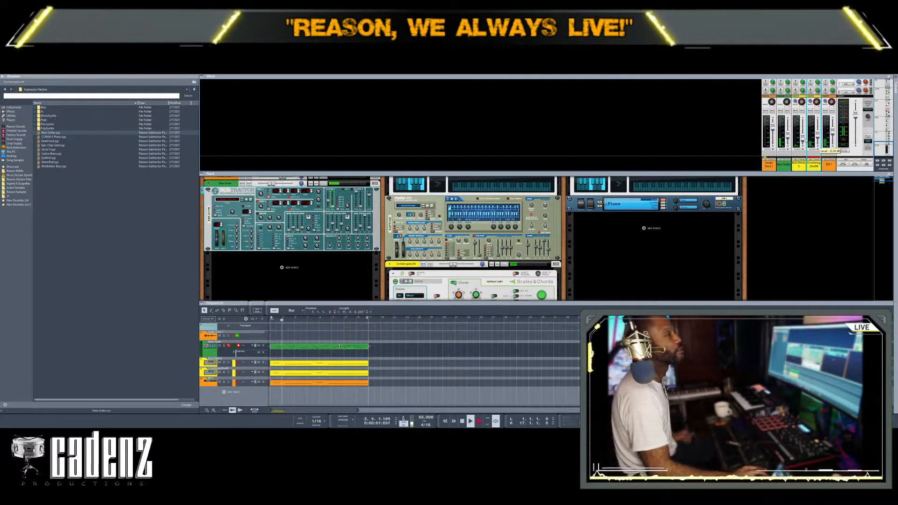
left_click(802, 138)
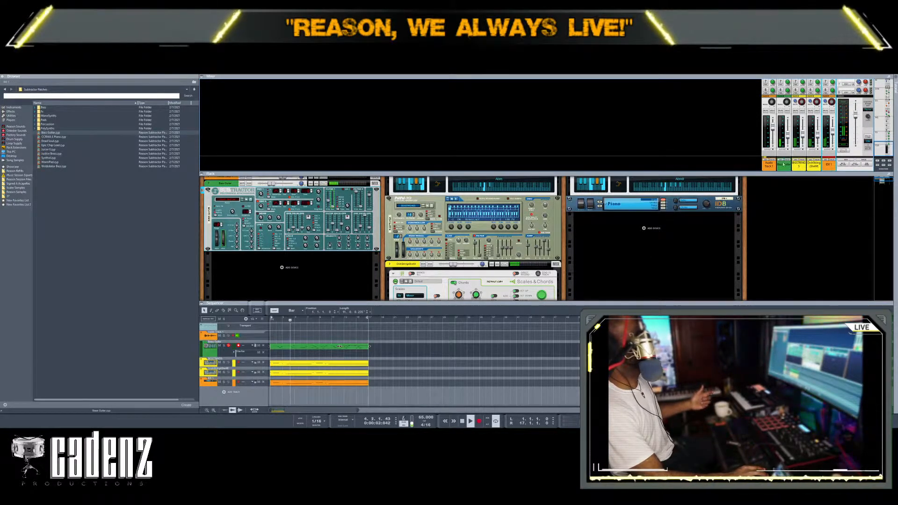
Create a Kong Drum Designer with its own track below the Subtractor in the first rack column.
left_click(773, 160)
left_click(317, 180)
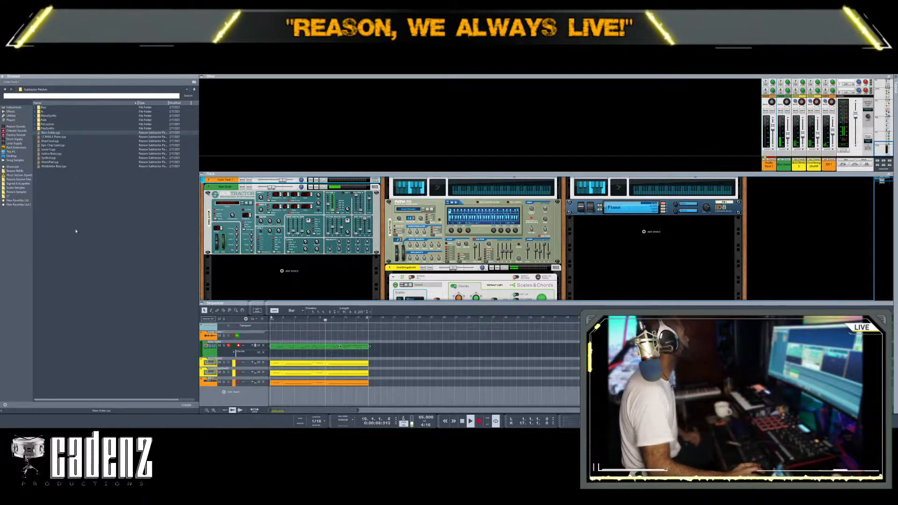
left_click(13, 107)
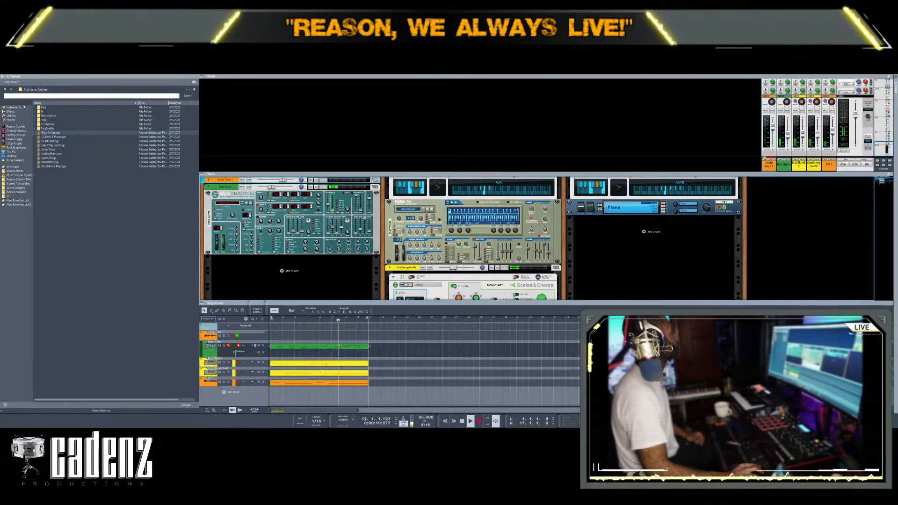
mouse_move(115, 114)
left_mouse_down()
mouse_move(752, 254)
mouse_move(655, 243)
mouse_move(305, 283)
left_mouse_up()
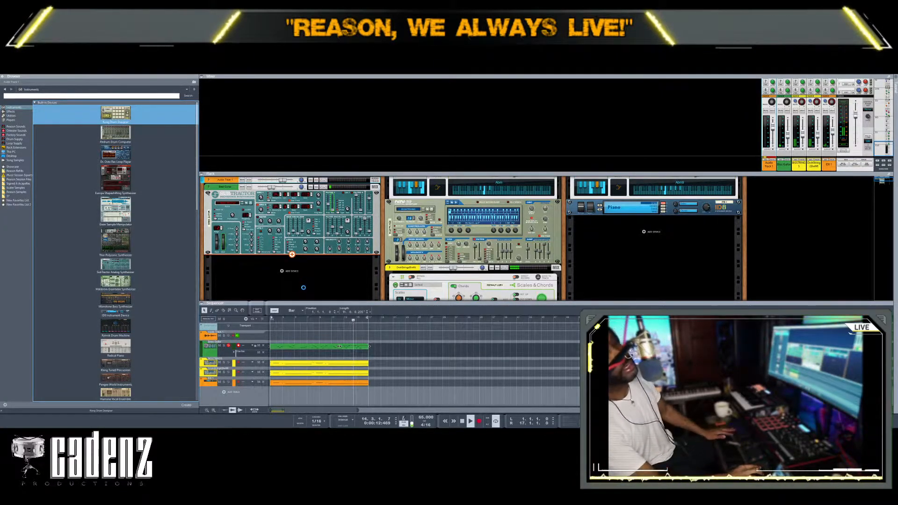
left_click_drag(303, 289, 304, 291)
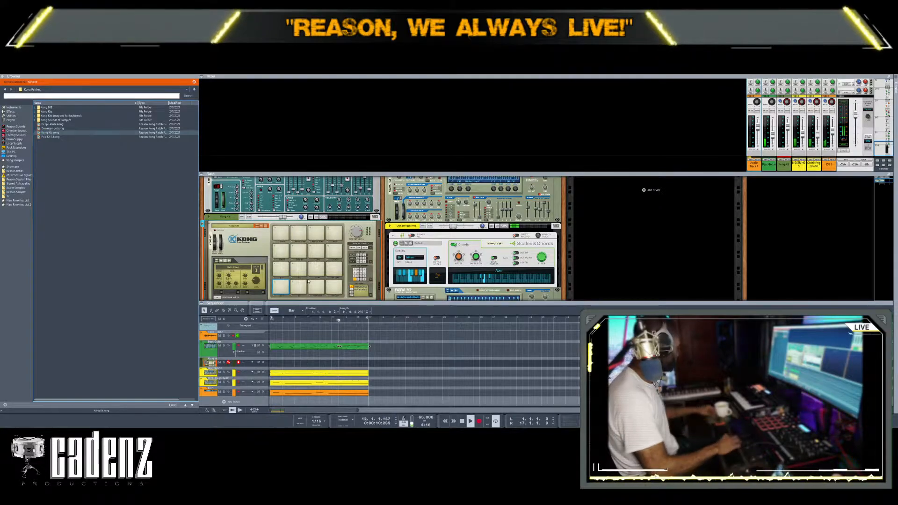
Make the Subtractor track the active track in the sequencer while the loop plays.
key("space")
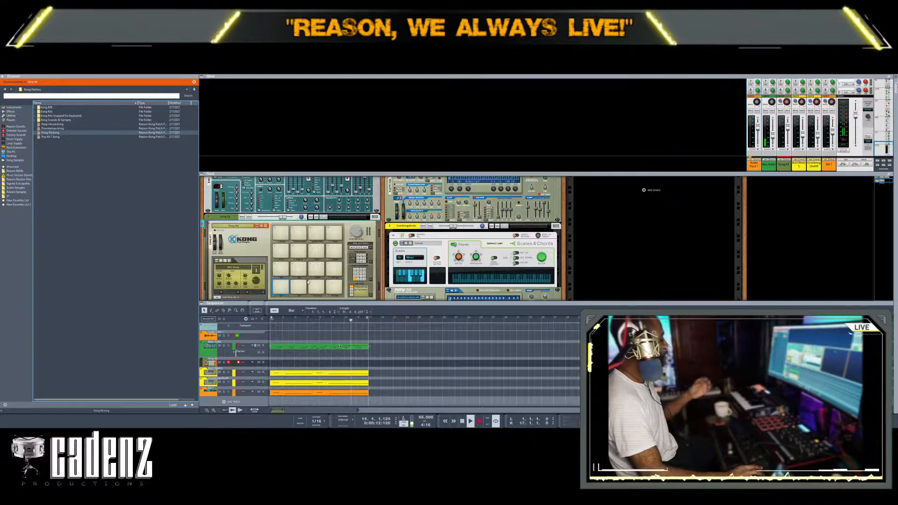
left_click(213, 348)
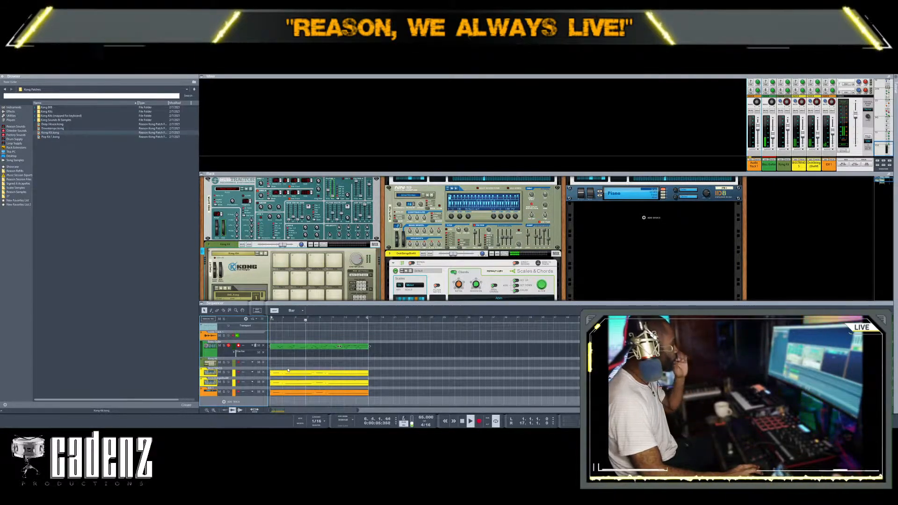
Make the Kong track active, browse patches for the Kong and open the Kong Kits folder.
left_click(298, 348)
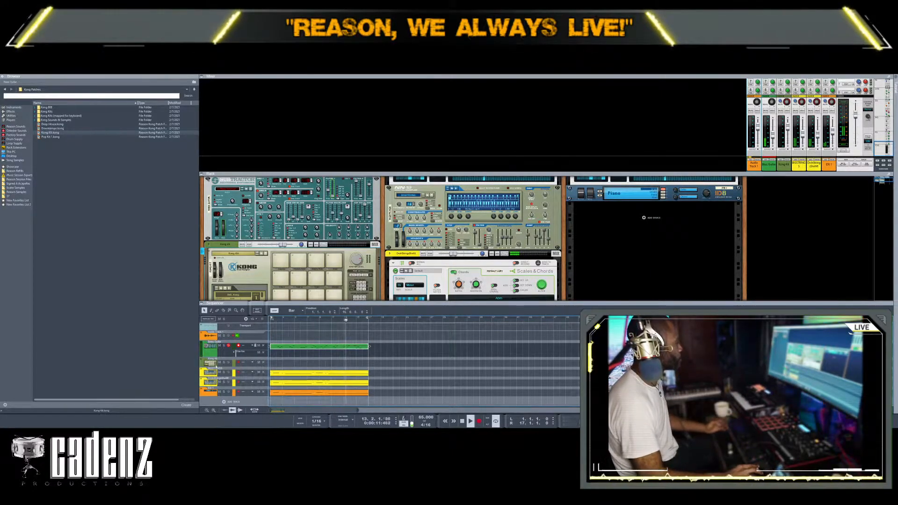
left_click(208, 363)
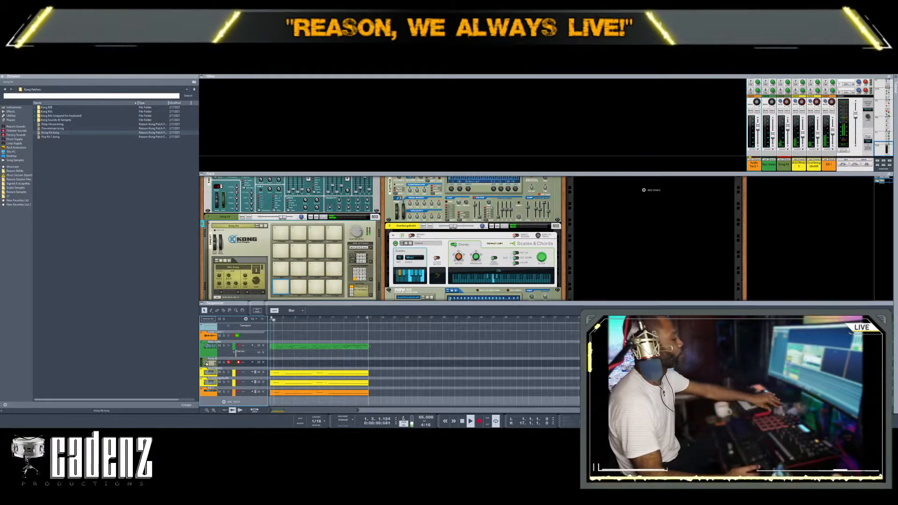
left_click(242, 217)
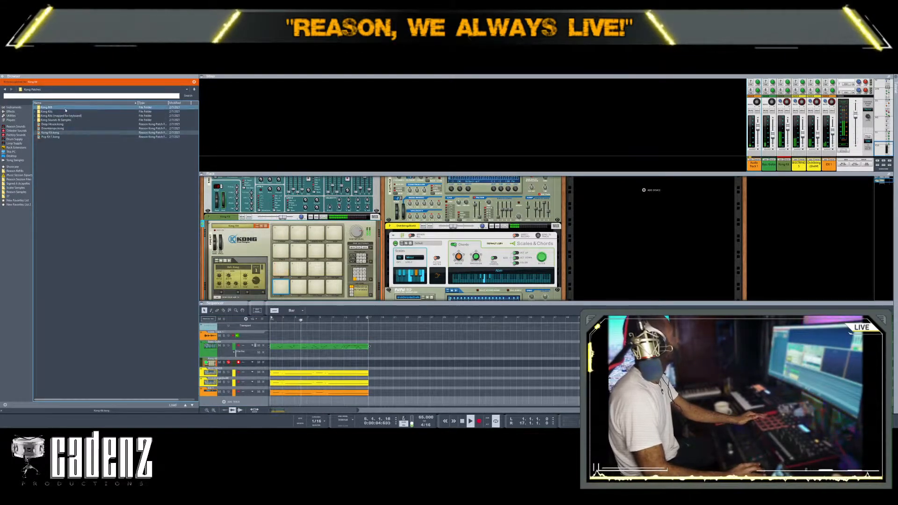
double_click(46, 107)
left_click(6, 89)
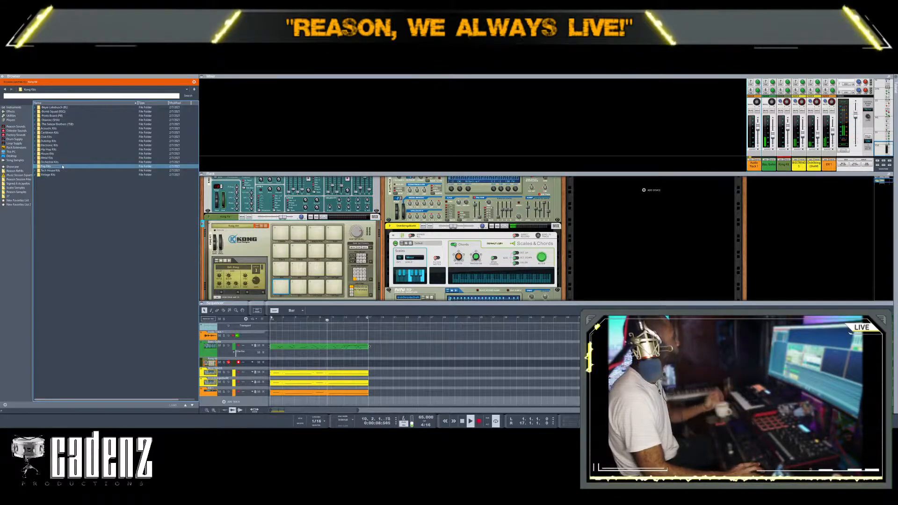
Load a kit from the Printz Board (PB) folder into the Kong and play the loop.
left_click(53, 116)
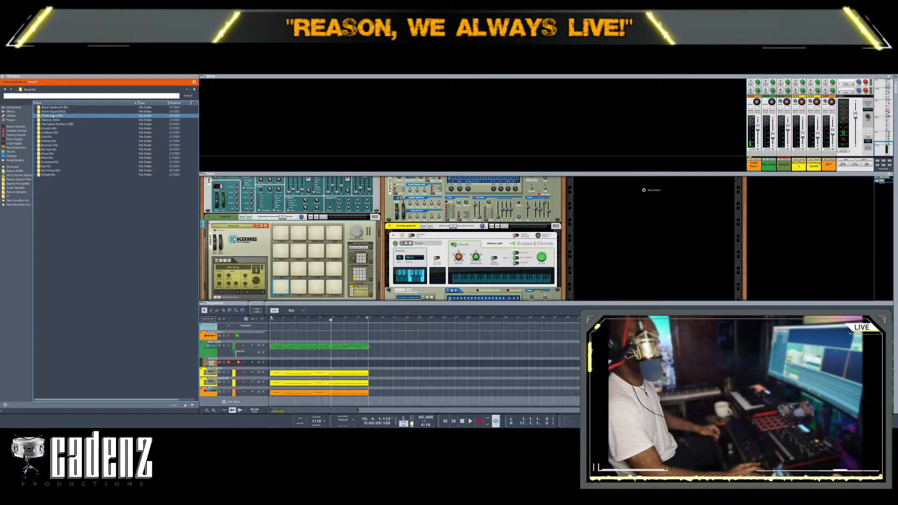
double_click(53, 116)
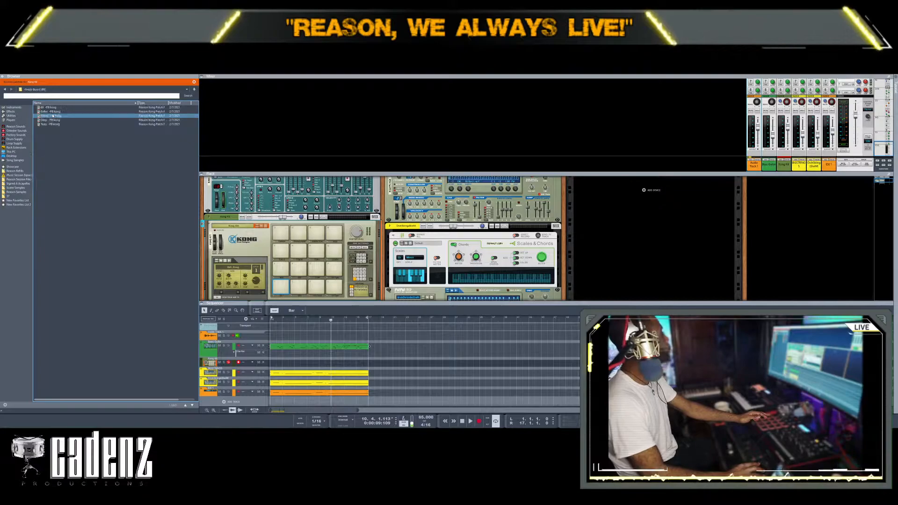
left_click(49, 124)
left_click(470, 421)
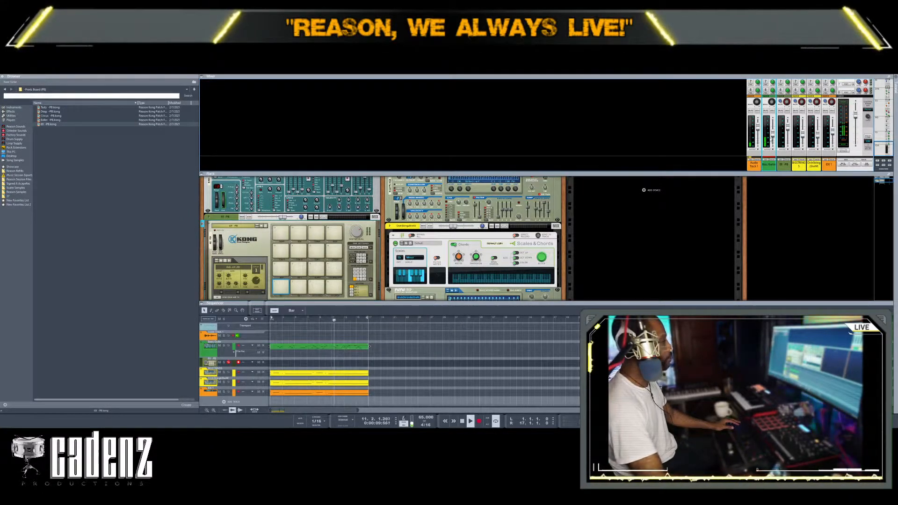
Show the instruments list, make the Subtractor track active, select its clip and restart playback from the beginning.
left_click(13, 107)
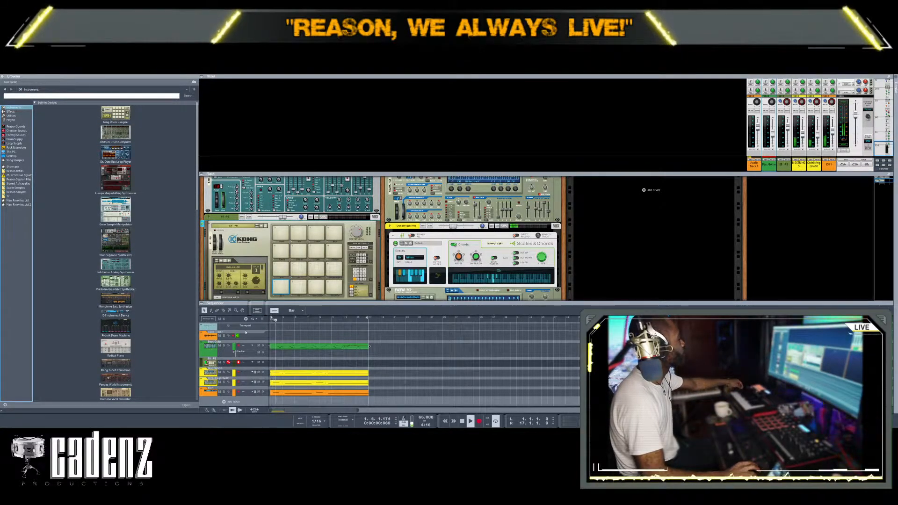
left_click(213, 352)
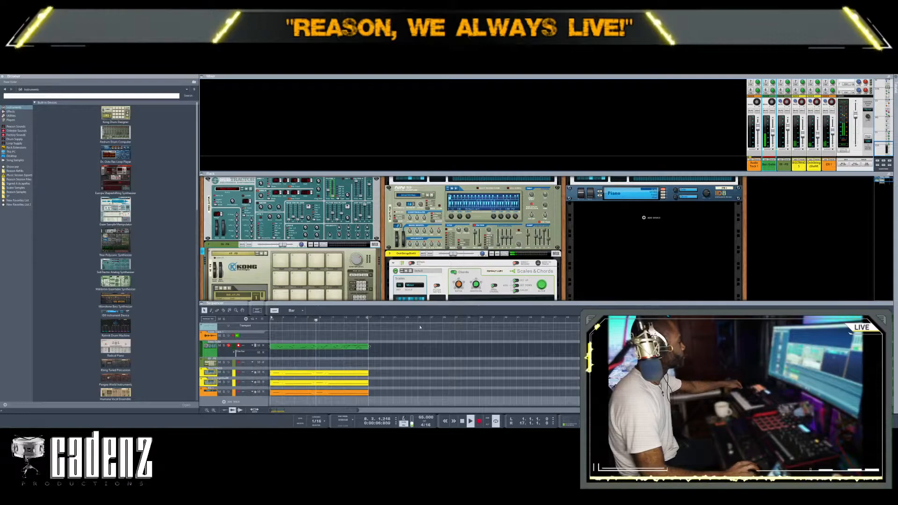
key("space")
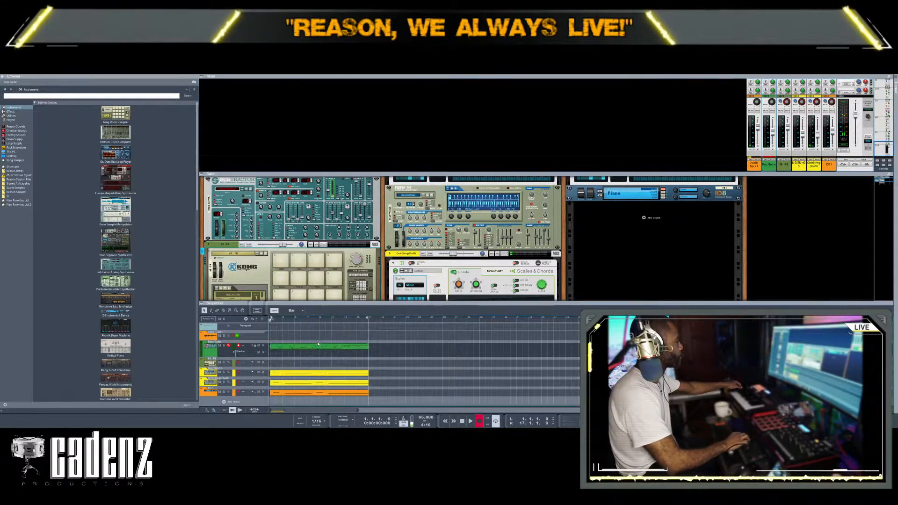
left_click(318, 344)
key("space")
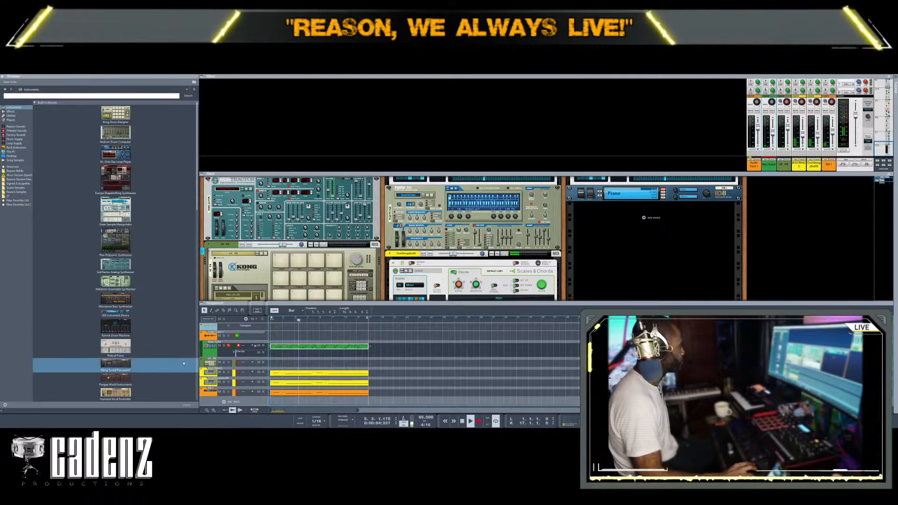
Make the Kong track active and readjust the Subtractor channel's level in the mixer during playback.
left_click(237, 362)
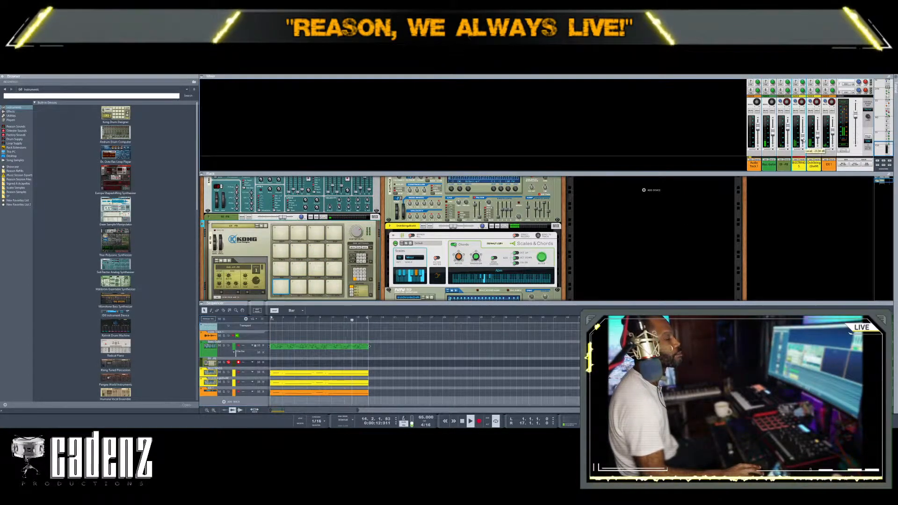
left_click(772, 133)
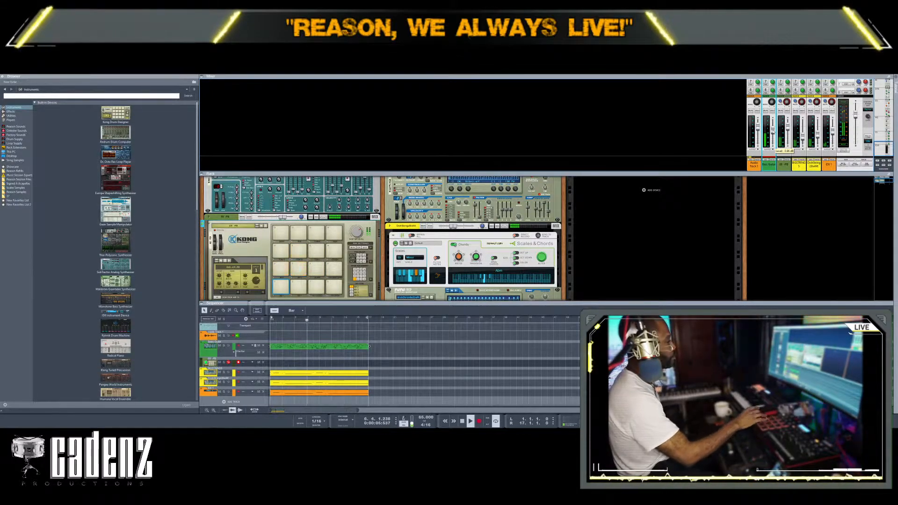
left_click(293, 229)
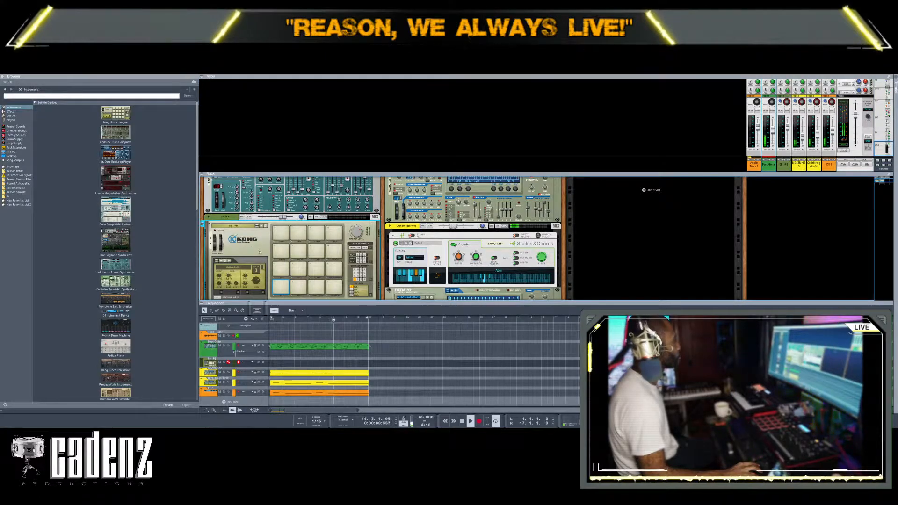
Replace the Kong's patch with another kit from the Printz Board (PB) folder and restart the loop.
left_click(265, 226)
left_click(69, 122)
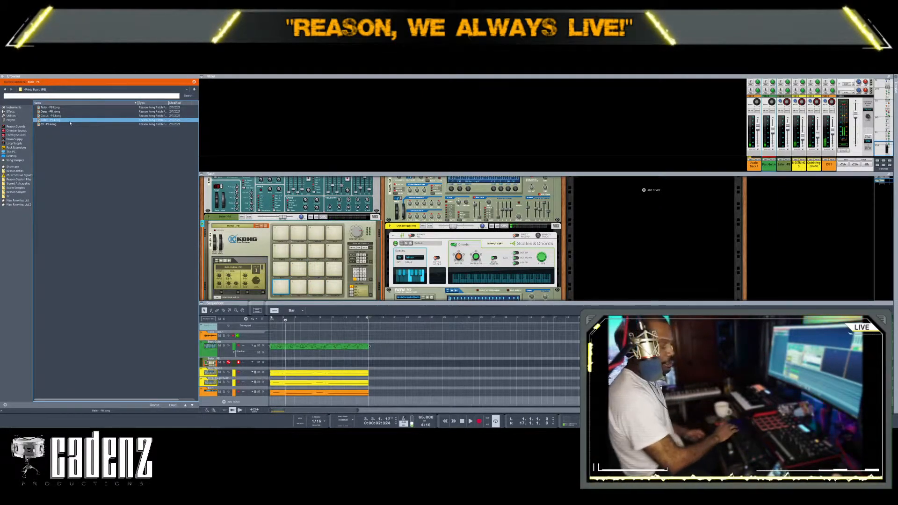
key("space")
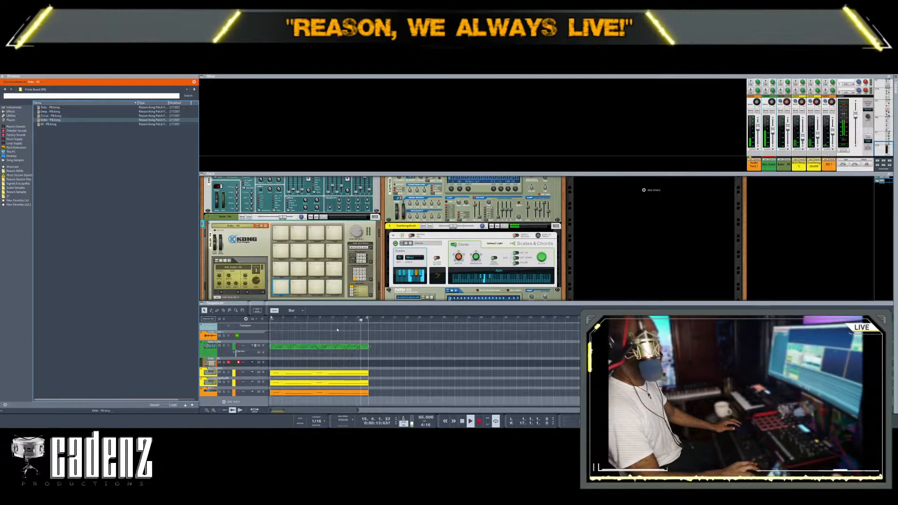
Set the loop's left locator to bar 4 and its right locator to bar 11, and play the loop.
left_click_drag(368, 319, 307, 325)
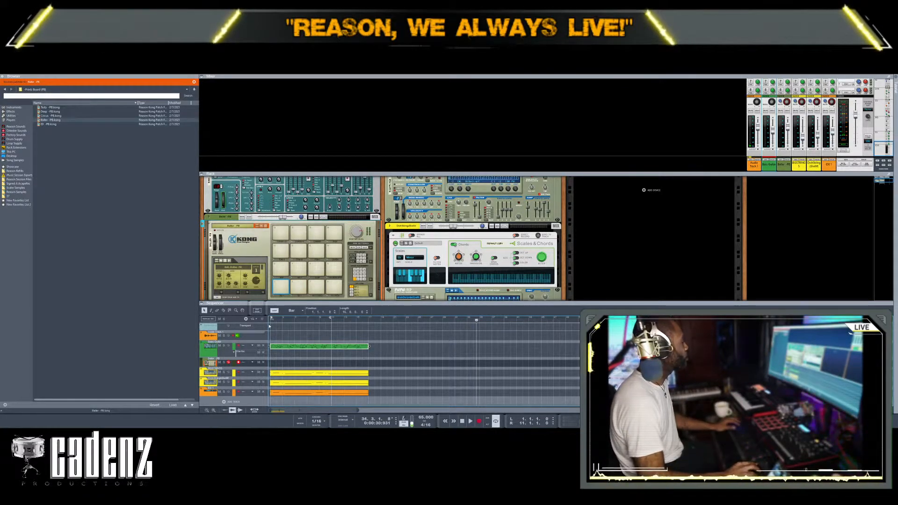
key("space")
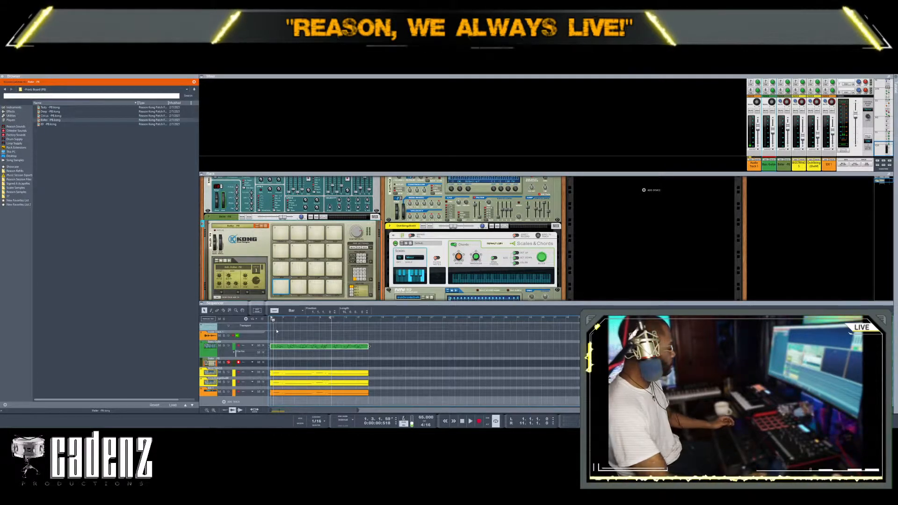
key("space")
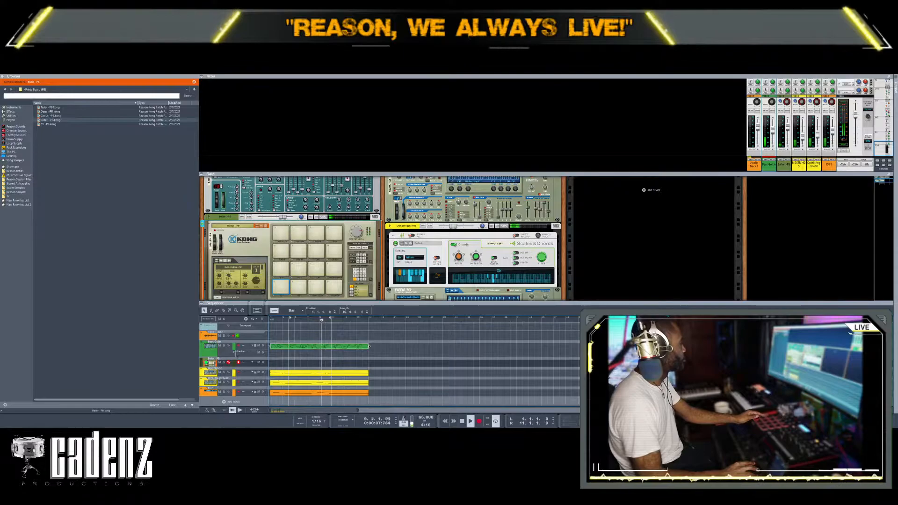
Enlarge the Subtractor track's height in the sequencer and extend the loop's right locator to bar 17.
left_click_drag(238, 358, 242, 424)
scroll(321, 329, "down", 2)
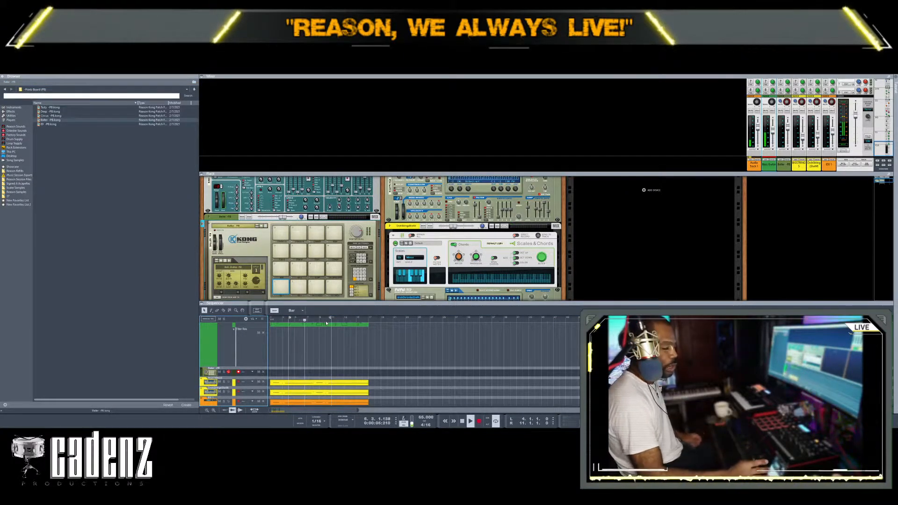
left_click(367, 323)
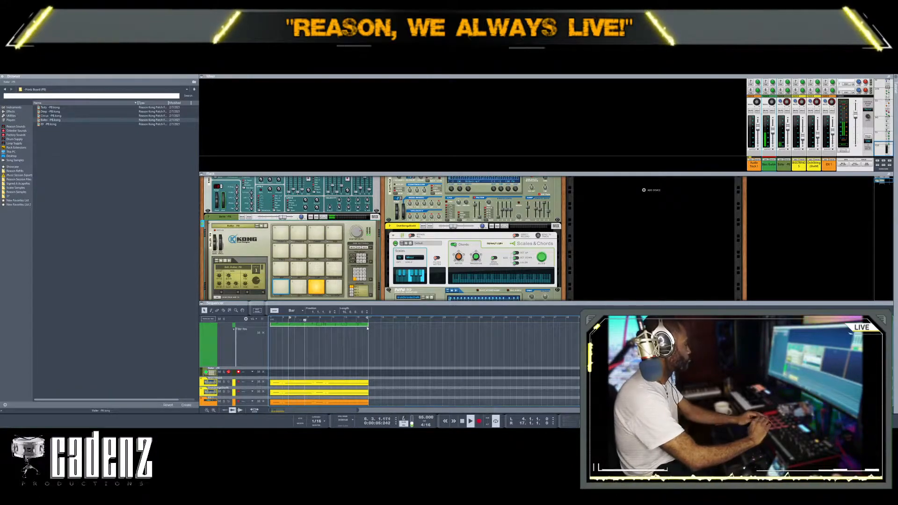
Record a drum part on the Kong track from bar 4 to bar 17 and add a new dub lane.
key("ctrl+Return")
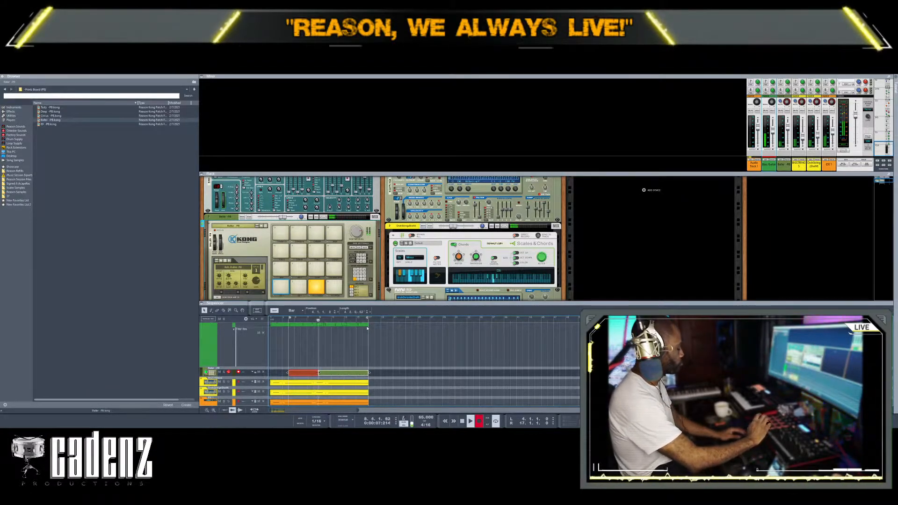
key("ctrl+Return")
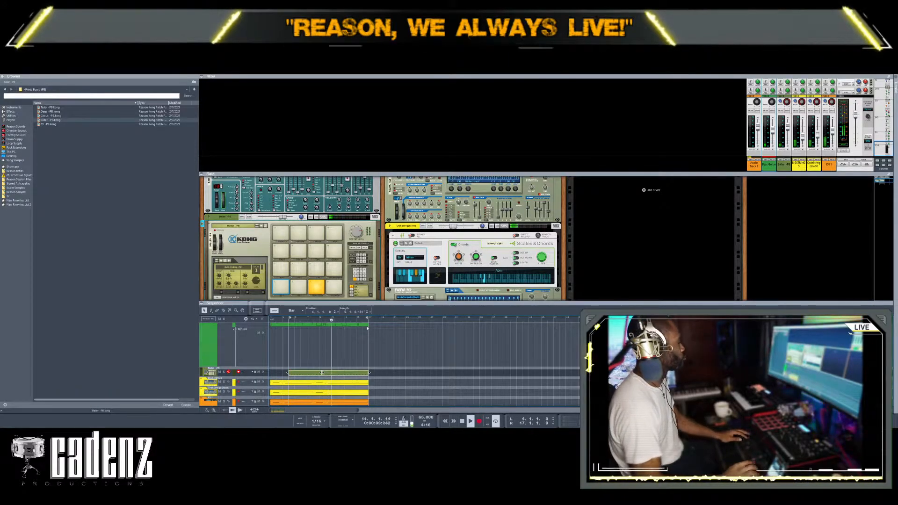
key("comma")
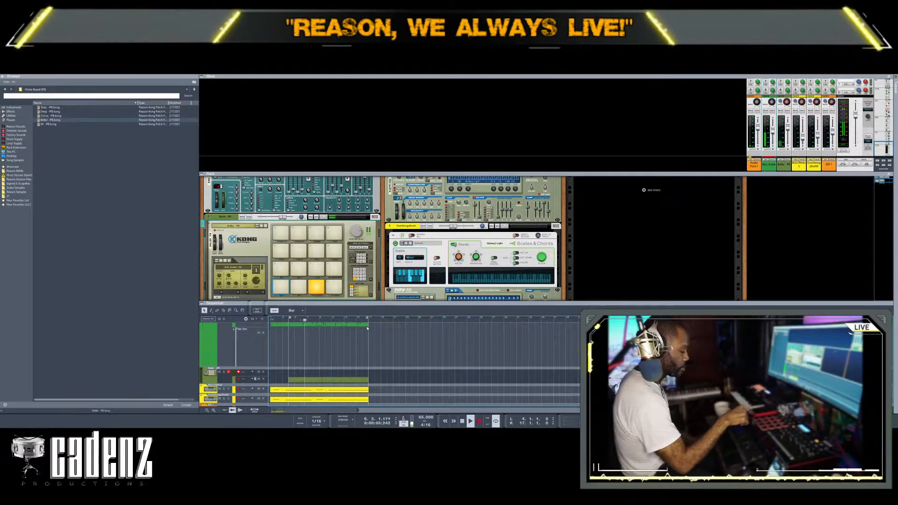
Rewind and play back the loop to check the recorded Kong drums, and stop playback.
key("KP_7")
key("KP_7")
key("KP_7")
key("KP_7")
key("KP_0")
key("KP_0")
key("space")
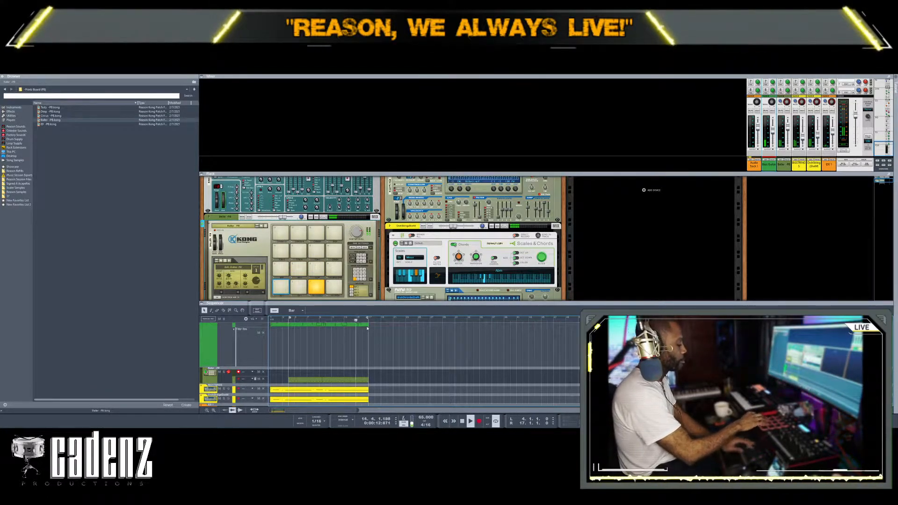
key("space")
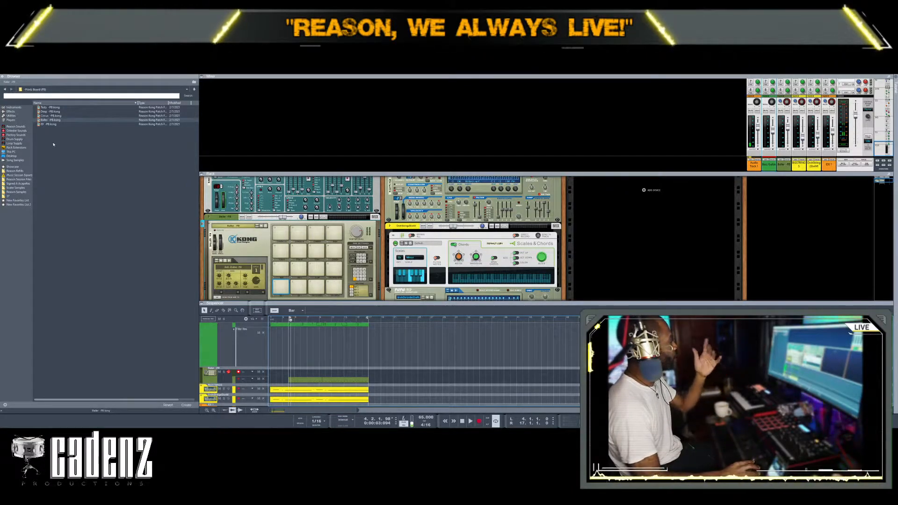
left_click(14, 108)
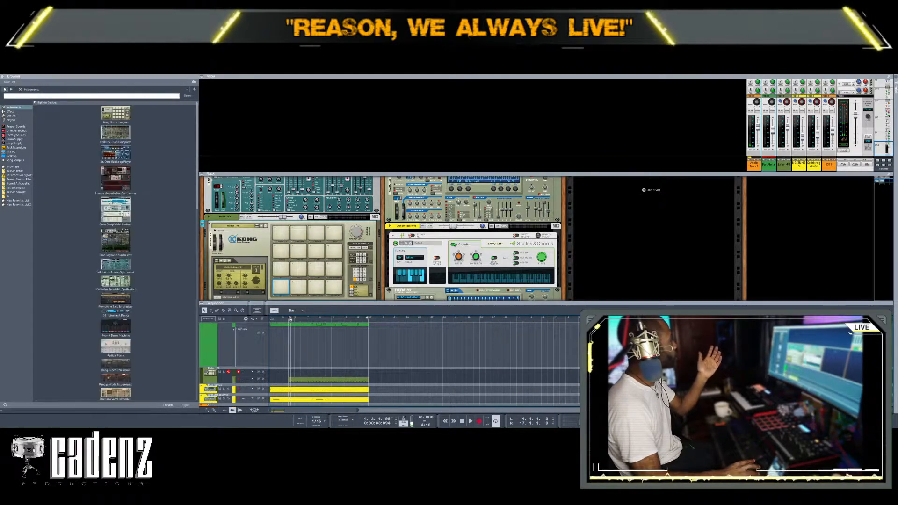
scroll(736, 271, "up", 2)
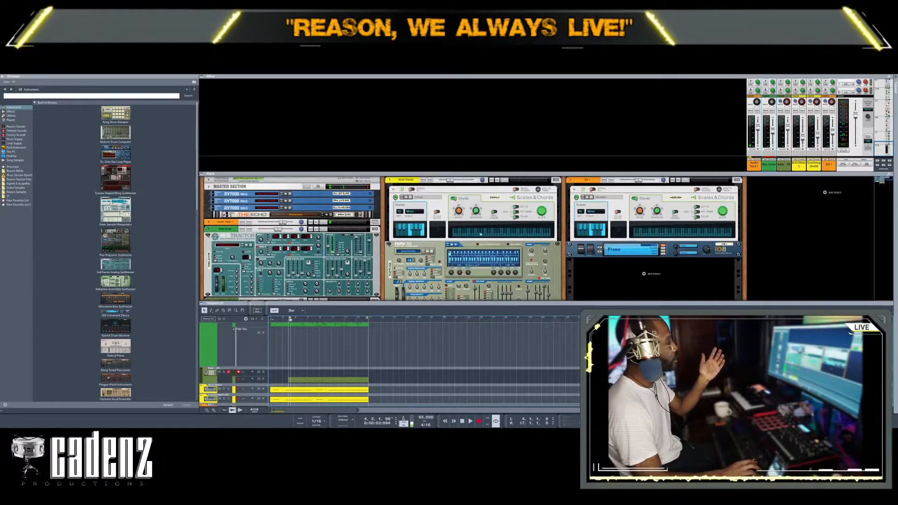
scroll(483, 276, "down", 4)
scroll(482, 276, "up", 2)
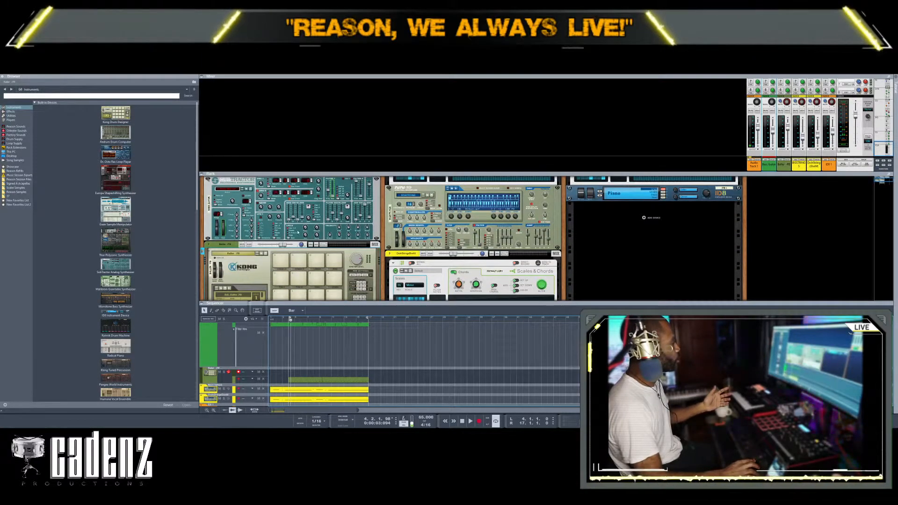
Browse patches for the Kong through Factory Sounds and open the Kong Kits folder inside Kong Patches.
left_click(263, 254)
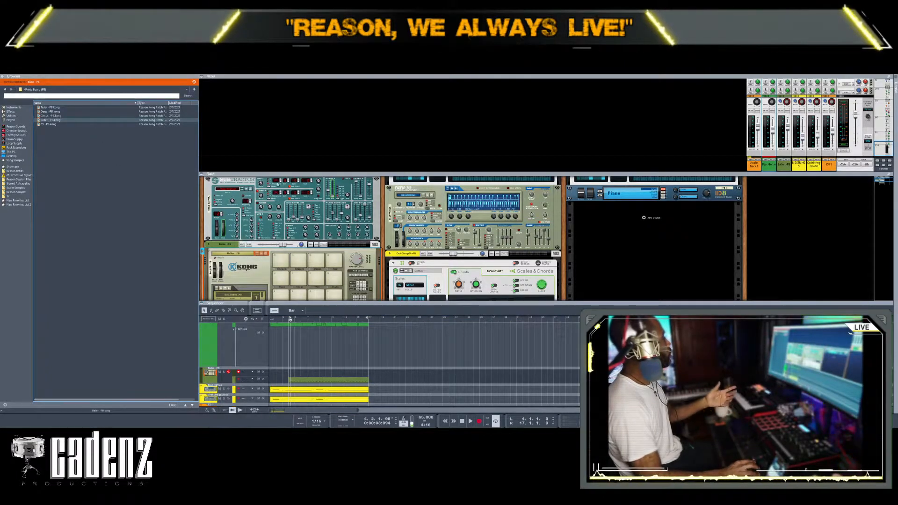
left_click(5, 89)
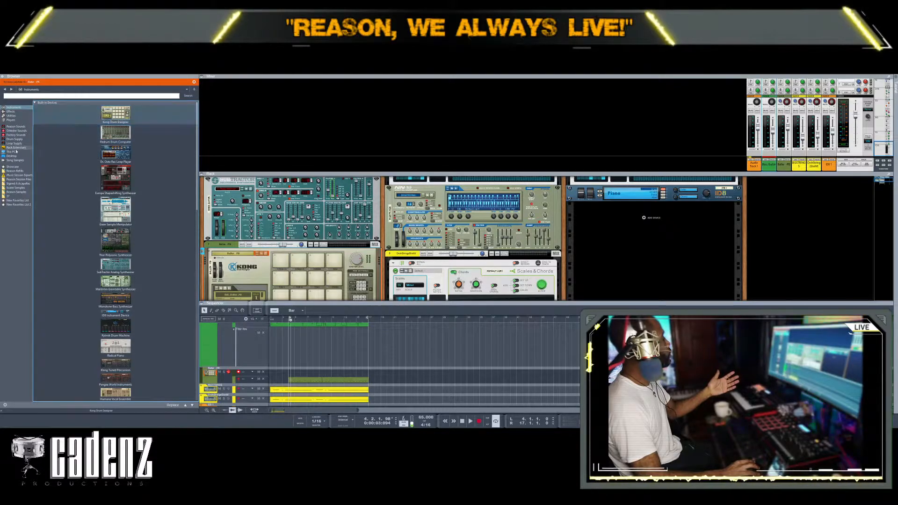
left_click(17, 127)
left_click(16, 135)
key("Up")
key("Up")
key("Up")
key("Up")
key("Up")
key("Up")
key("Up")
key("Up")
key("Up")
key("Up")
key("Up")
double_click(49, 187)
left_click(45, 134)
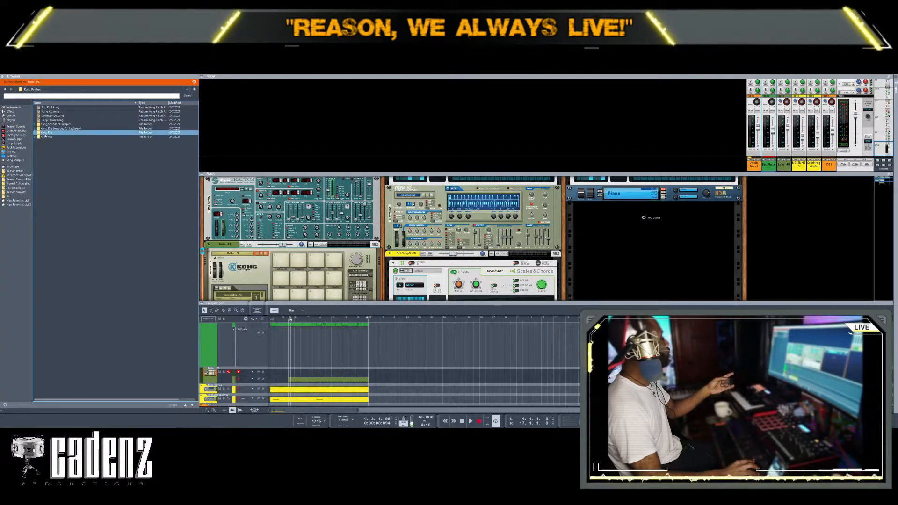
double_click(45, 134)
Look through the Kong kit folders, open Printz Board (PB) and play a short part of the loop.
key("Down")
key("Down")
key("Down")
key("Down")
key("Down")
key("Down")
key("Down")
key("Down")
key("Down")
key("Down")
key("Down")
key("Down")
key("Down")
key("Down")
double_click(47, 166)
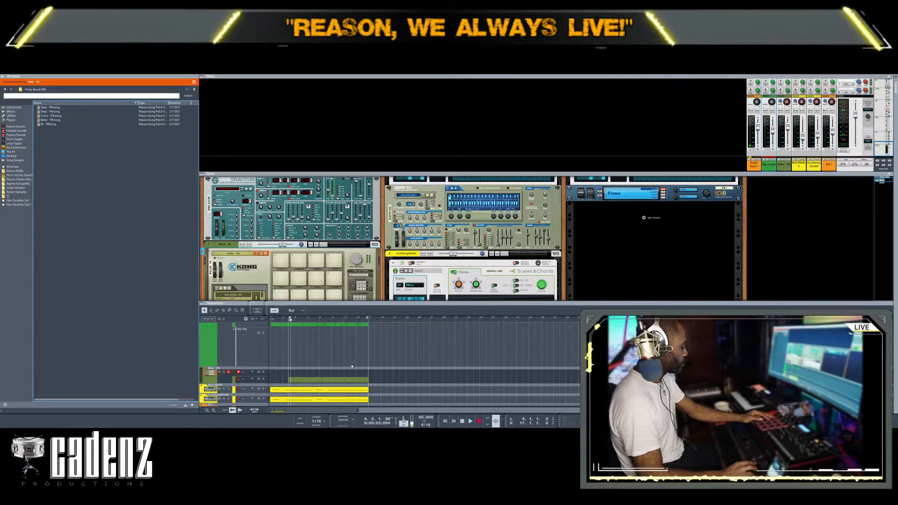
key("space")
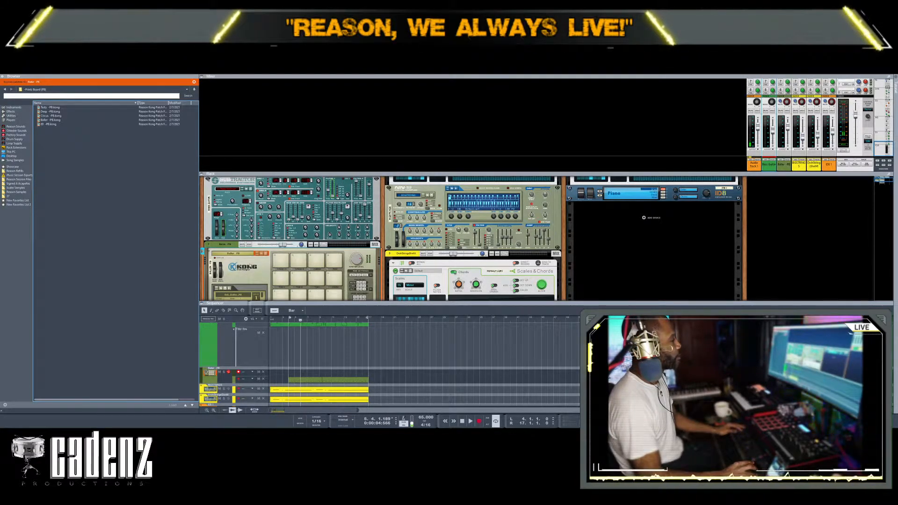
scroll(351, 360, "down", 3)
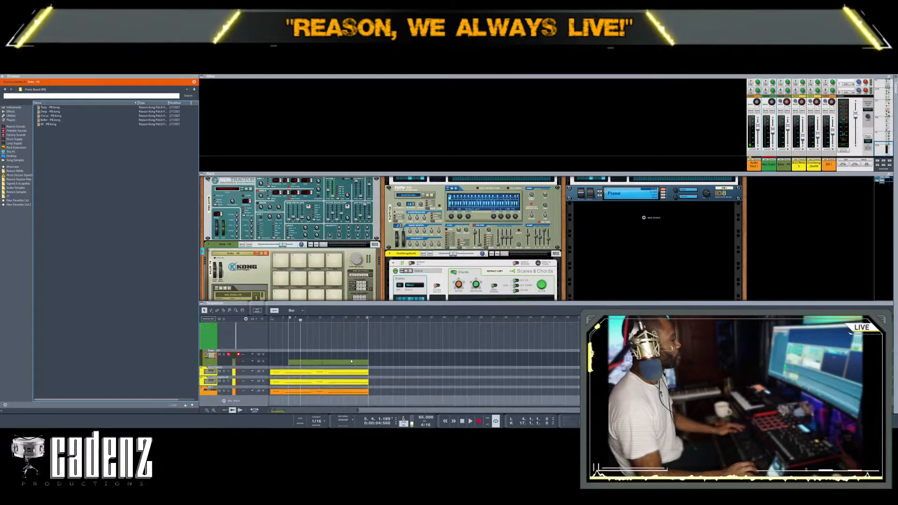
Play the loop to hear the loaded Printz Board Kong kit against the other parts, and stop playback.
key("space")
key("space")
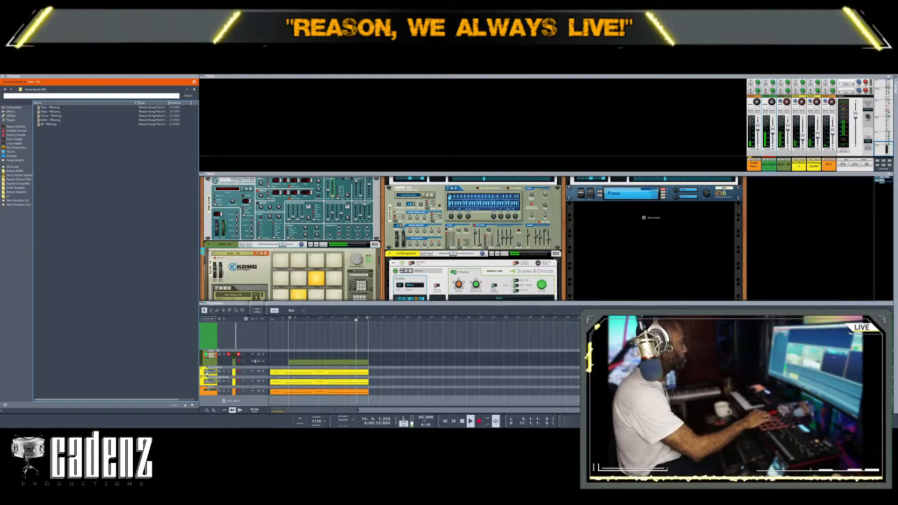
key("space")
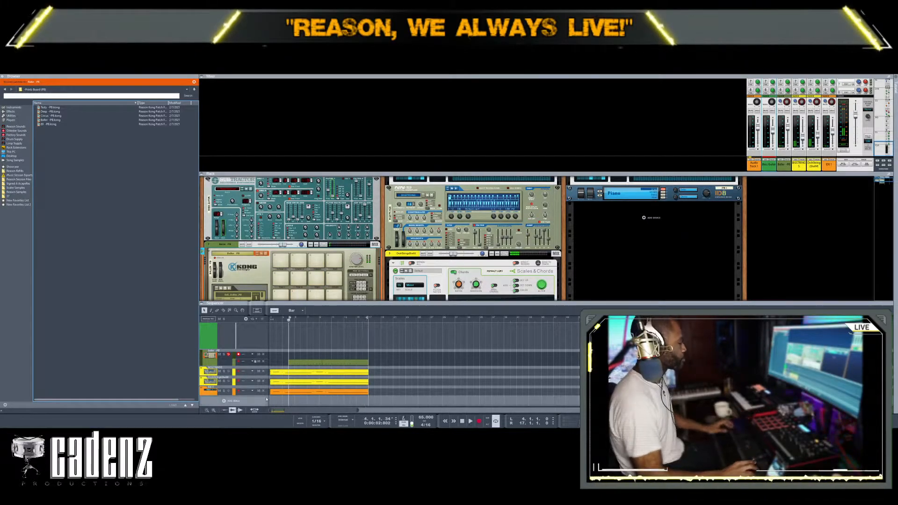
Set the song tempo to 70 bpm, listen to the loop at that tempo and enlarge the sequencer area.
left_click(427, 425)
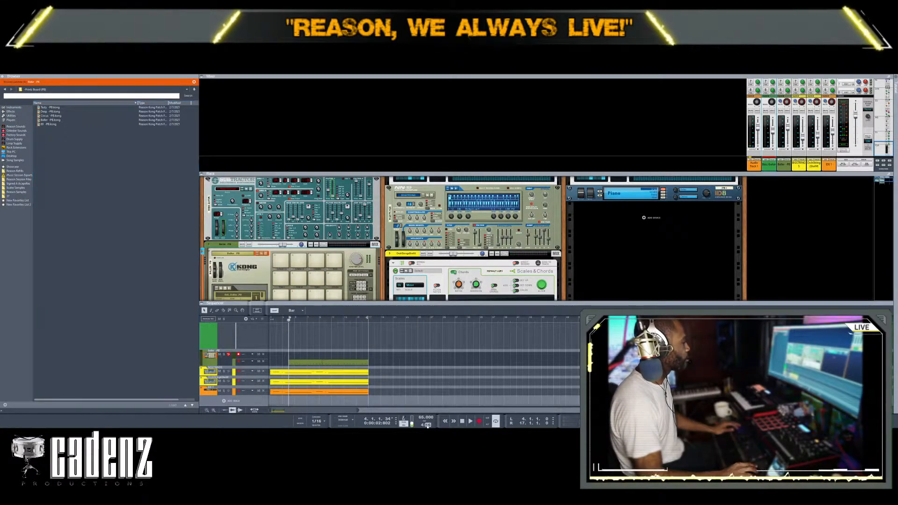
type("70")
key("Return")
key("space")
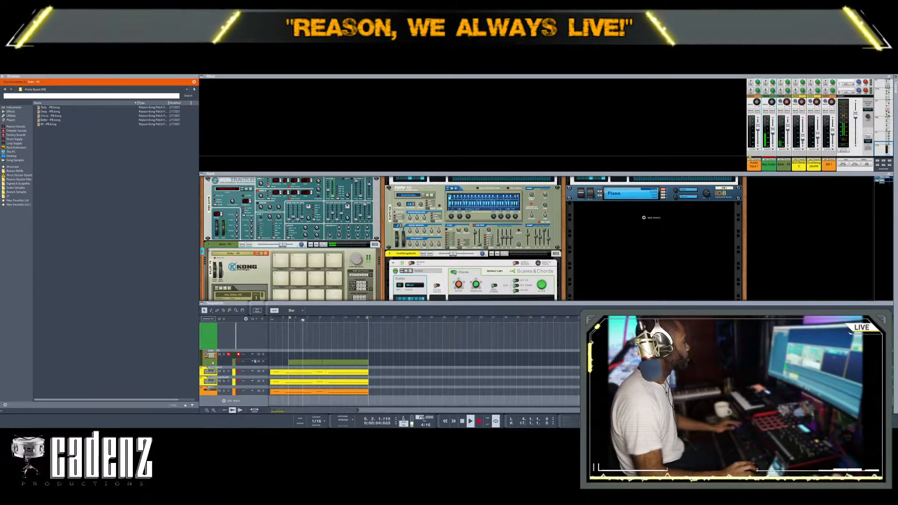
scroll(311, 290, "down", 2)
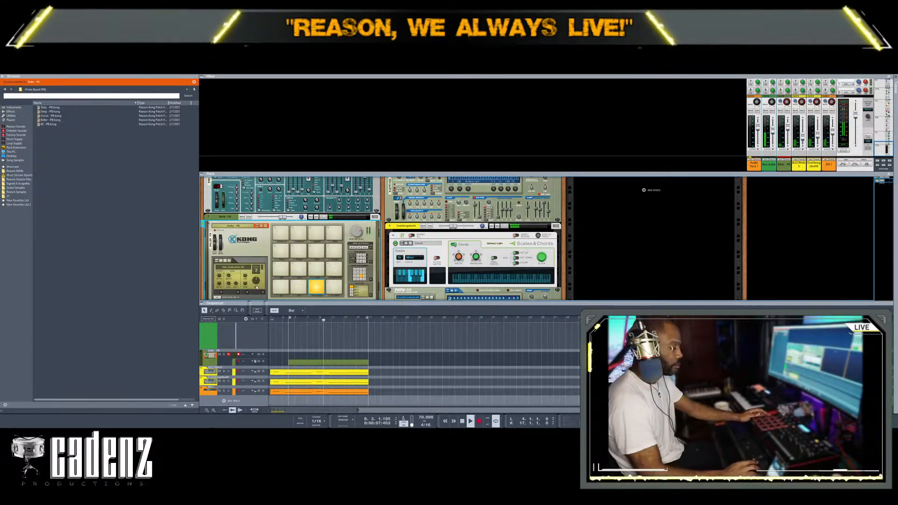
left_click_drag(421, 301, 392, 280)
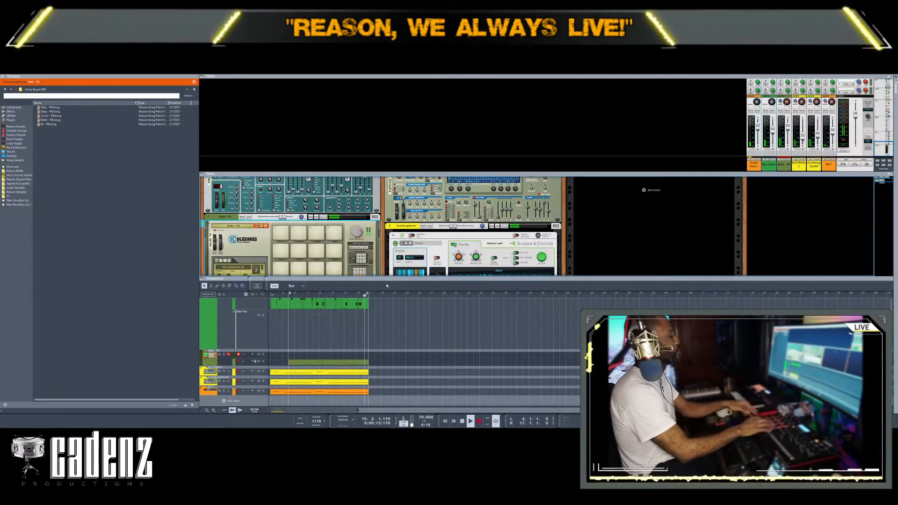
key("space")
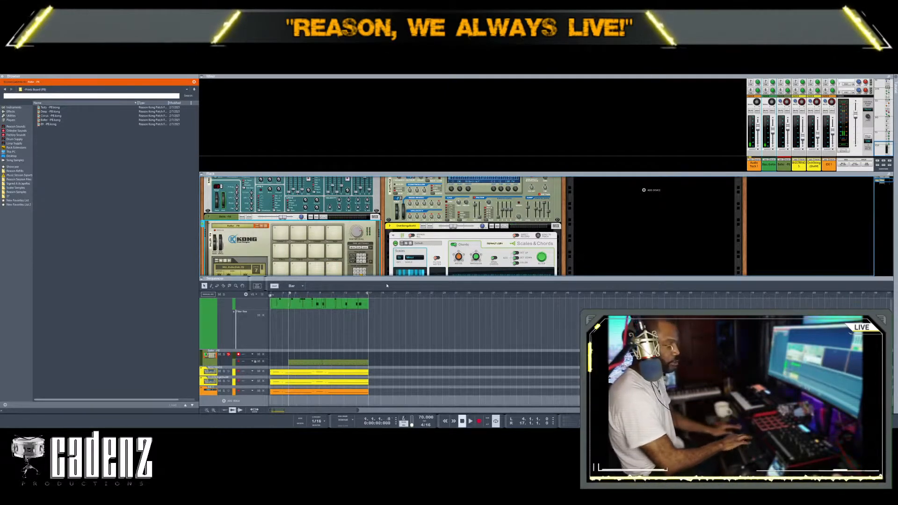
Start the loop at bar 1 and record a Kong drum take through bar 17, undoing and repeating unwanted takes.
left_click_drag(290, 294, 269, 294)
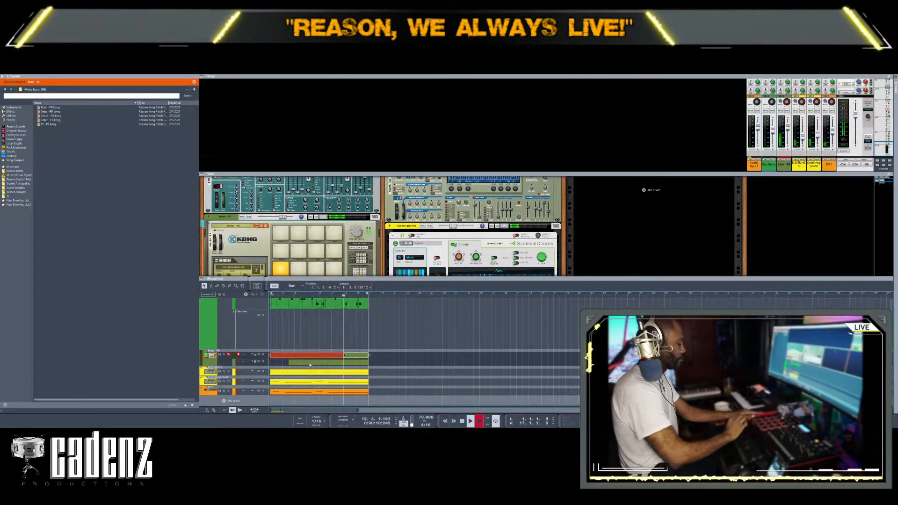
key("ctrl+z")
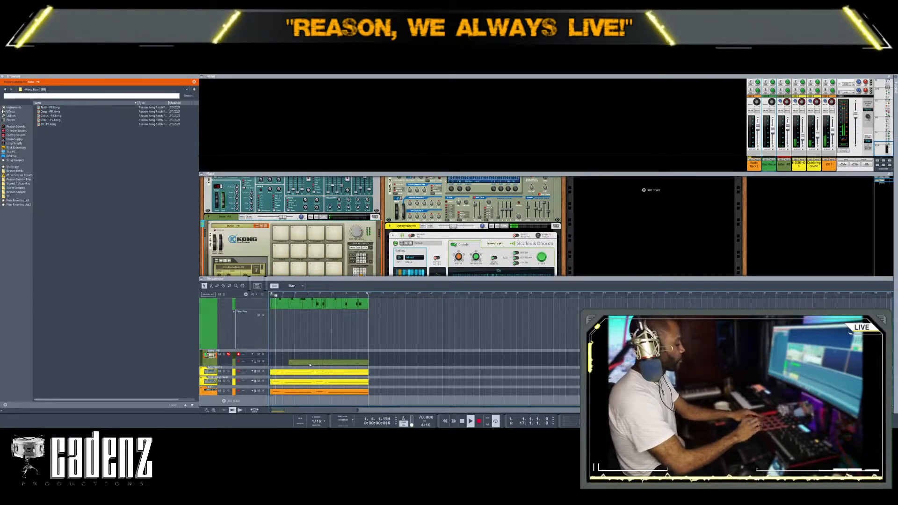
key("ctrl+Return")
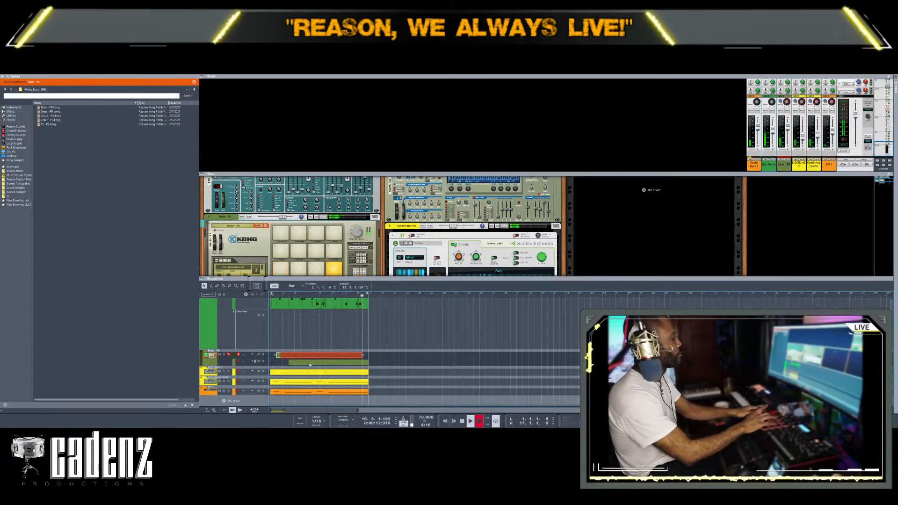
key("ctrl+z")
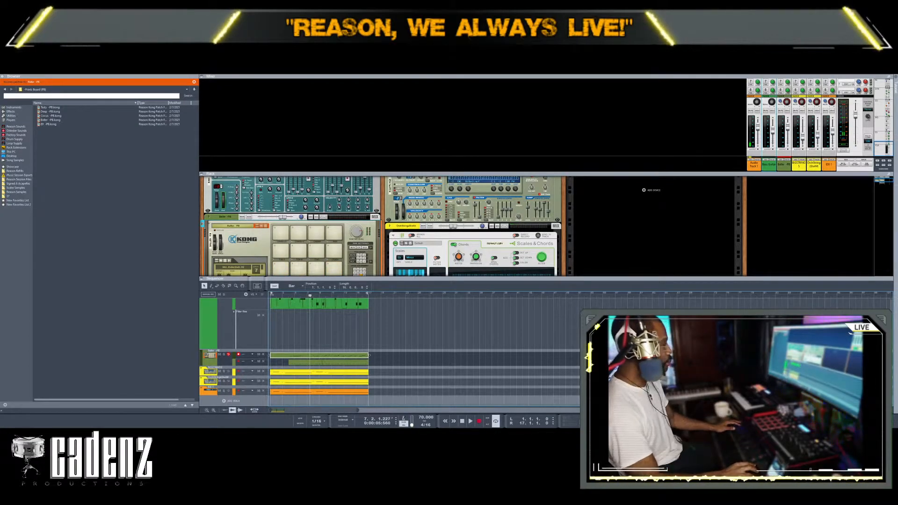
Remove the empty filter automation lane from the green track and enlarge the Kong track's lanes in the sequencer.
key("F7")
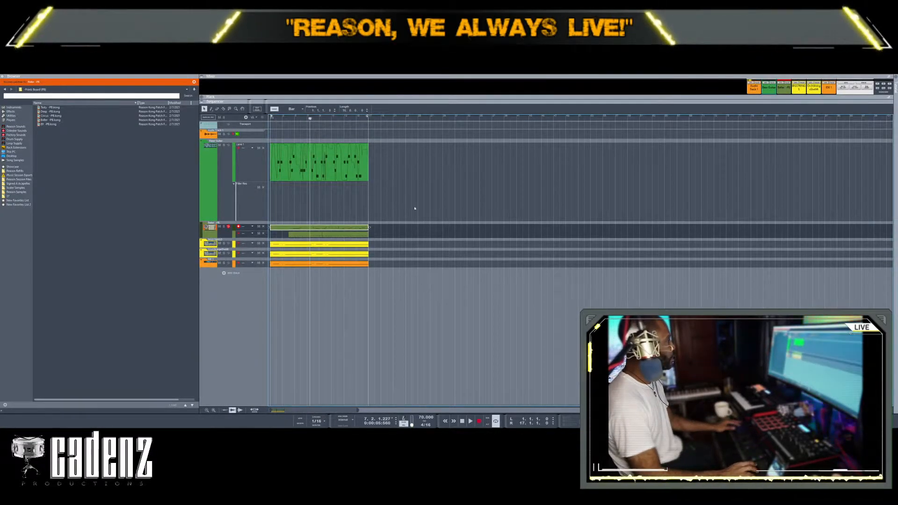
key("F6")
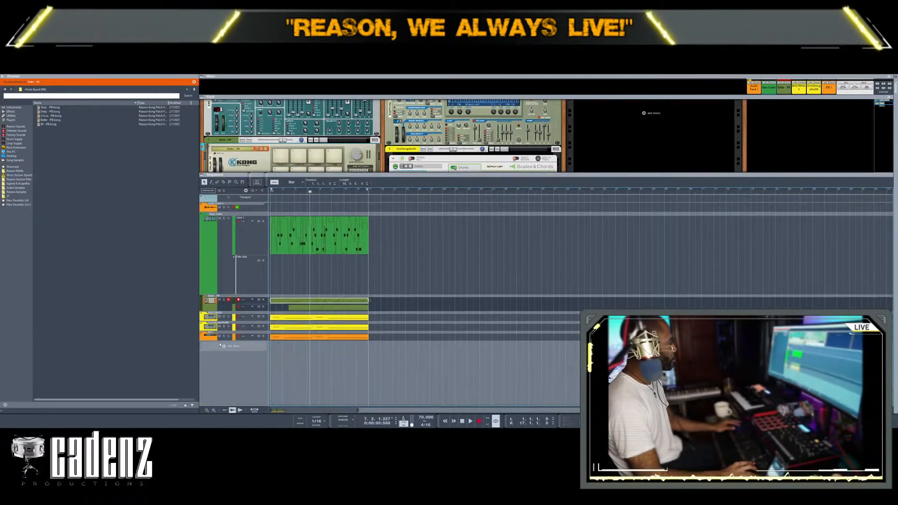
left_click(263, 260)
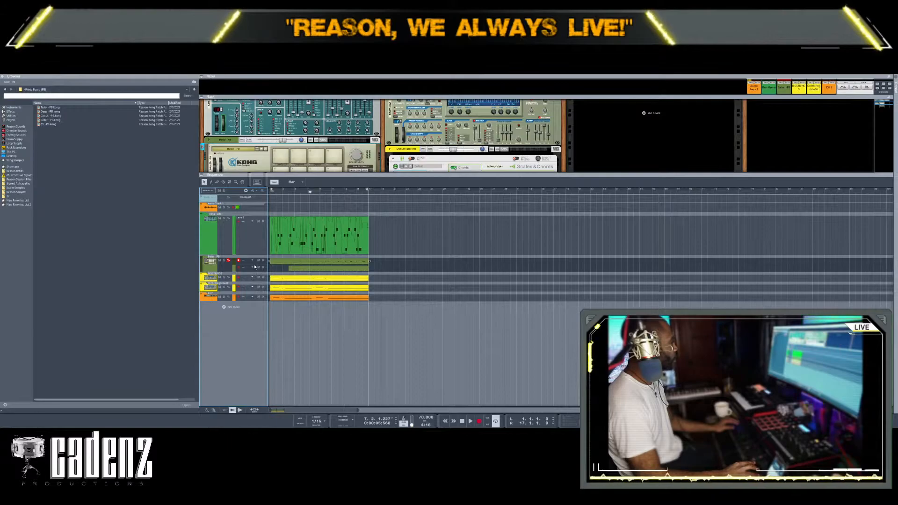
left_click(254, 267)
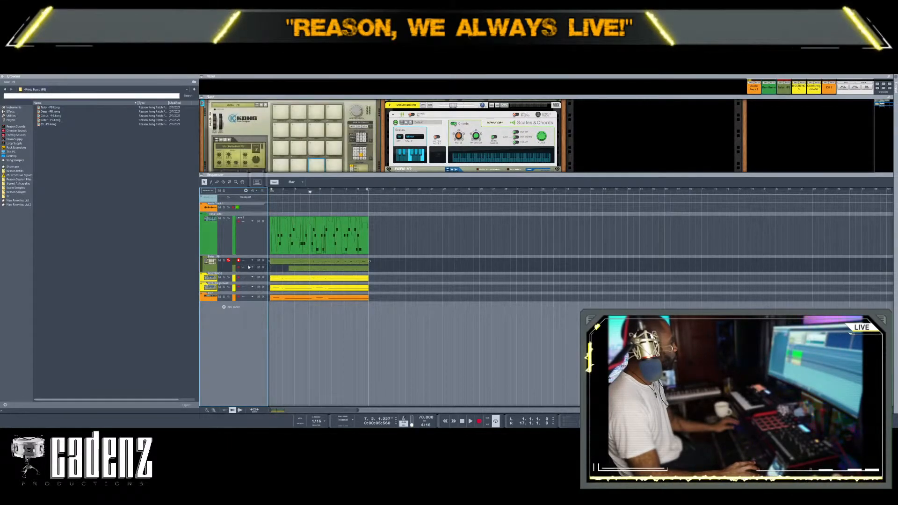
left_click(212, 272)
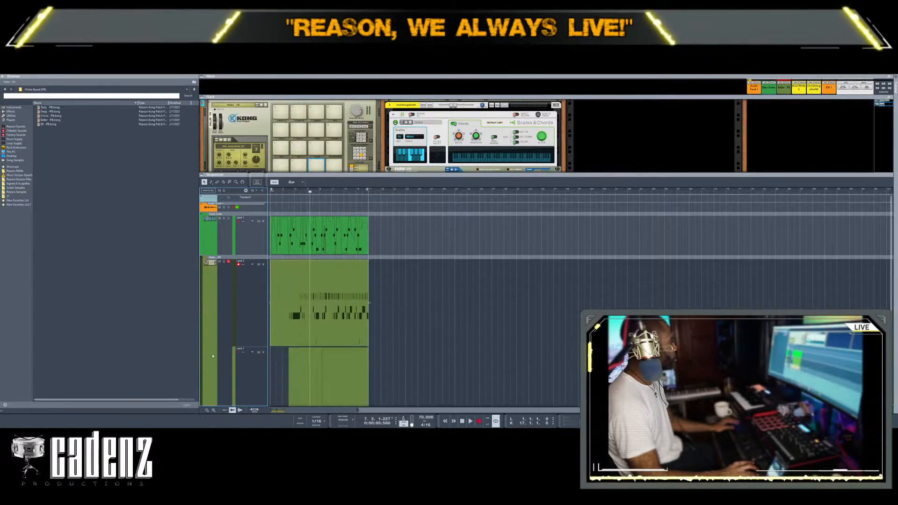
Split the new Kong drum clip at bar 4 during playback and move the loop start to bar 4.
key("space")
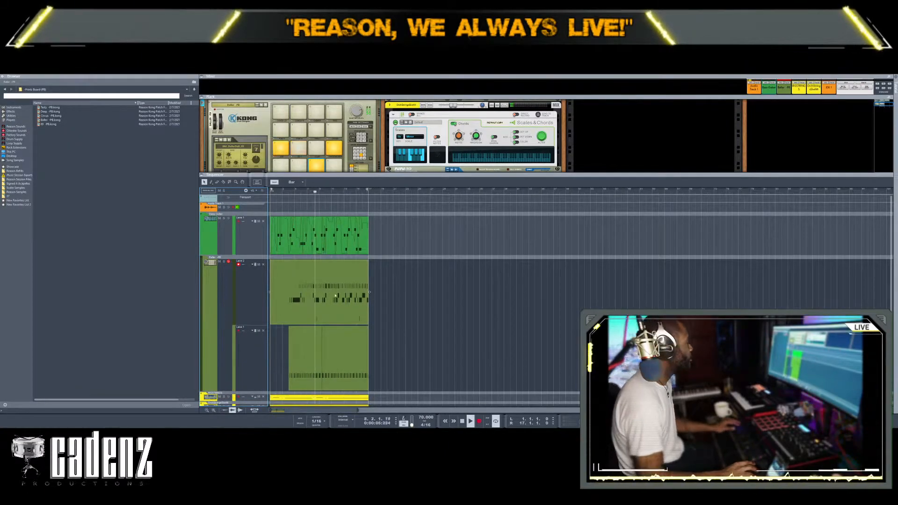
left_click(291, 276)
left_click_drag(291, 276, 290, 276)
key("q")
left_click_drag(271, 190, 290, 190)
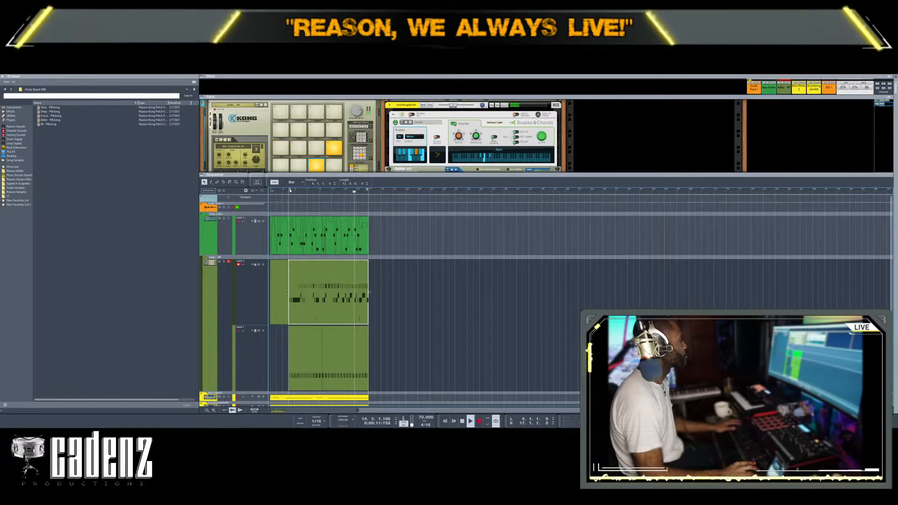
Open the Kong clip starting at bar 4 for note editing and select all notes of one drum pad.
key("shift+z")
double_click(322, 283)
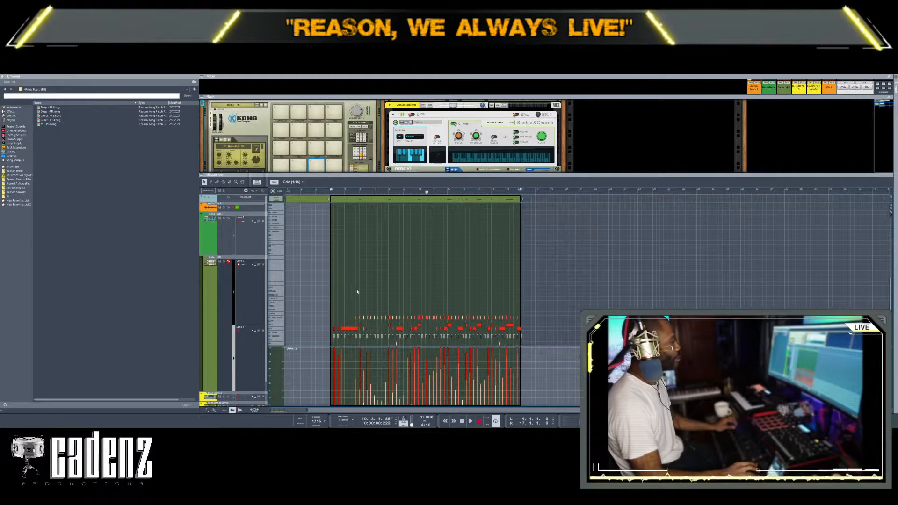
scroll(373, 318, "up", 3)
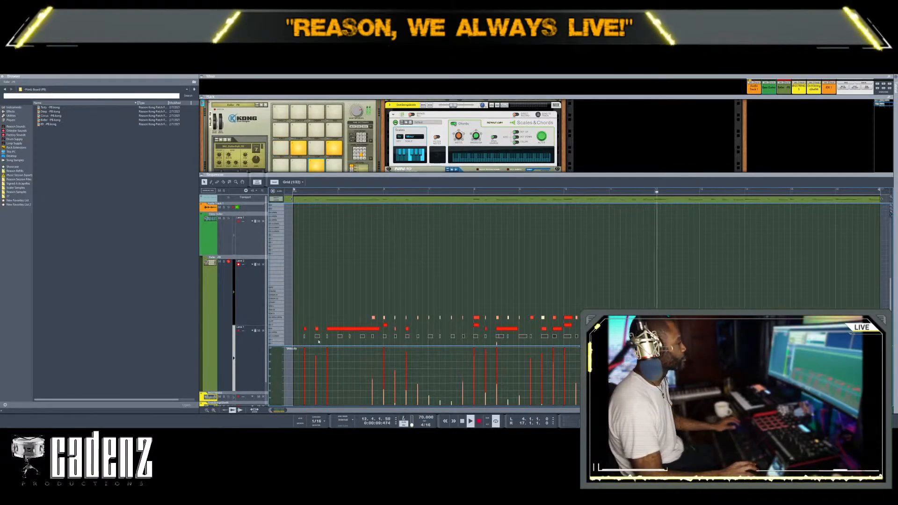
left_click(331, 149)
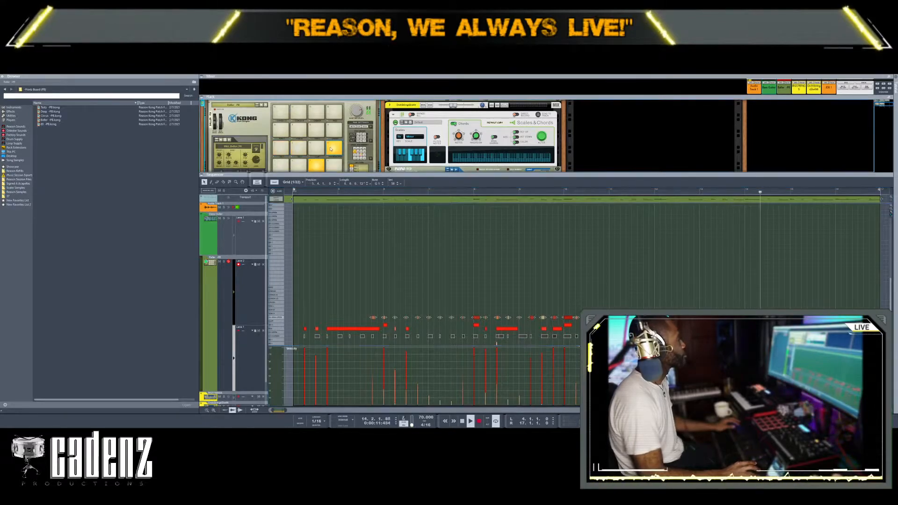
scroll(325, 147, "down", 1)
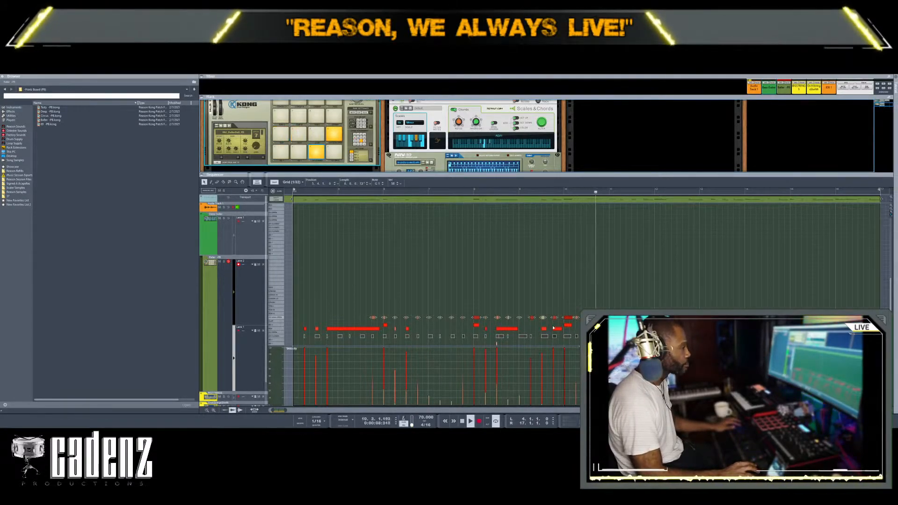
Audition the Kong pattern with the loop starting at bars 7 and 6, and set the loop start to bar 8.
left_click_drag(297, 192, 474, 206)
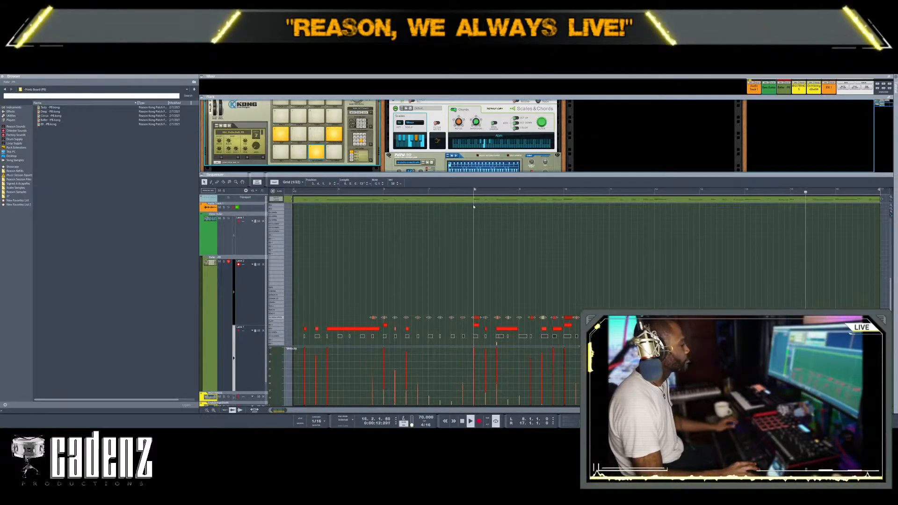
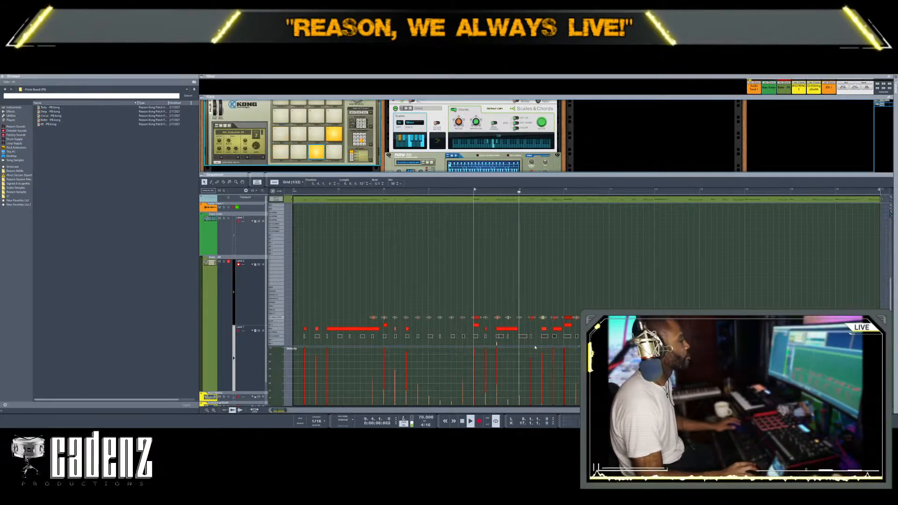
left_click_drag(474, 191, 429, 192)
left_click(382, 192)
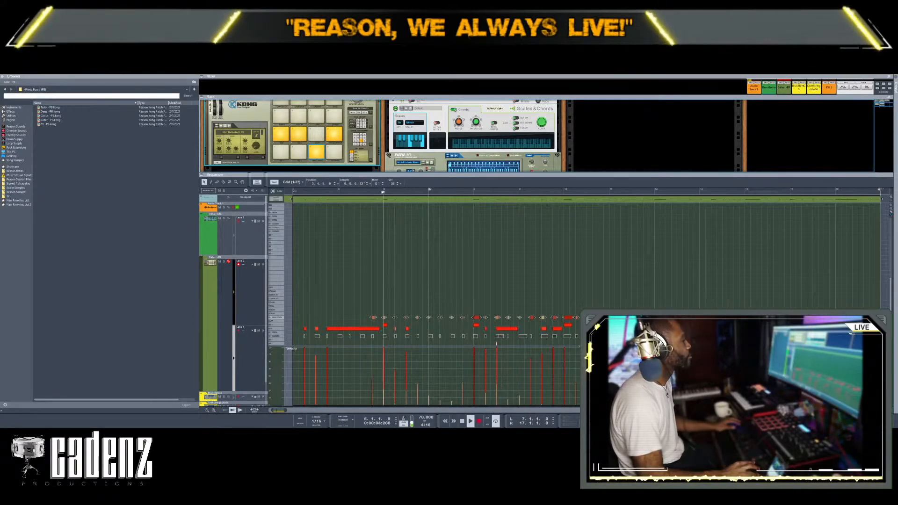
left_click_drag(429, 192, 383, 193)
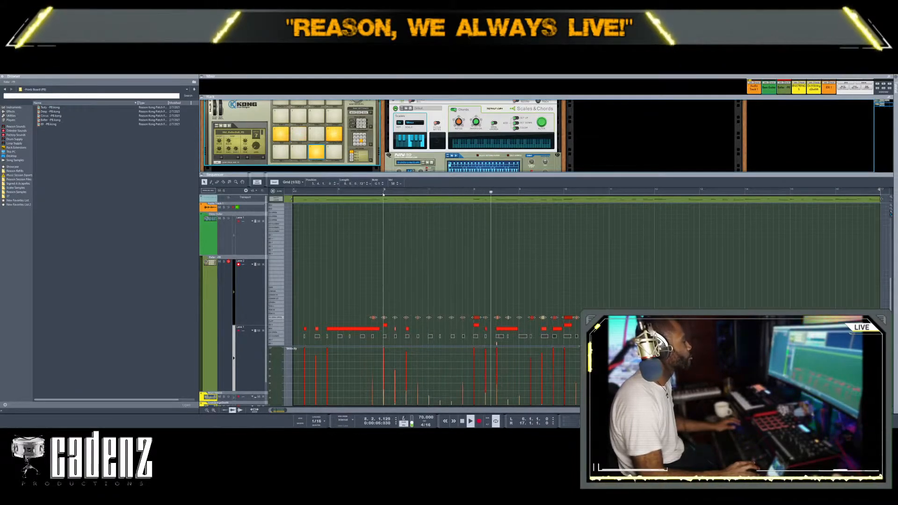
left_click(384, 193)
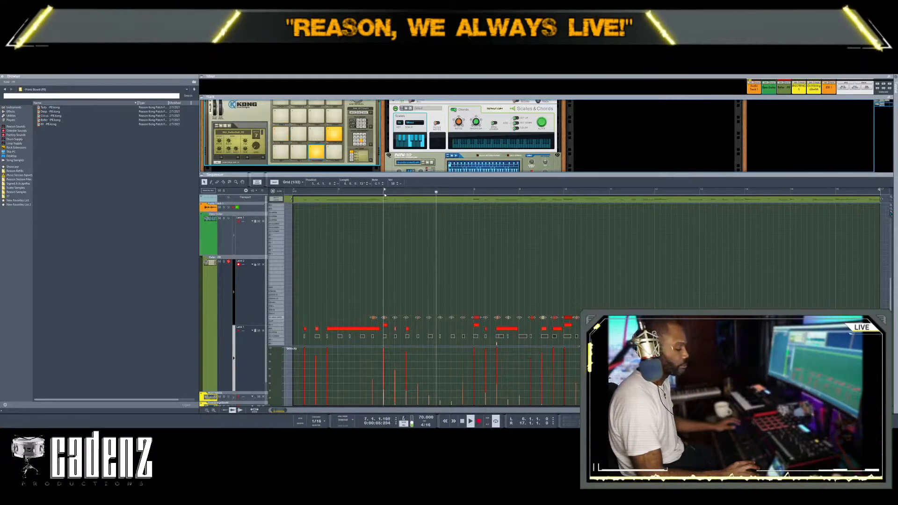
left_click_drag(385, 190, 475, 193)
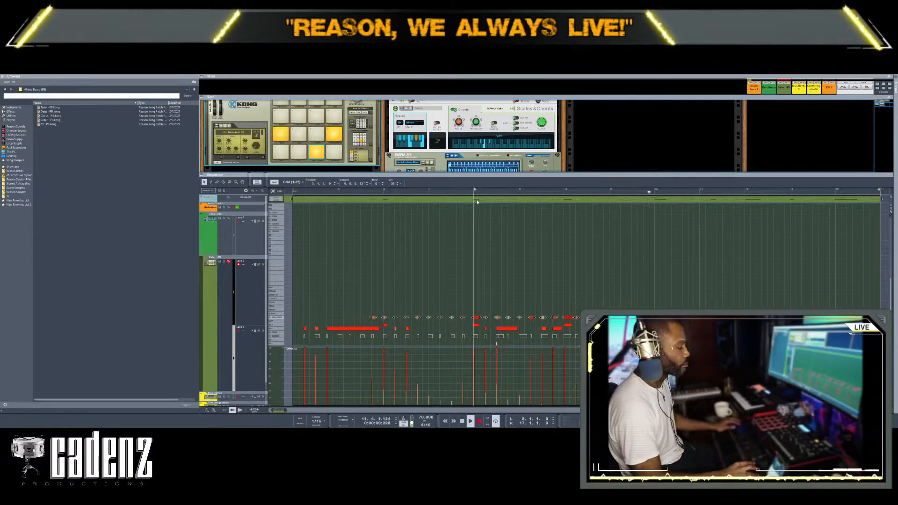
left_click(429, 192)
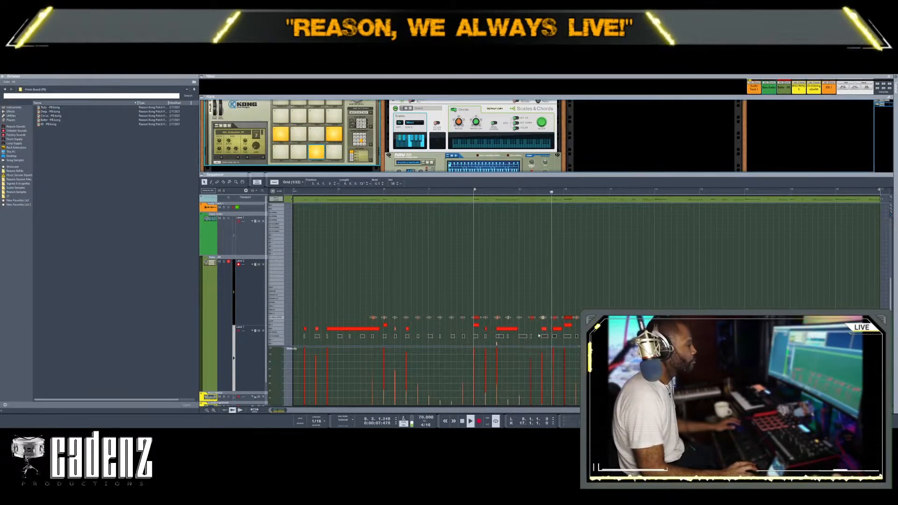
Add a drum note on beat 2 of bar 9, lower its velocity and return to the arrangement.
left_click(524, 330)
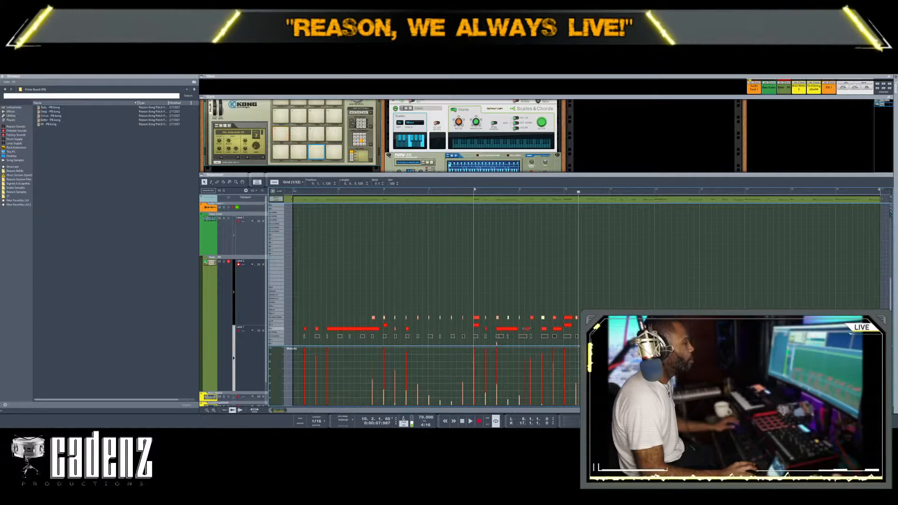
left_click(474, 191)
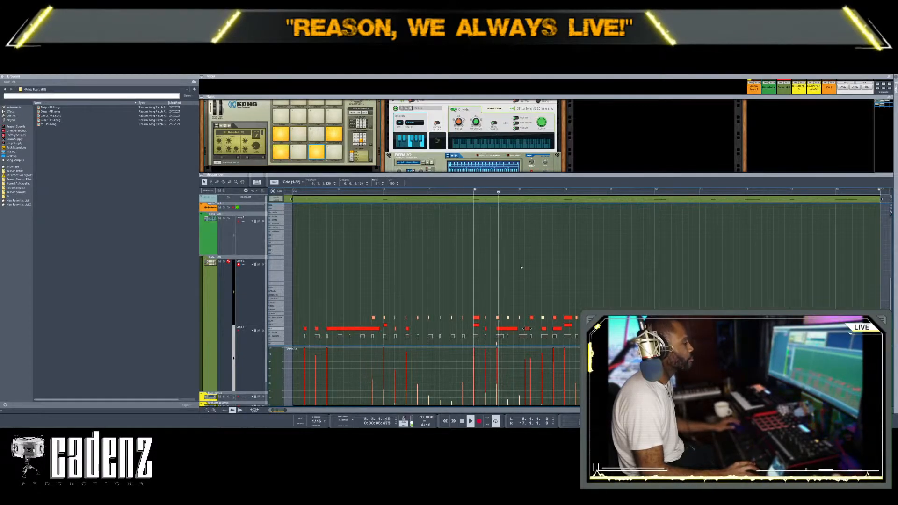
key("space")
left_click_drag(457, 191, 475, 192)
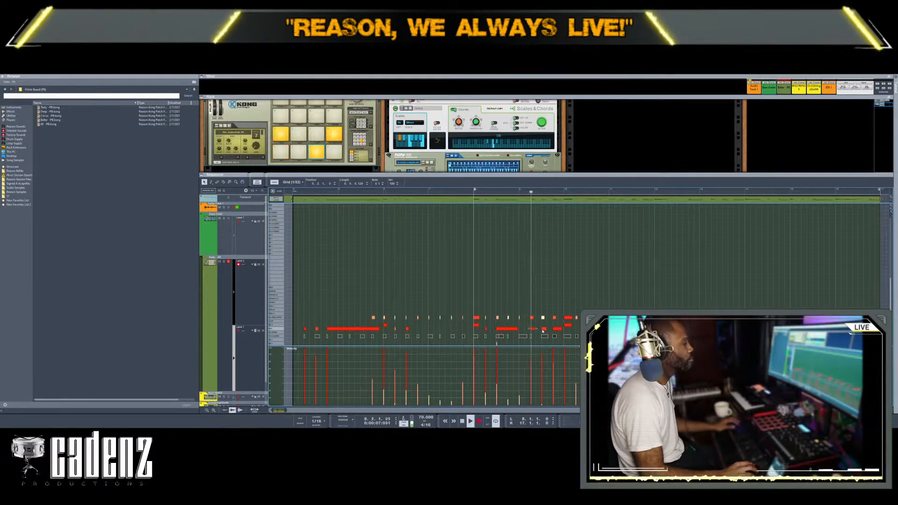
left_click(531, 387, "alt")
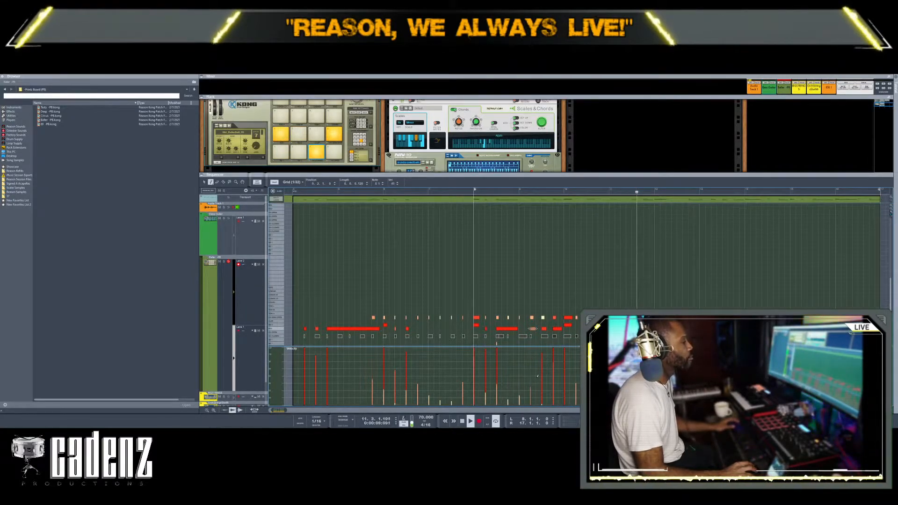
key("q")
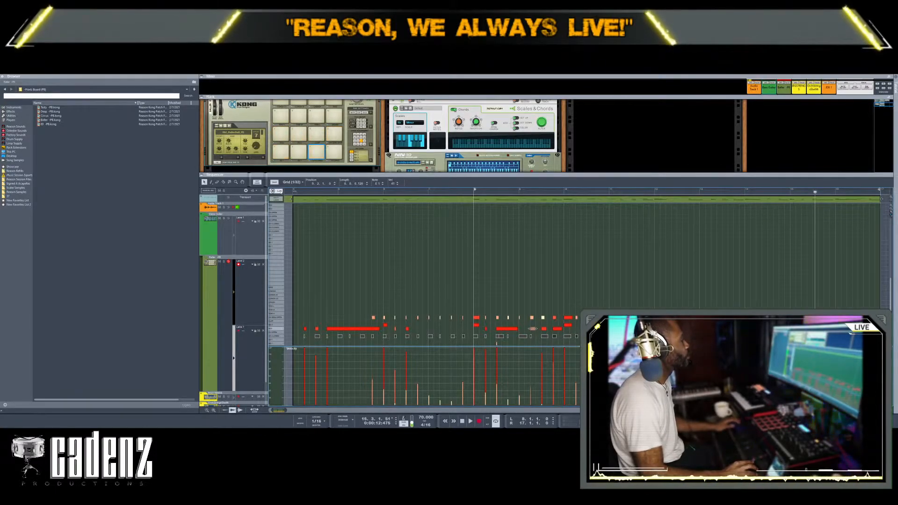
left_click(279, 192)
scroll(420, 275, "down", 5)
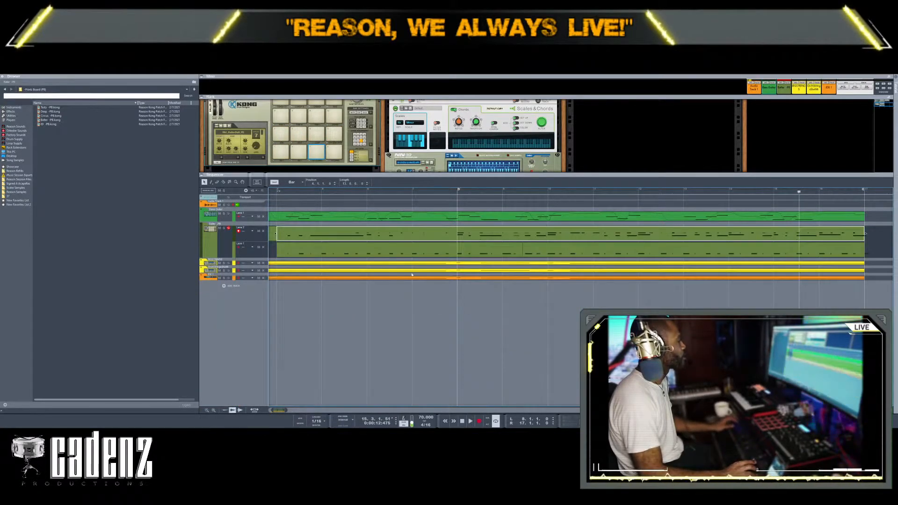
Extract the drum notes of the Kong clip starting at bar 4 so each drum sits on its own lane.
left_click(212, 248)
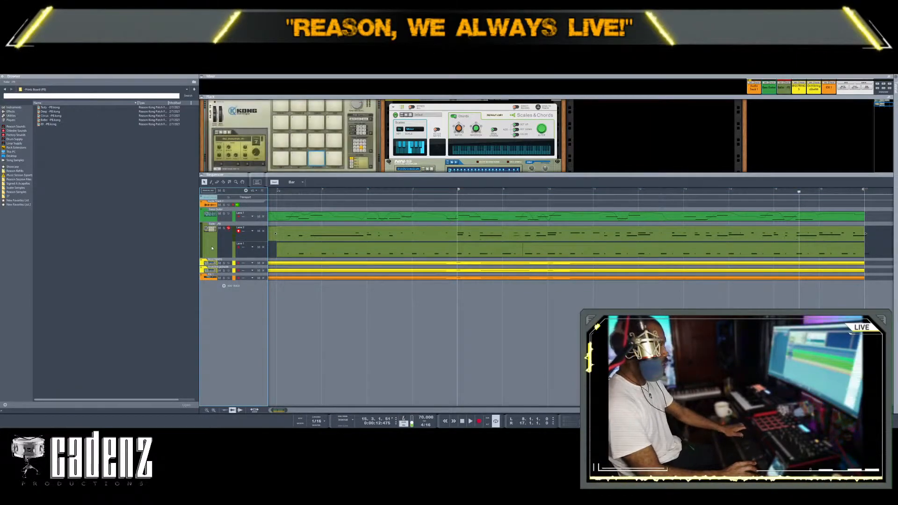
left_click(360, 235)
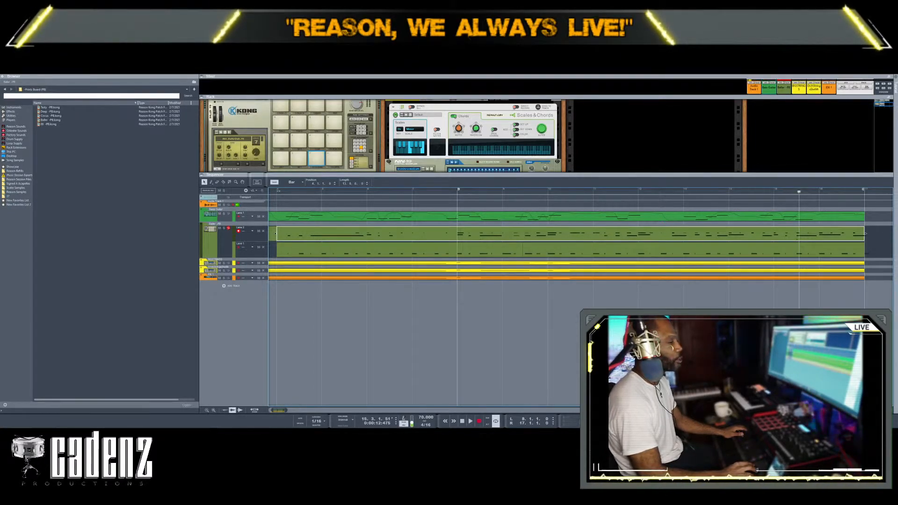
key("ctrl+z")
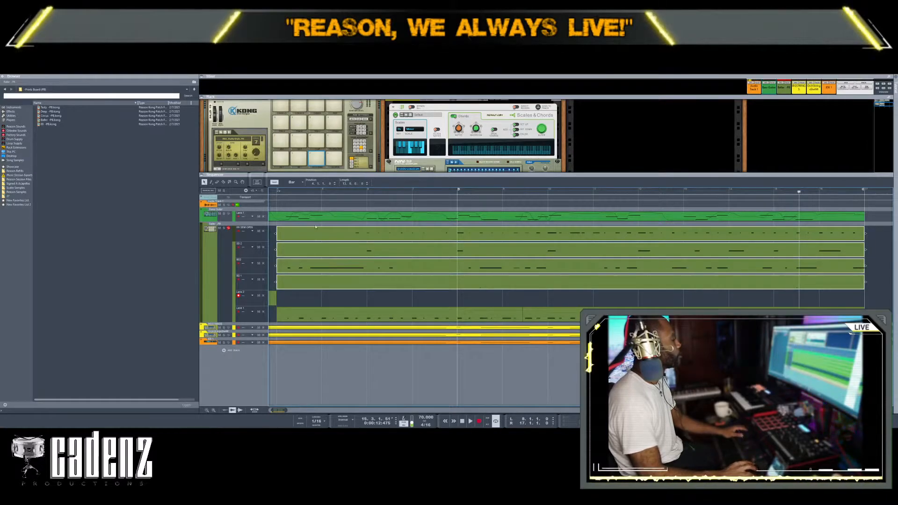
left_click(212, 295)
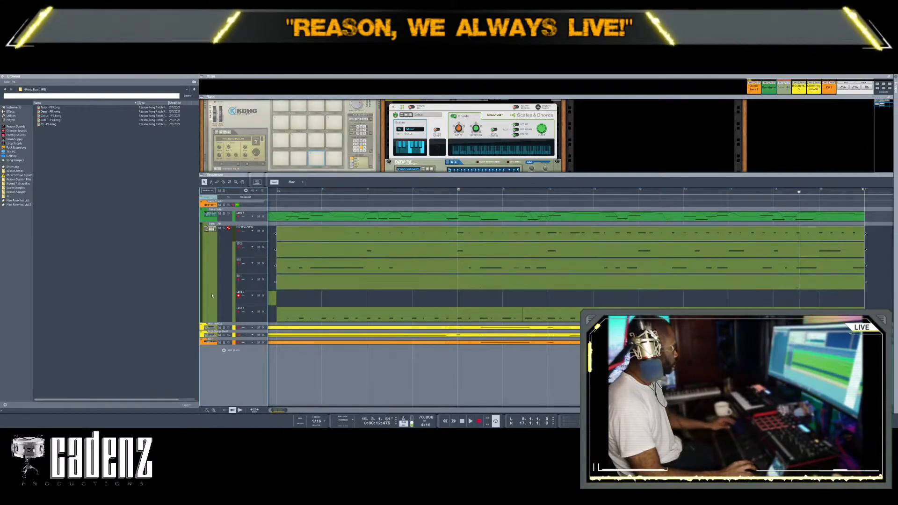
Add a second Kong track from the Kong patch in the browser and move the clip of the topmost extracted lane onto it.
left_click_drag(50, 120, 244, 327)
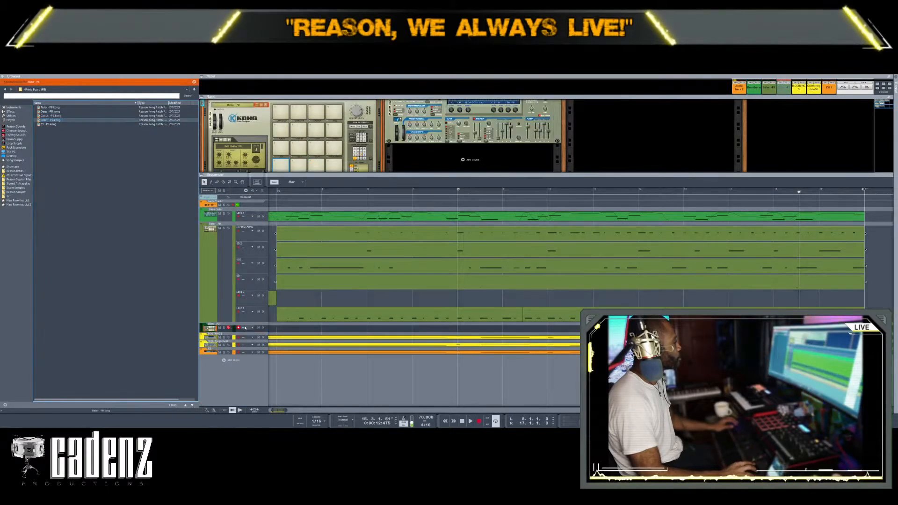
left_click(340, 238)
left_click(214, 326)
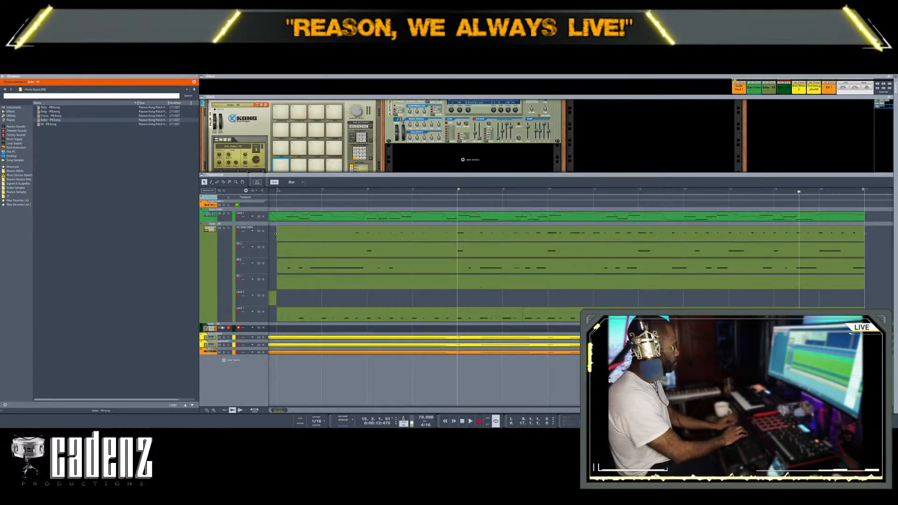
left_click(356, 238)
key("ctrl+x")
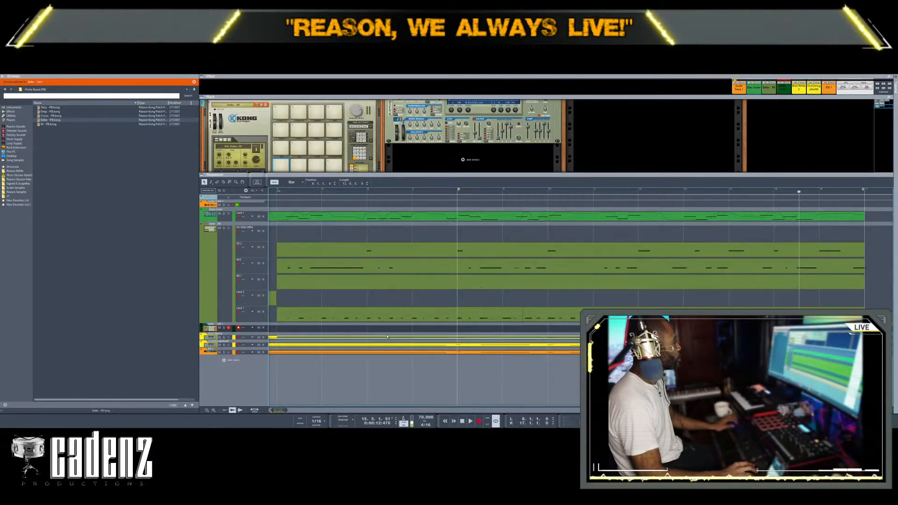
key("ctrl+v")
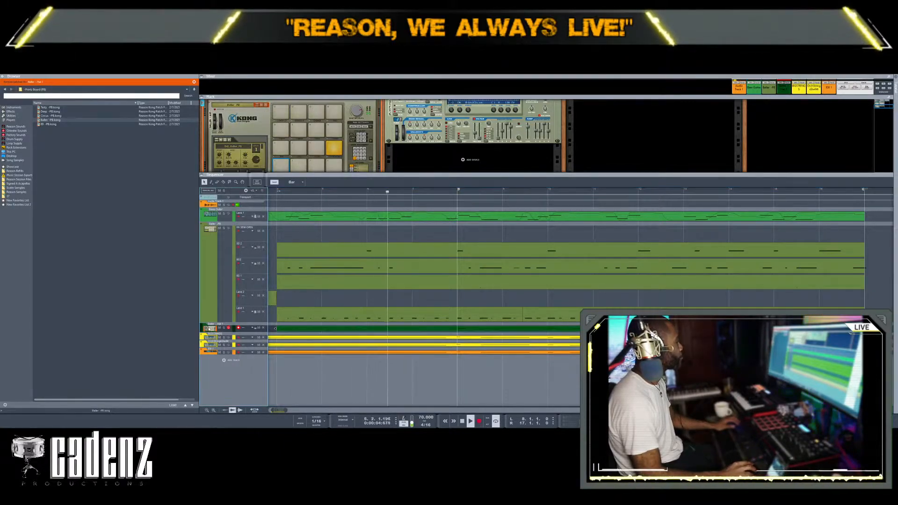
Check the triggered pad on the second Kong during playback and mute its note lane.
left_click(336, 154)
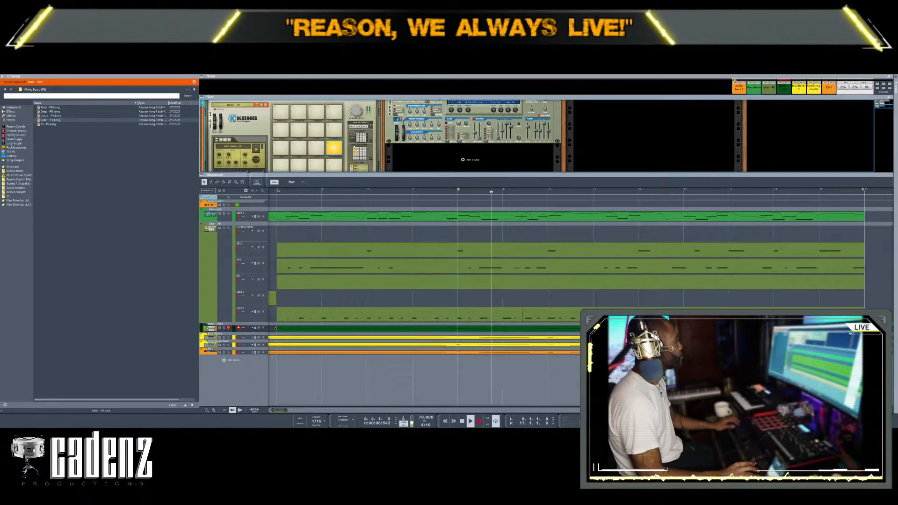
scroll(354, 149, "down", 1)
left_click(315, 156)
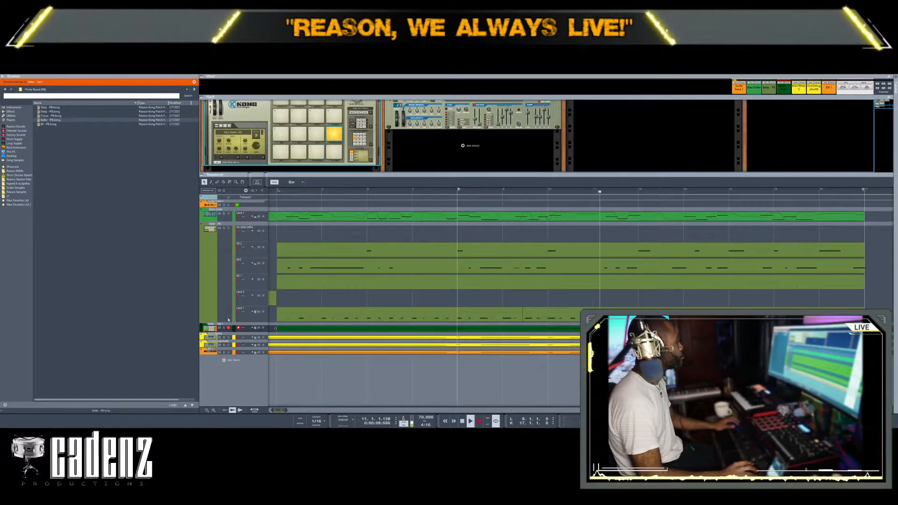
left_click(269, 330)
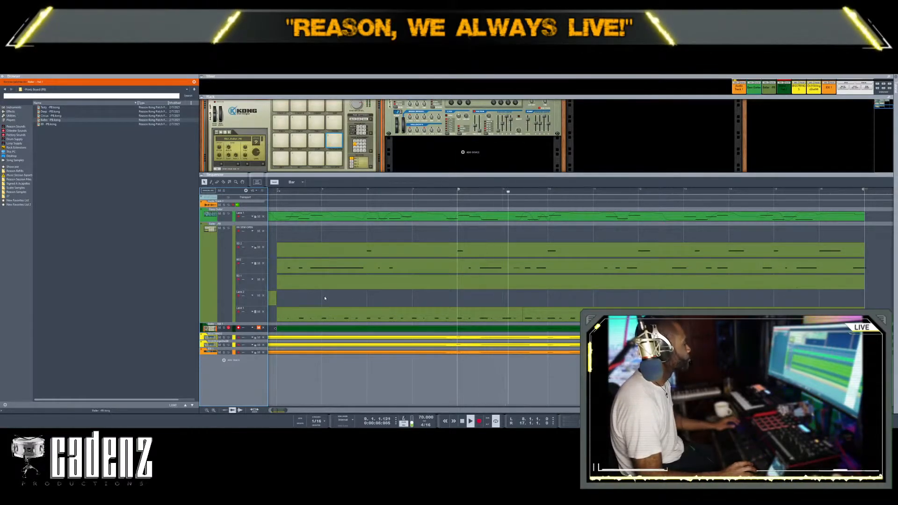
Move the Lane 1 drum part from the original Kong track to the second Kong track and mute it there.
left_click(231, 292)
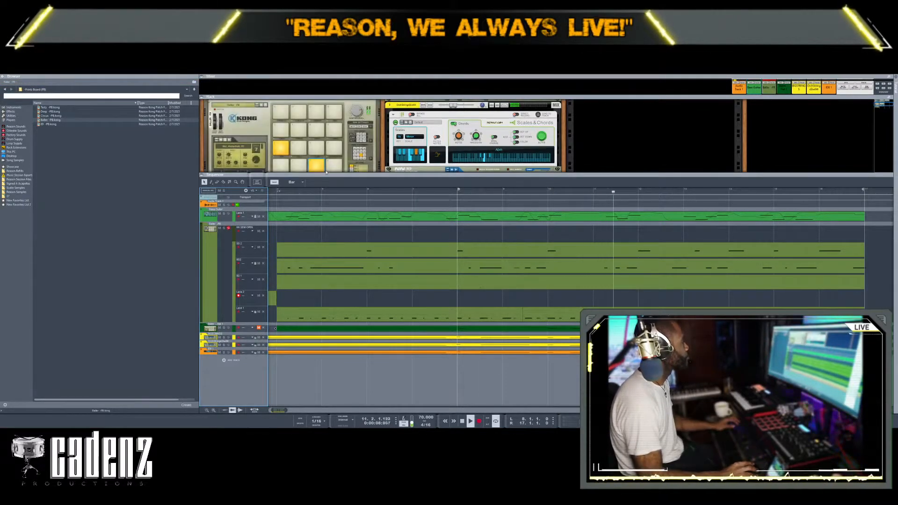
left_click(258, 161)
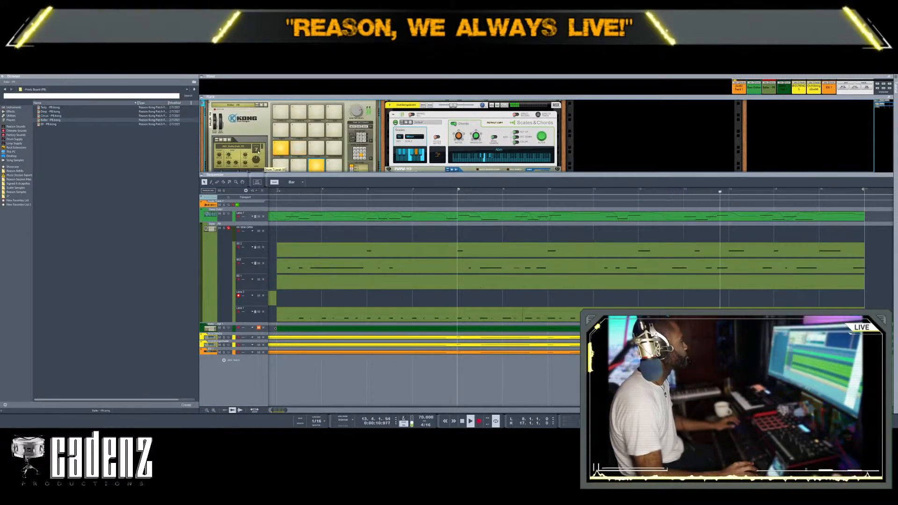
left_click(223, 328)
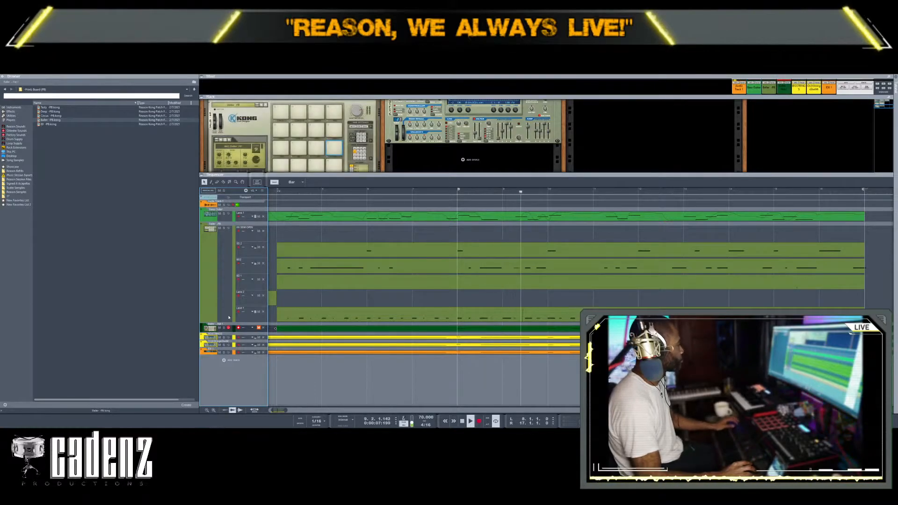
left_click_drag(233, 320, 235, 331)
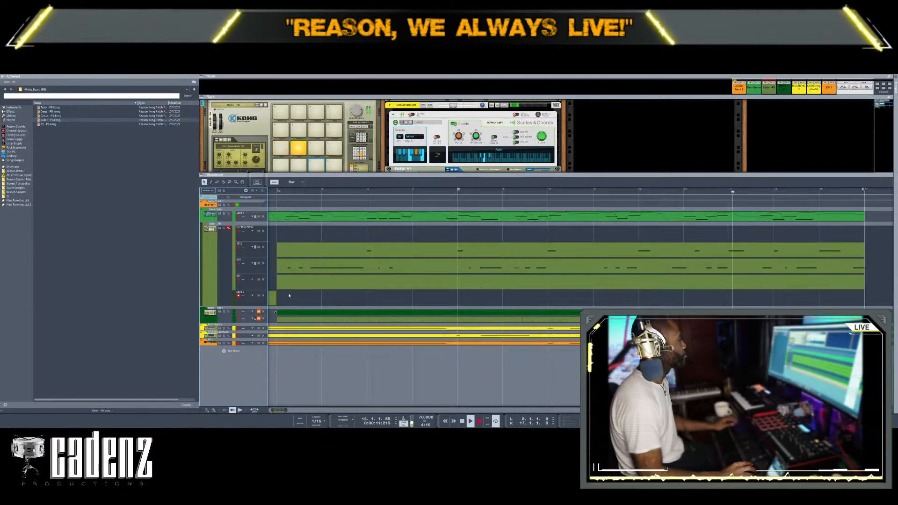
Select the clips on the second and third extracted drum lanes in turn during playback and unmute the second Kong's first lane.
left_click_drag(347, 246, 606, 266)
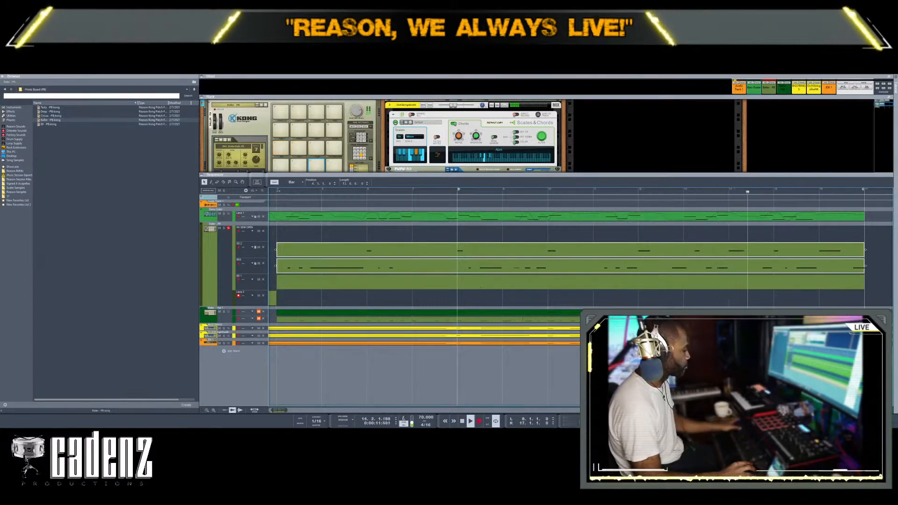
left_click(529, 255)
left_click(528, 266)
left_click(535, 255)
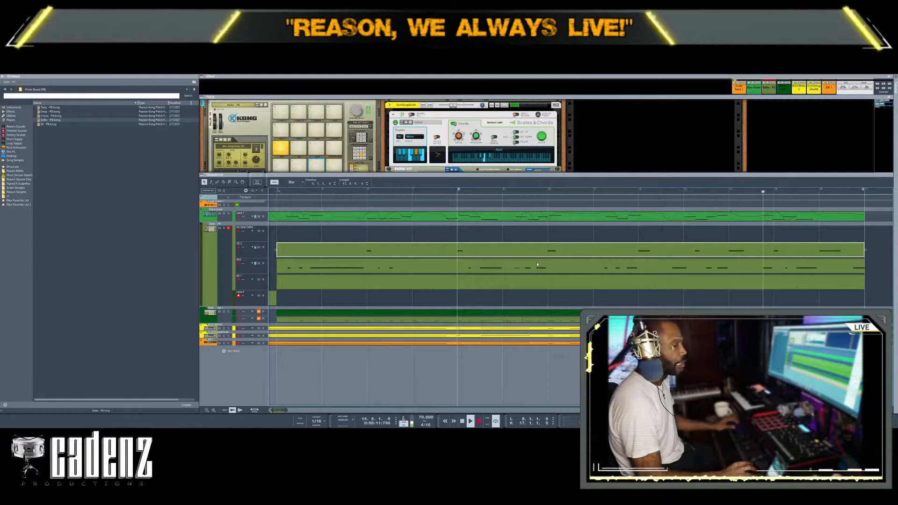
left_click(533, 272)
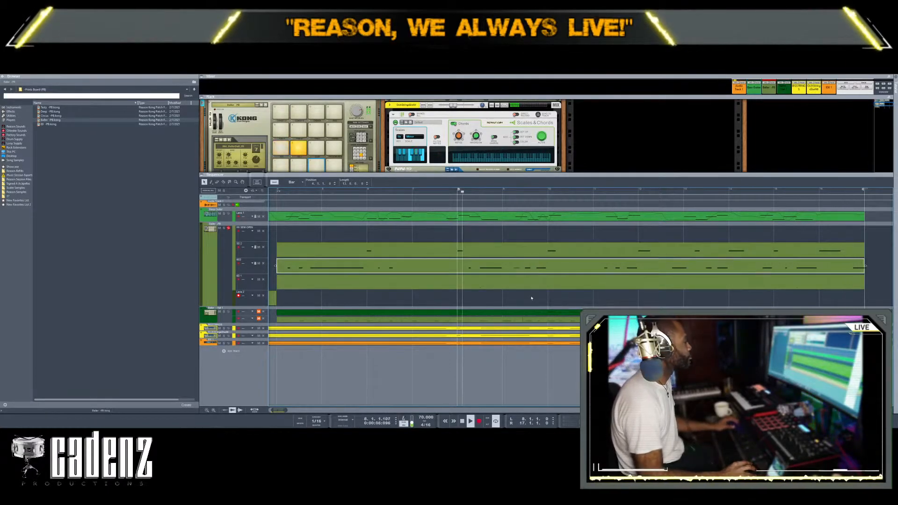
left_click(258, 312)
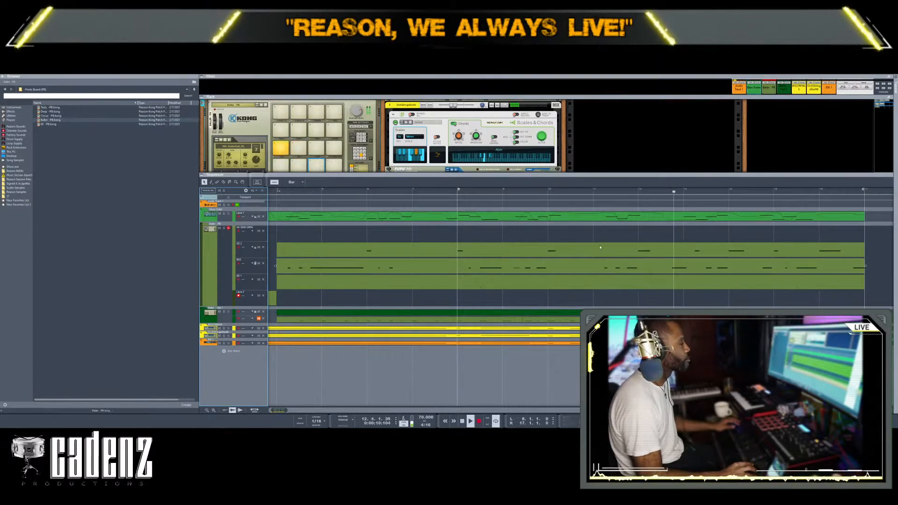
Open the third extracted lane's clip for note editing, maximize the sequencer and shrink the velocity lane during playback.
double_click(600, 264)
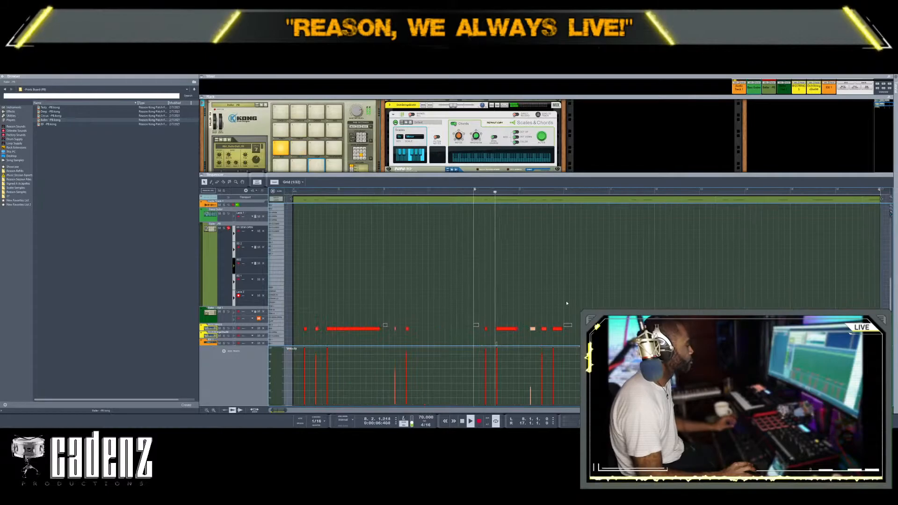
key("F7")
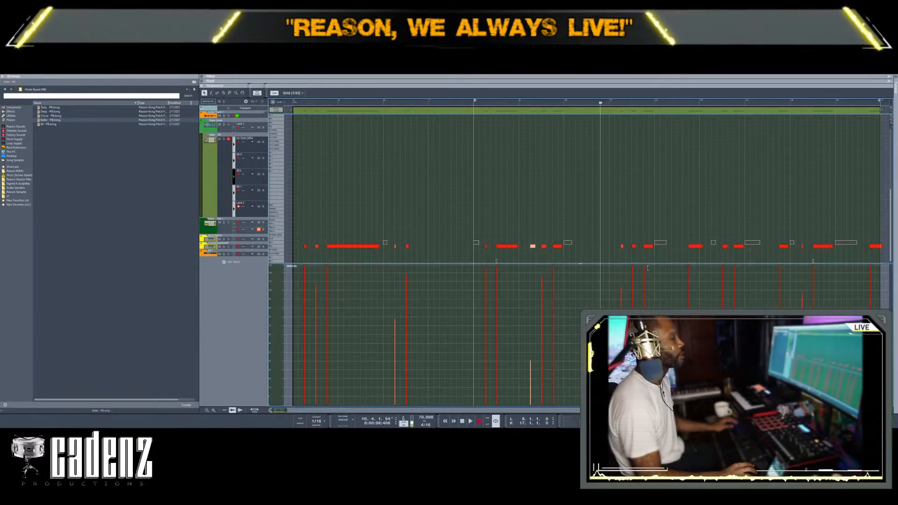
left_click_drag(644, 265, 644, 344)
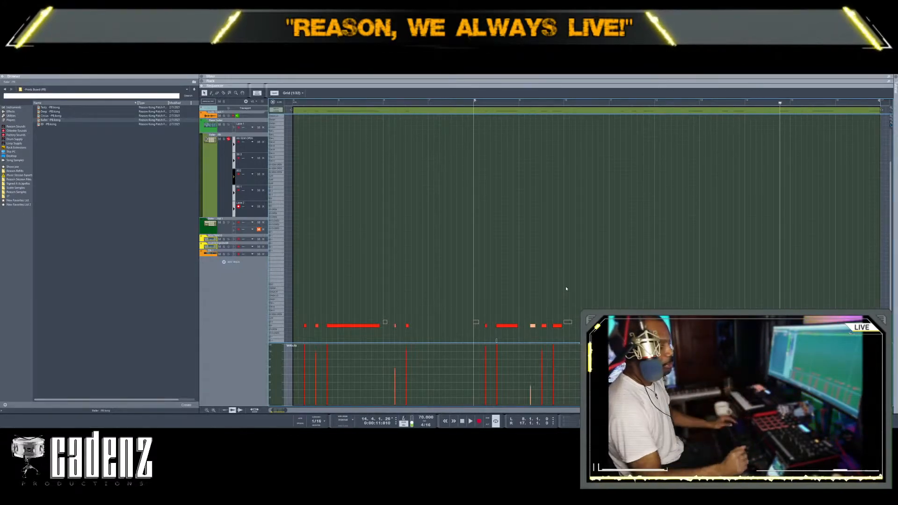
key("space")
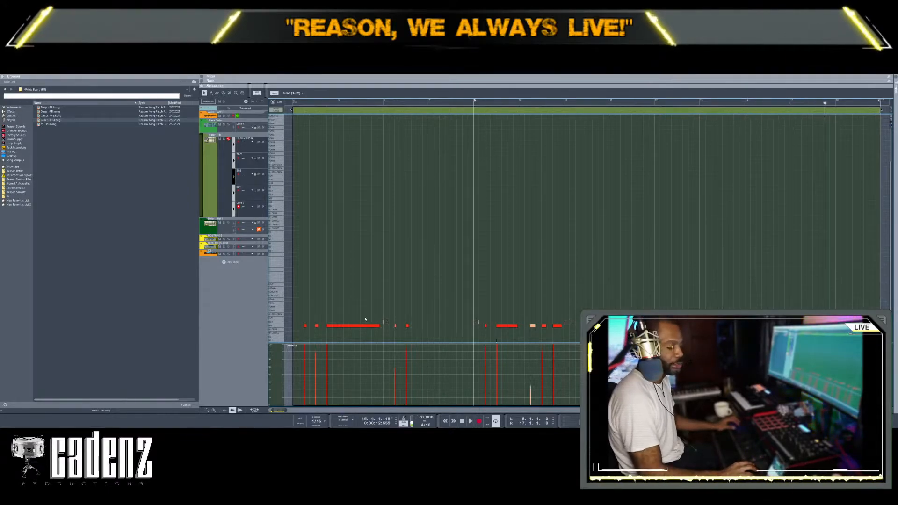
Split the drum clip at bar 8 and open the section starting there for note editing.
key("w")
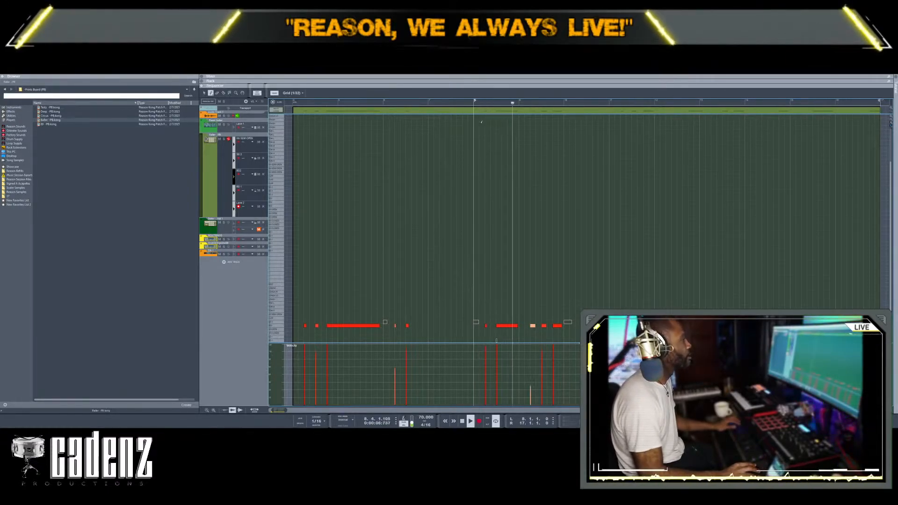
key("r")
left_click(476, 111)
key("q")
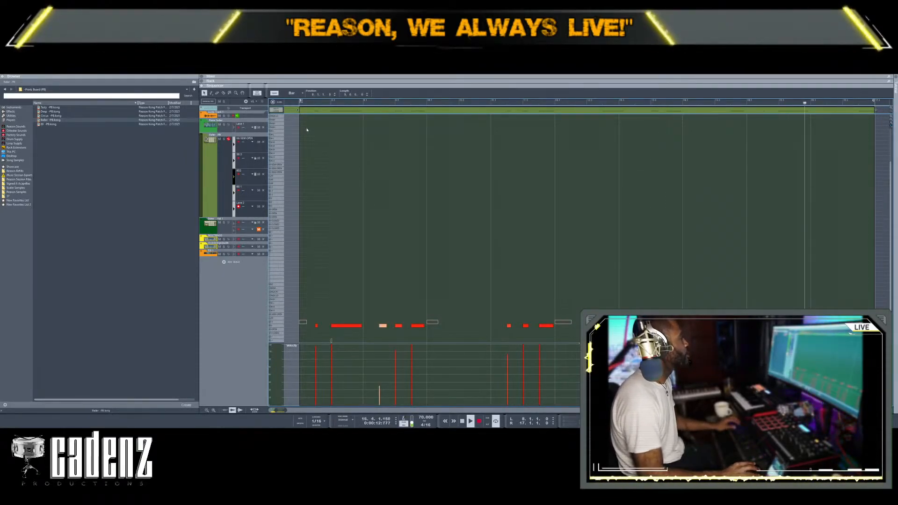
left_click(336, 236)
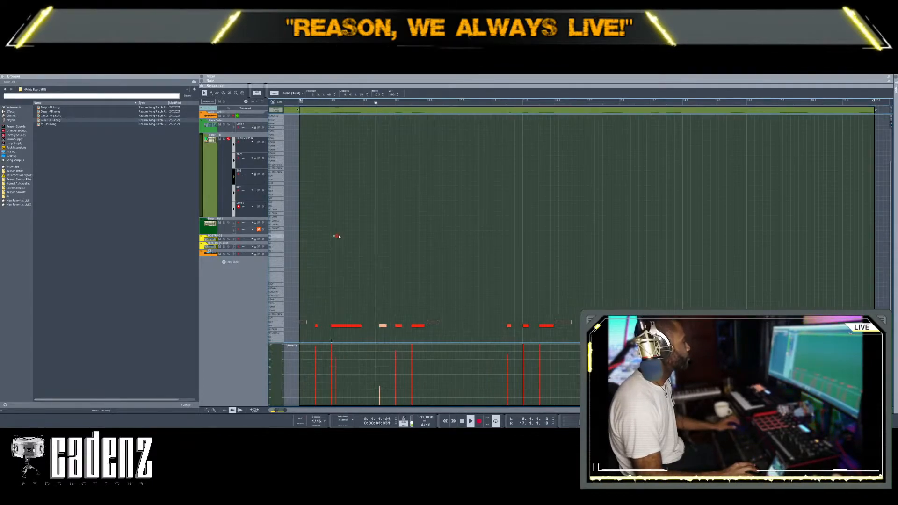
key("ctrl+z")
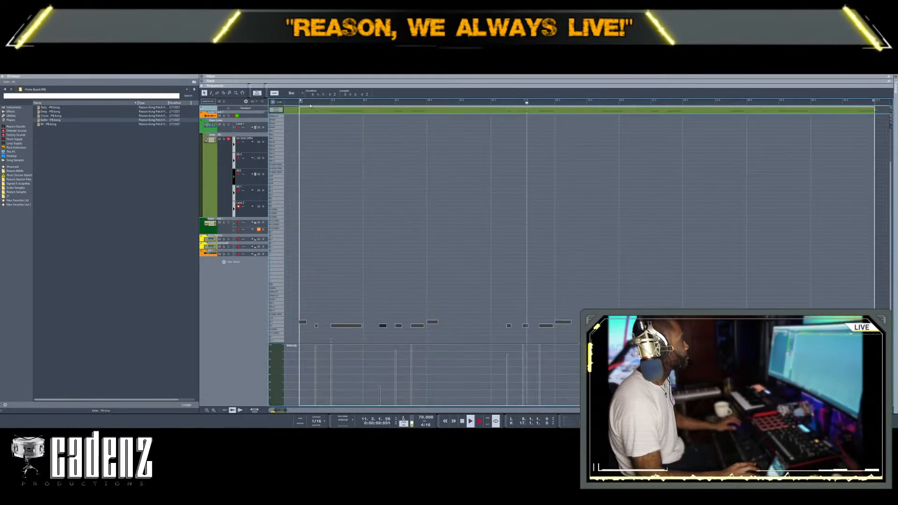
left_click(320, 108)
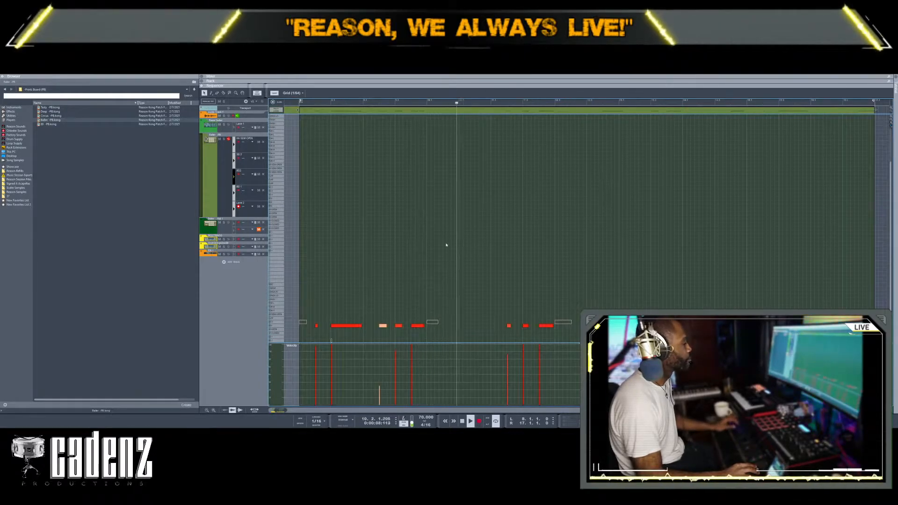
Raise the velocity of the soft drum note on beat 2 of bar 9 and audition the pattern.
key("space")
key("space")
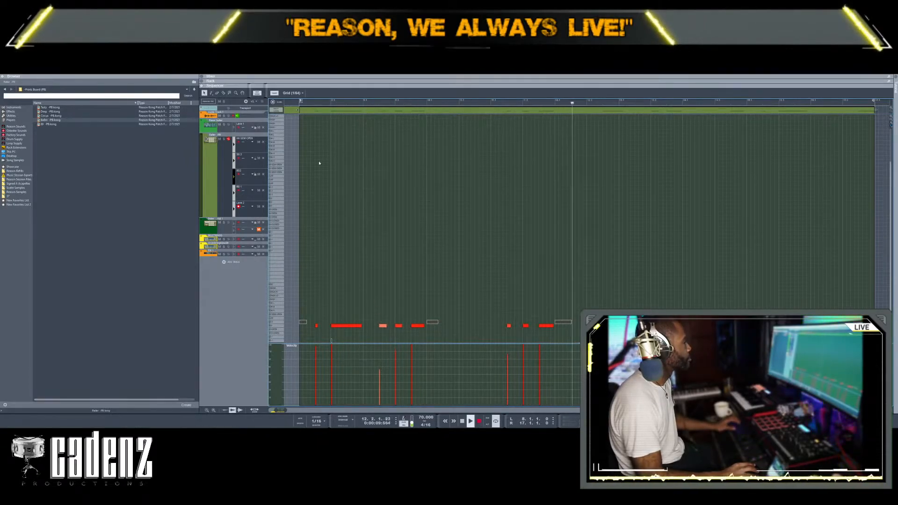
key("space")
key("space")
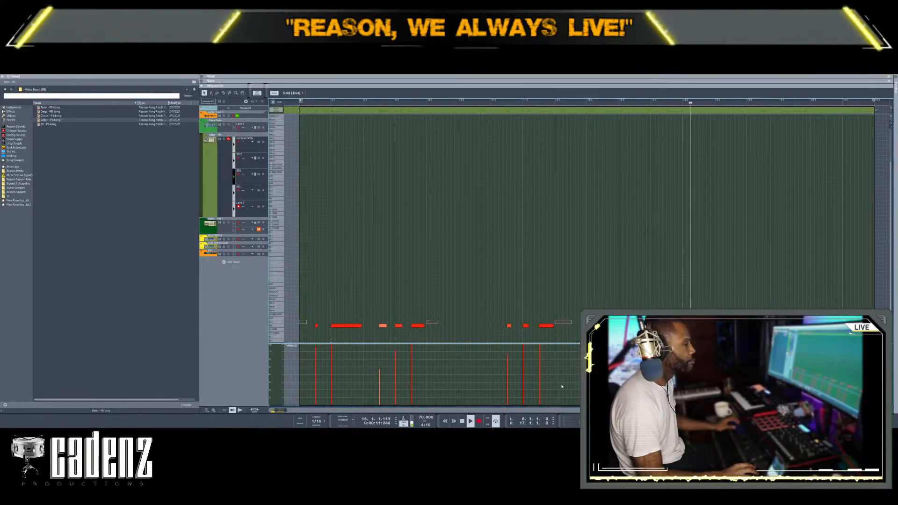
Move the playback position around bar 12 several times and audition the drum pattern from there.
key("space")
left_click(579, 104)
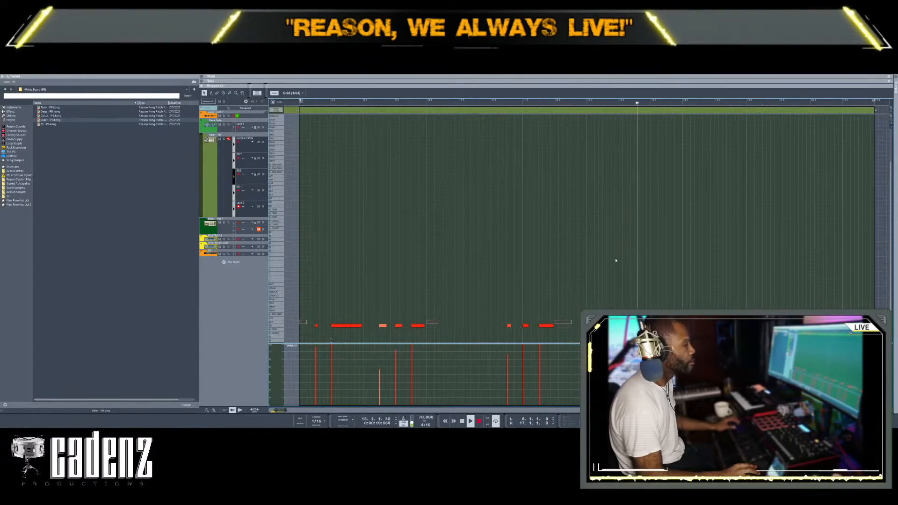
left_click(586, 102)
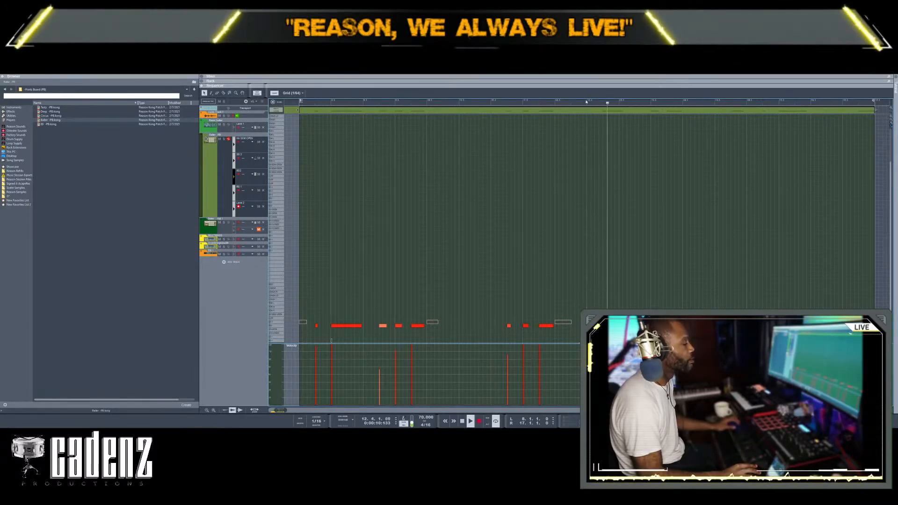
left_click(591, 102)
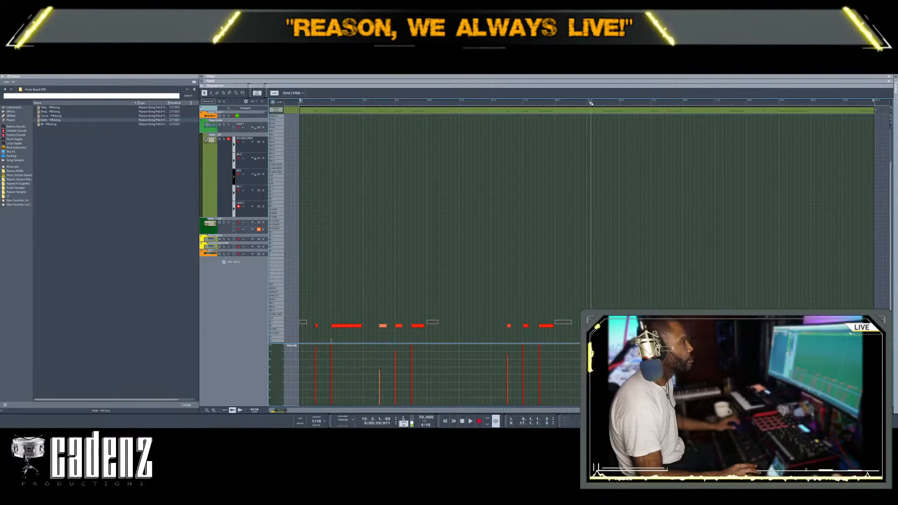
left_click(551, 103)
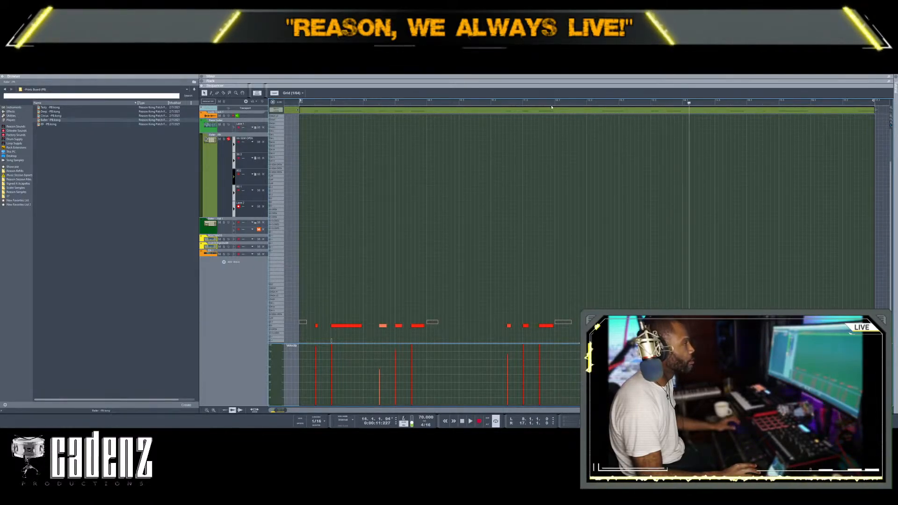
key("space")
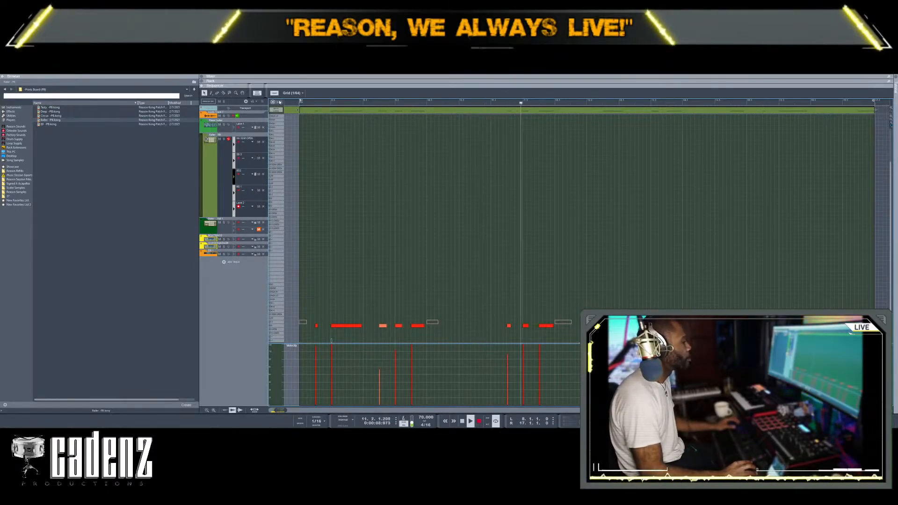
Lower the bar 10 note from the second drum lane to the neighbouring pitch and transfer it into the third lane's clip.
left_click(434, 322)
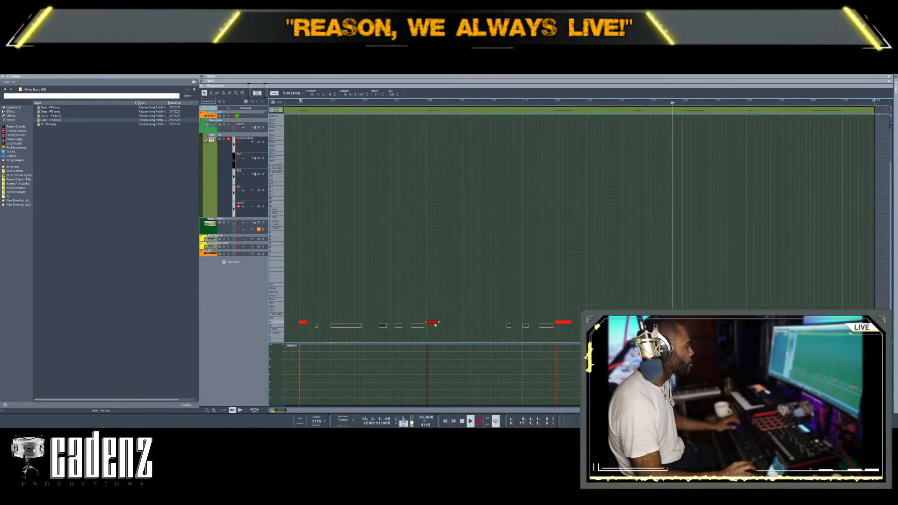
left_click_drag(433, 322, 432, 325)
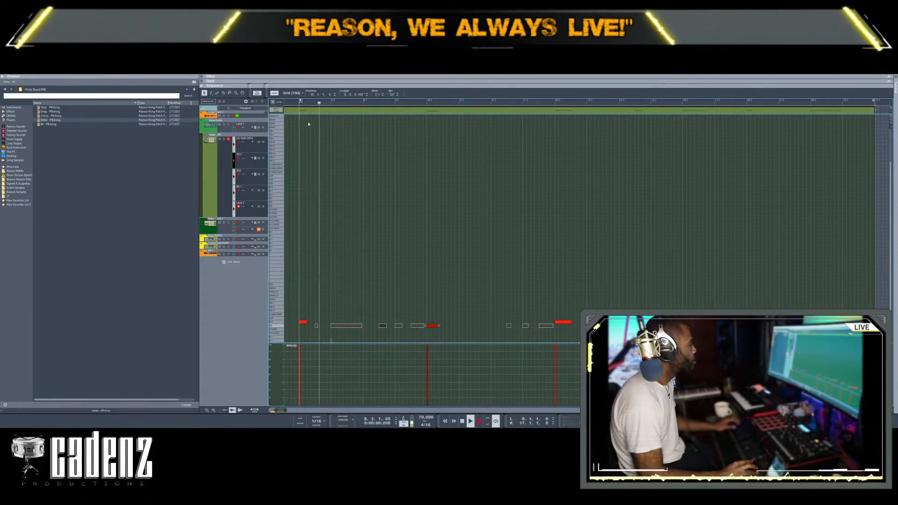
left_click(418, 326)
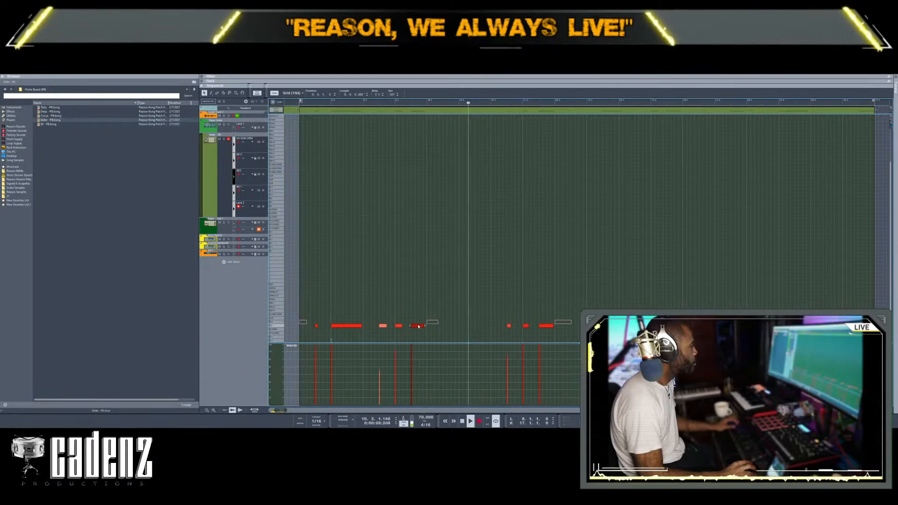
left_click(424, 326)
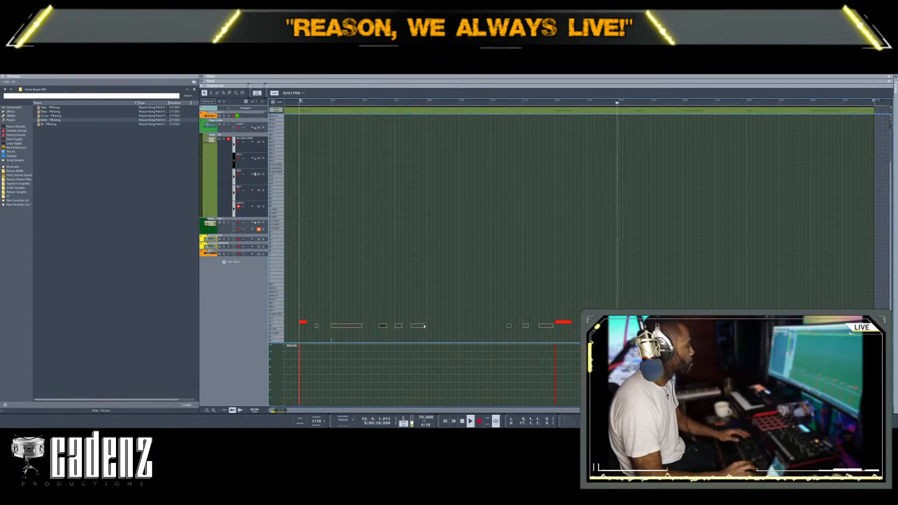
left_click(421, 326)
left_click_drag(422, 326, 437, 327)
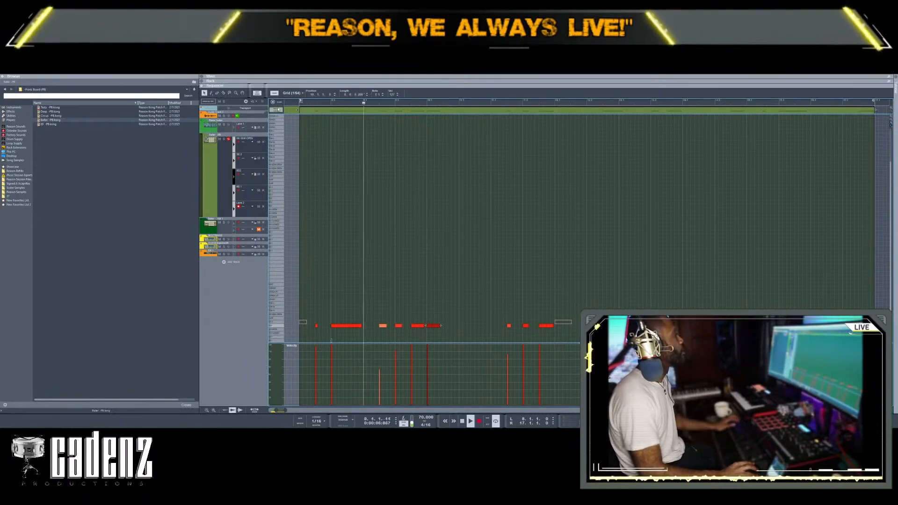
Leave note editing, unmute the lower lane of the second Kong track and show the rack above the sequencer again.
key("Tab")
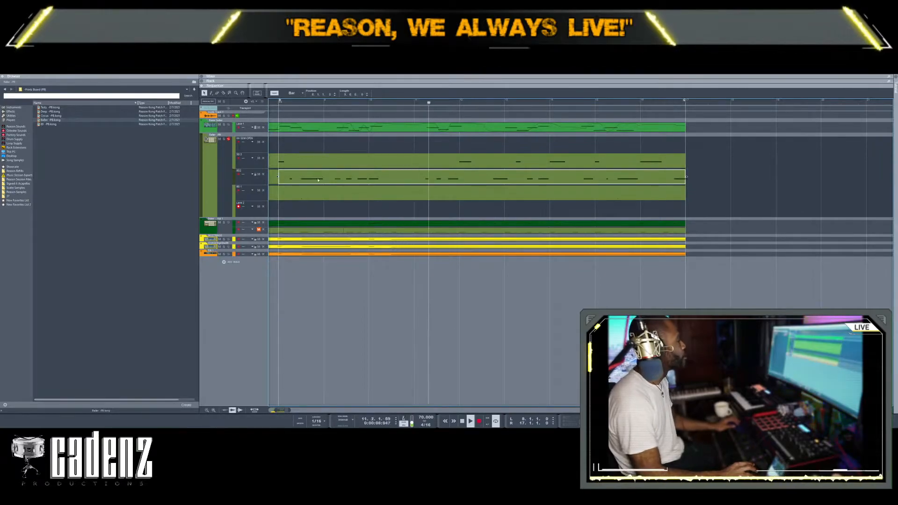
left_click(259, 230)
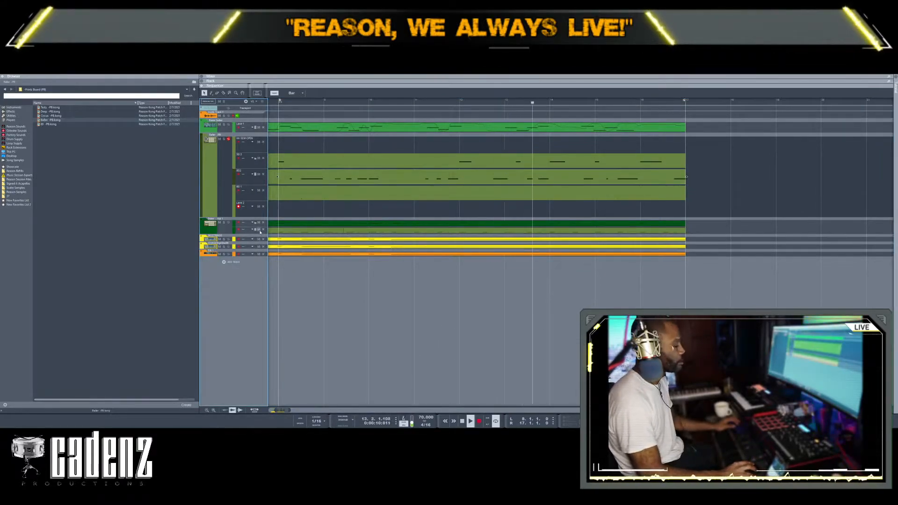
scroll(417, 249, "up", 3)
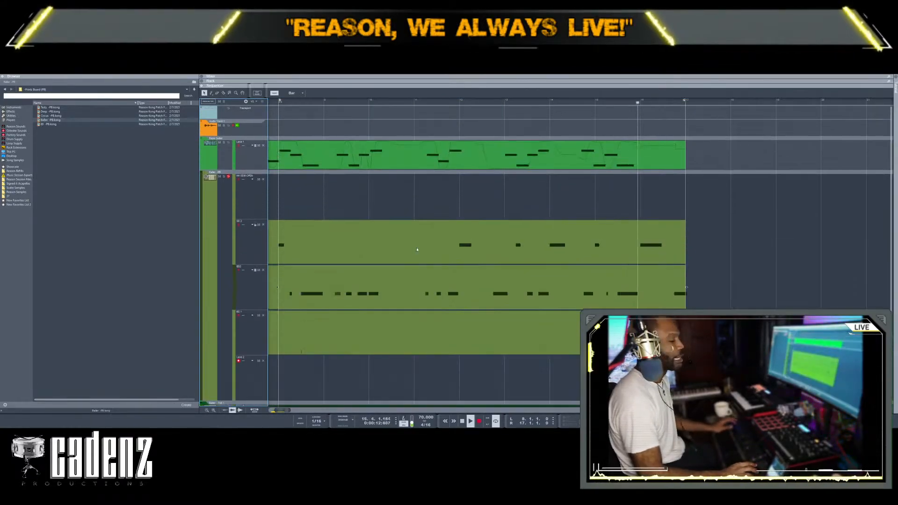
scroll(417, 250, "down", 4)
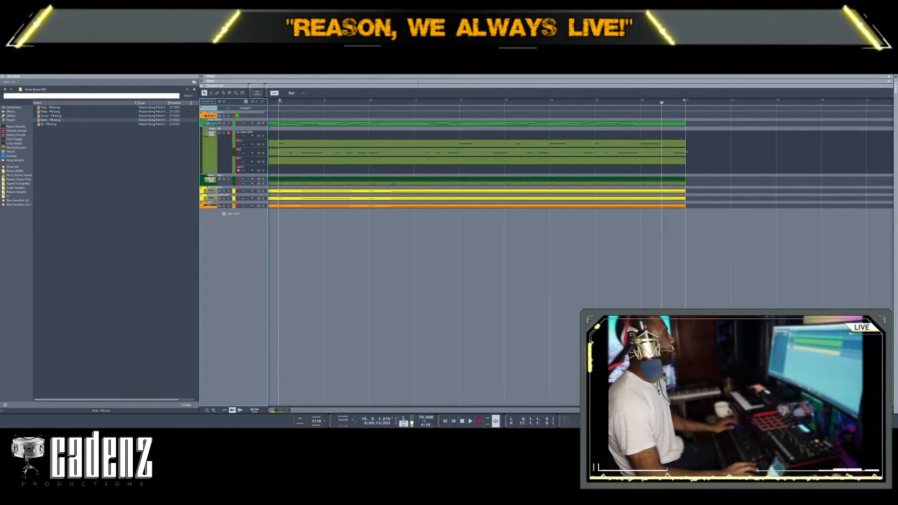
left_click(417, 83)
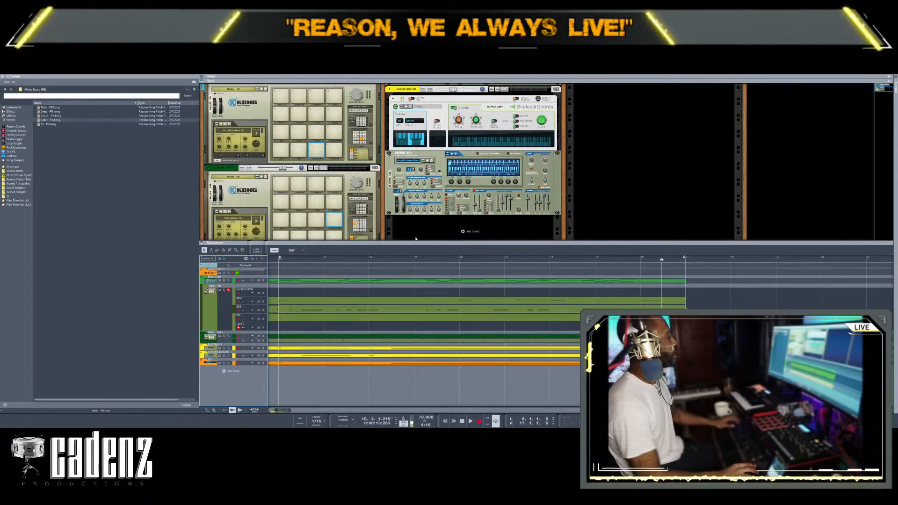
Audition the song from the start, mute the bottom orange track's lane and select the lower yellow track.
key("KP_0")
key("KP_0")
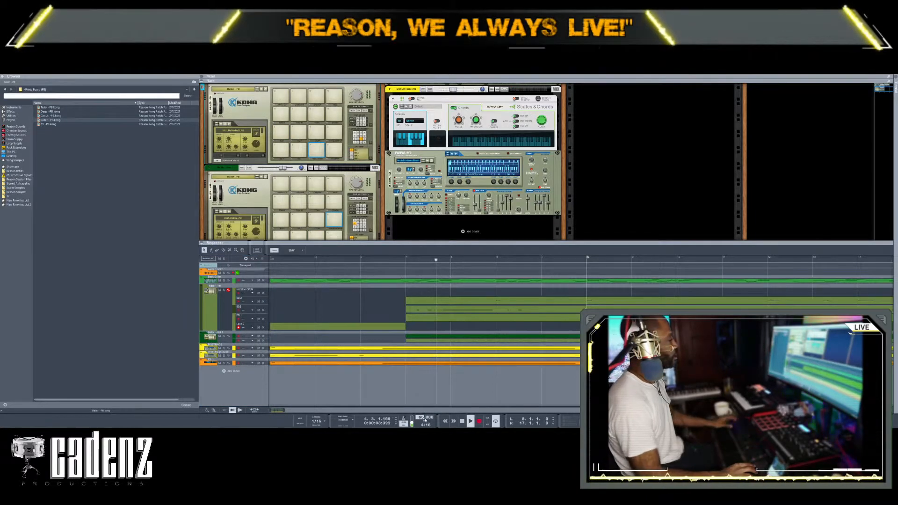
key("space")
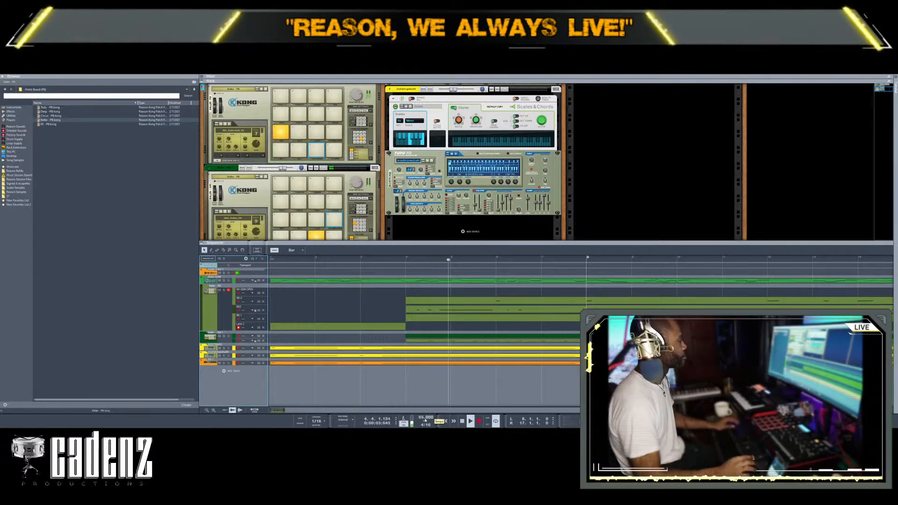
scroll(378, 309, "down", 3)
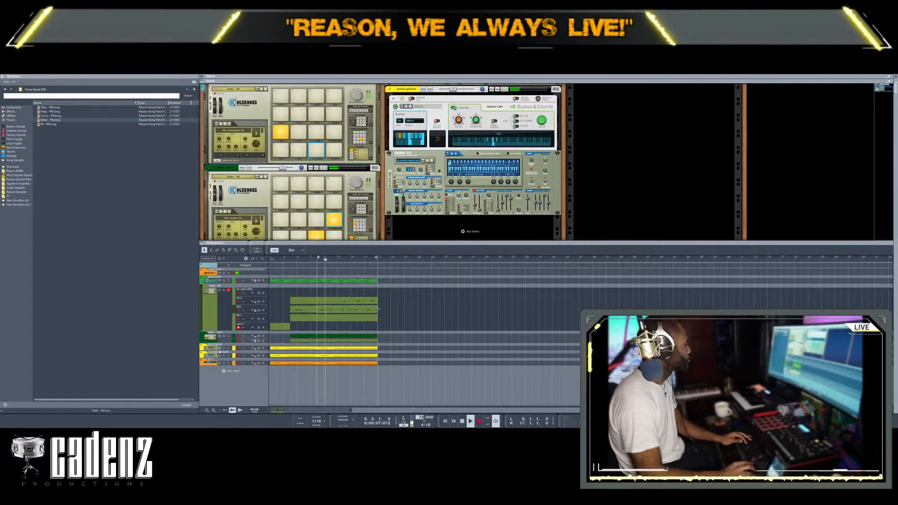
left_click(258, 363)
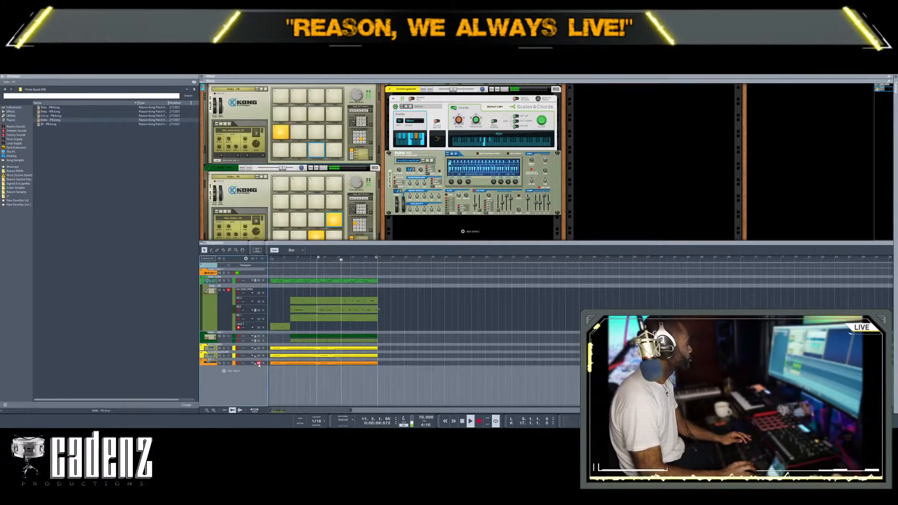
left_click(208, 355)
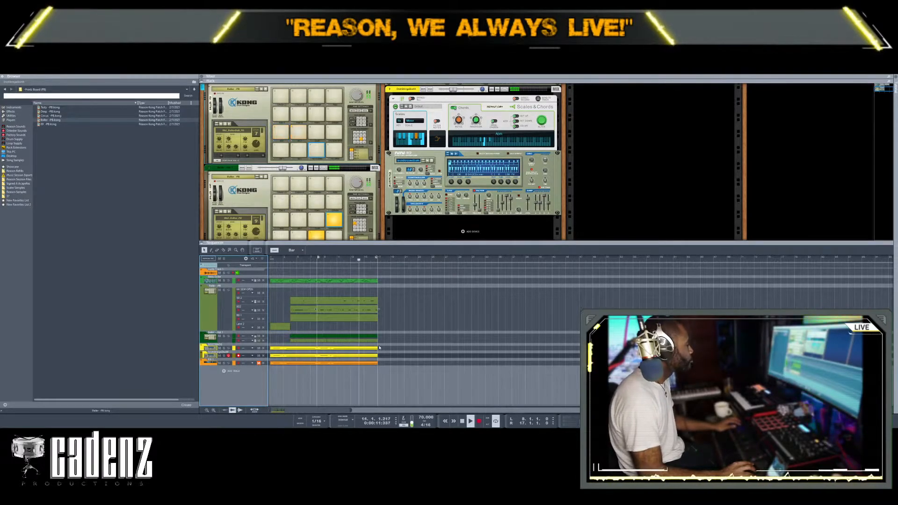
Split the clips on all tracks at bar 12 and set the loop start to bar 10.
left_click_drag(404, 365, 343, 275)
key("q")
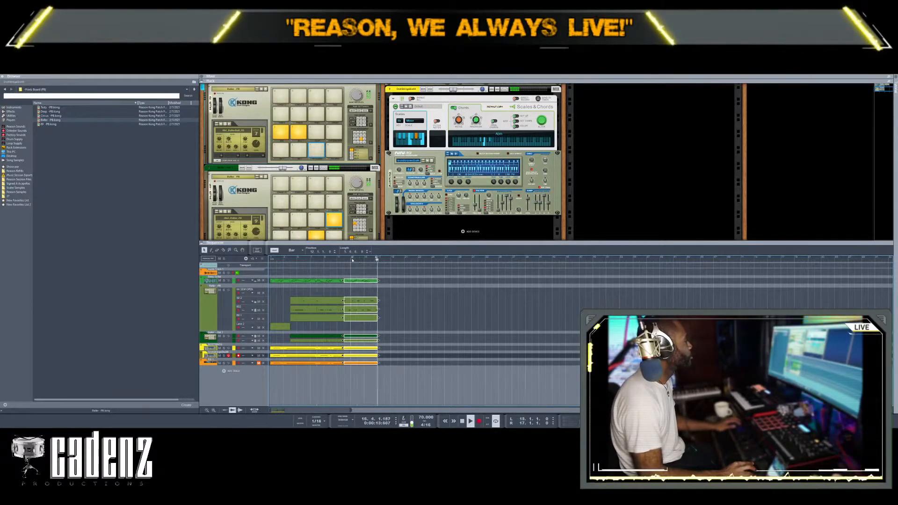
left_click_drag(318, 259, 345, 259)
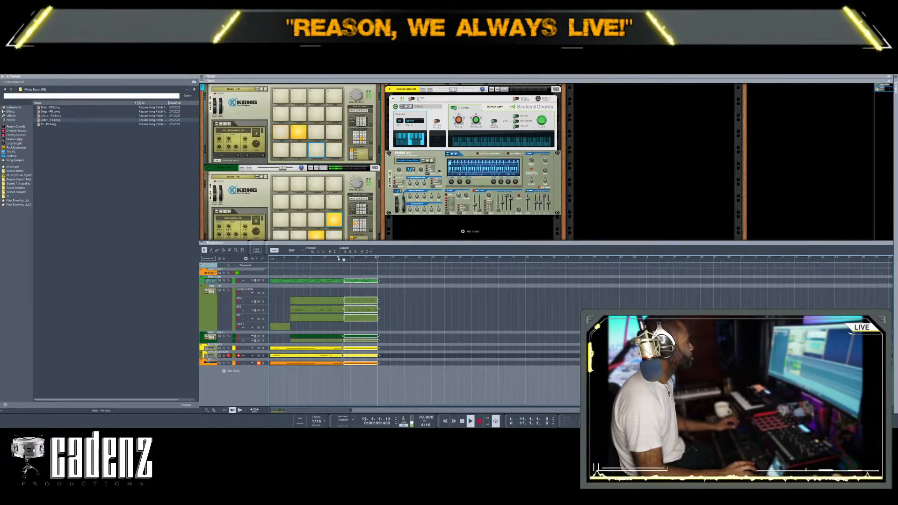
left_click(331, 258)
left_click(326, 260)
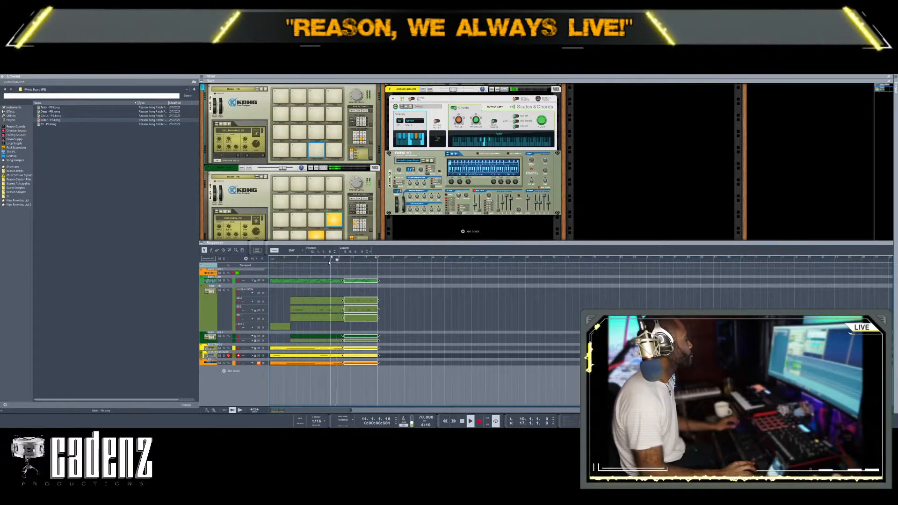
left_click(330, 260)
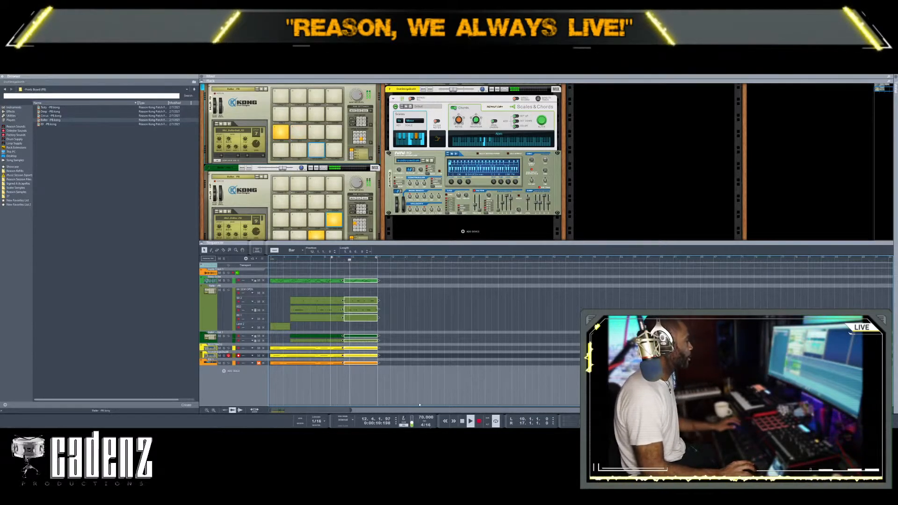
Delete the first Kong track's clips from bar 10 onward and mute both lanes of the second Kong track.
left_click_drag(344, 280, 336, 276)
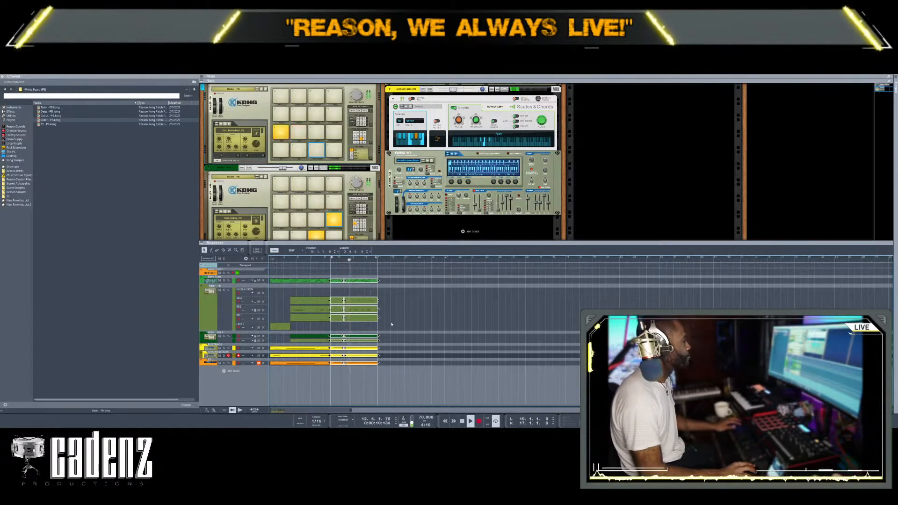
left_click_drag(391, 324, 340, 297)
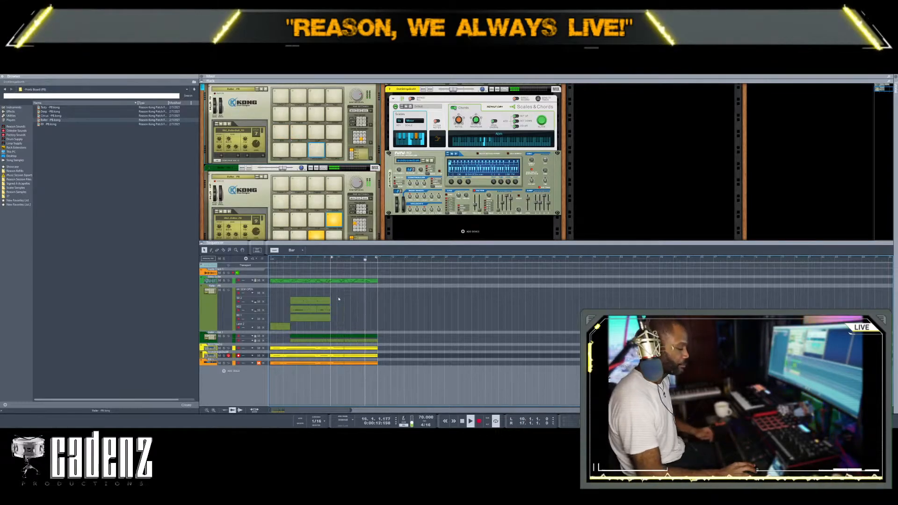
left_click(214, 303)
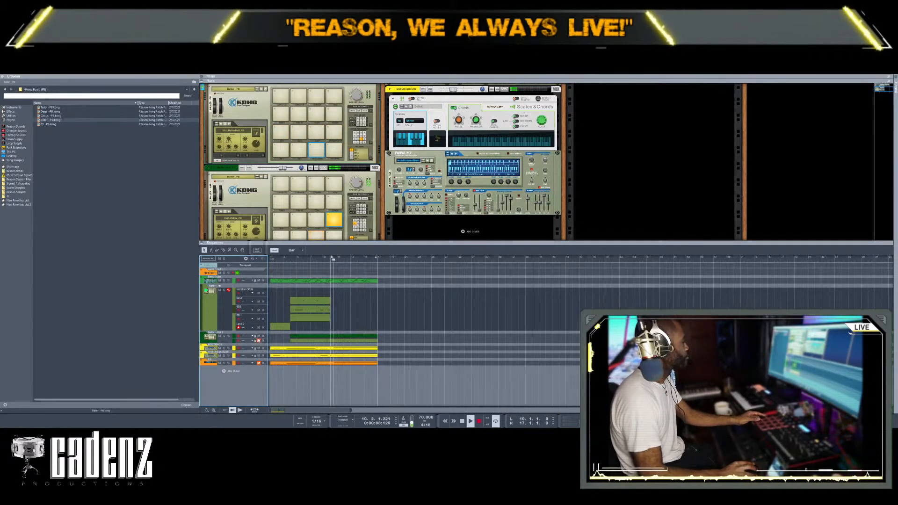
left_click(259, 337)
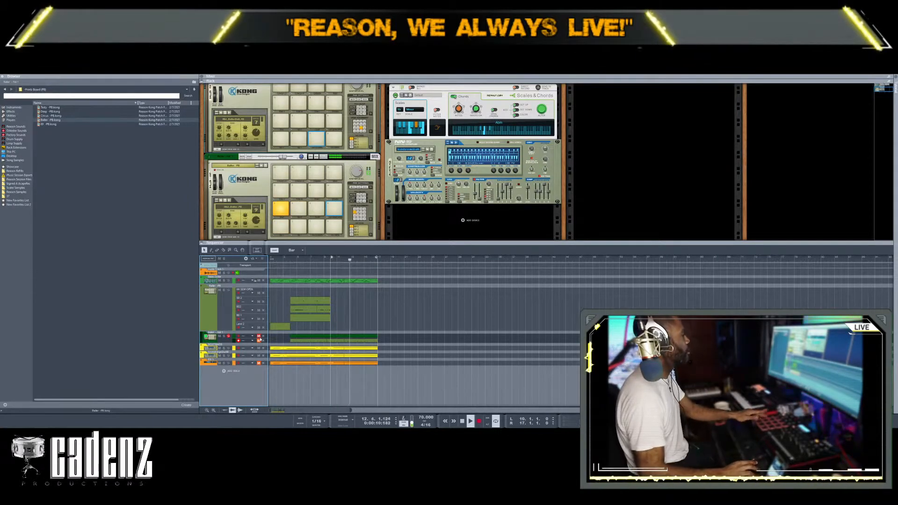
Set the loop end to bar 12 and play the loop from bar 10.
left_click_drag(377, 257, 369, 259)
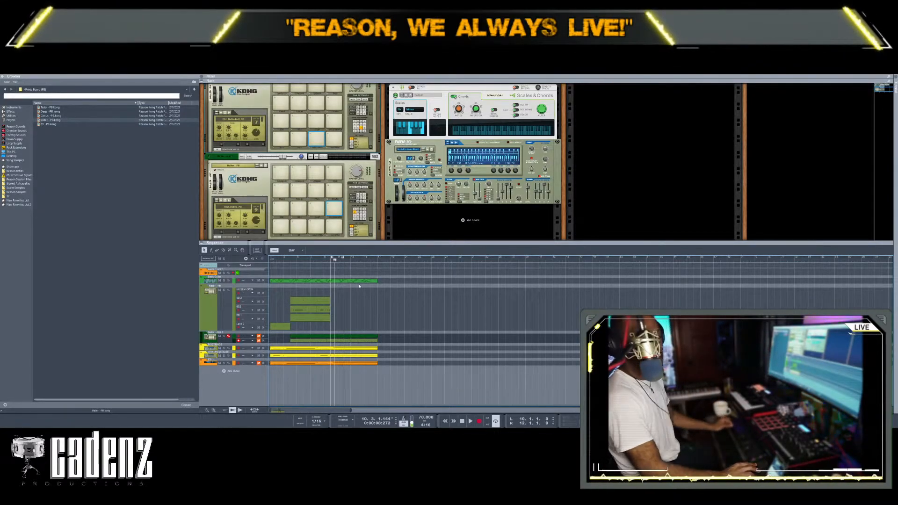
left_click(330, 259)
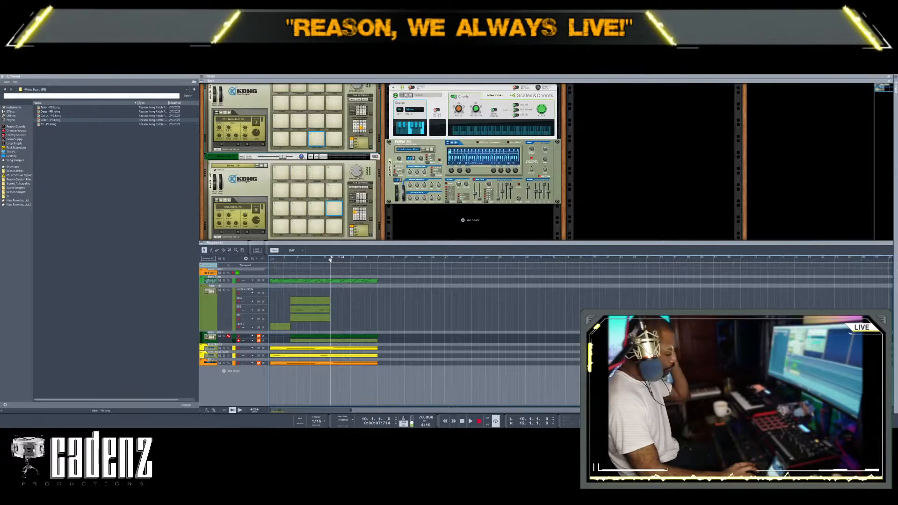
key("space")
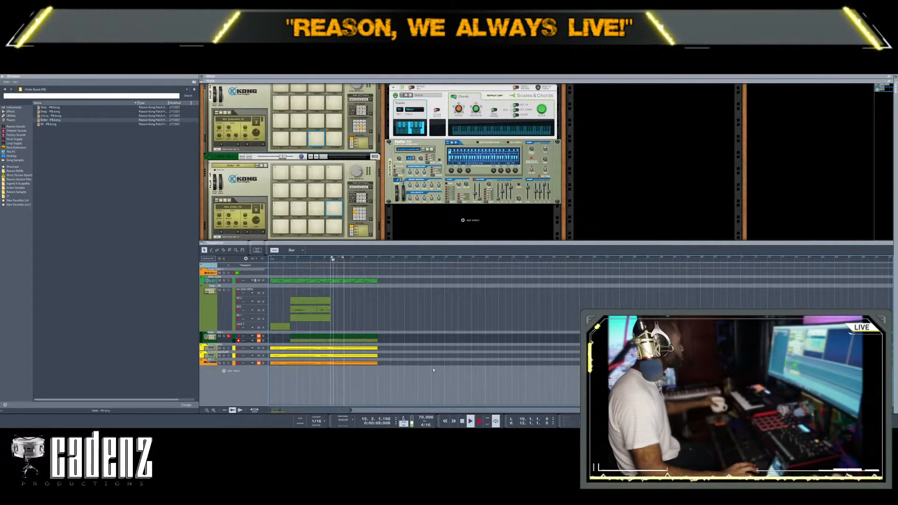
Add a new note lane to the second Kong drum track and stop playback.
left_click(210, 337)
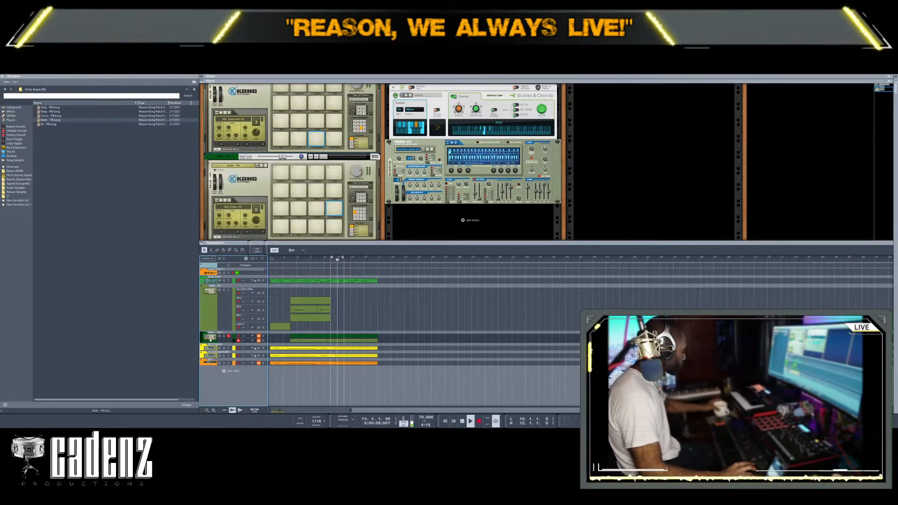
key("period")
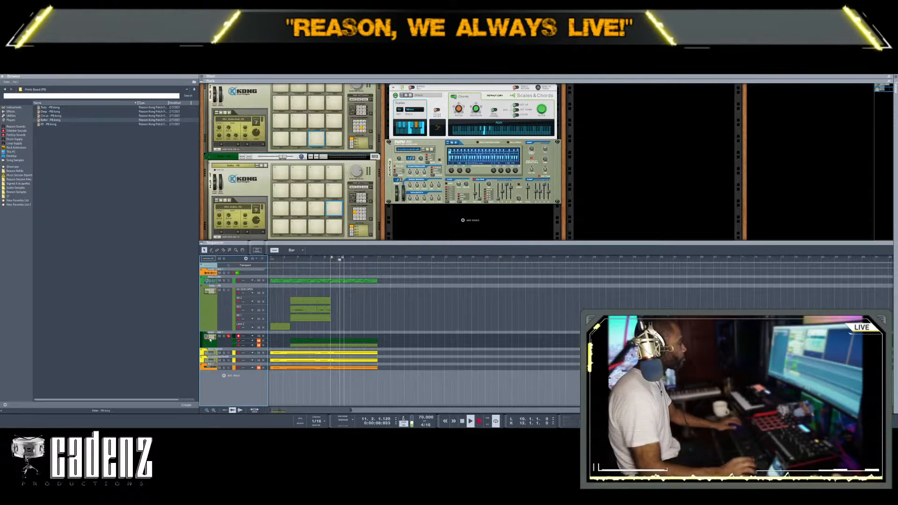
key("space")
key("q")
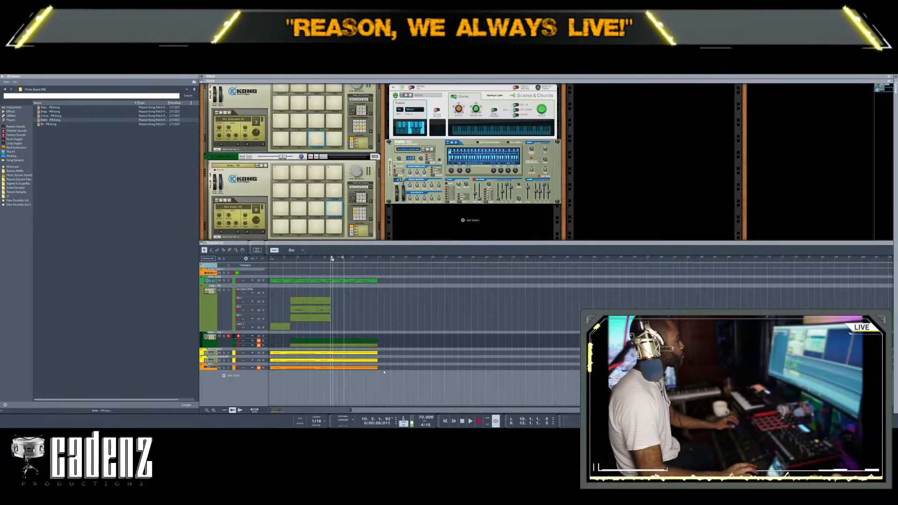
Split the clips on all tracks at bar 12 and delete everything after that point.
key("r")
left_click_drag(438, 370, 344, 268)
key("q")
key("Delete")
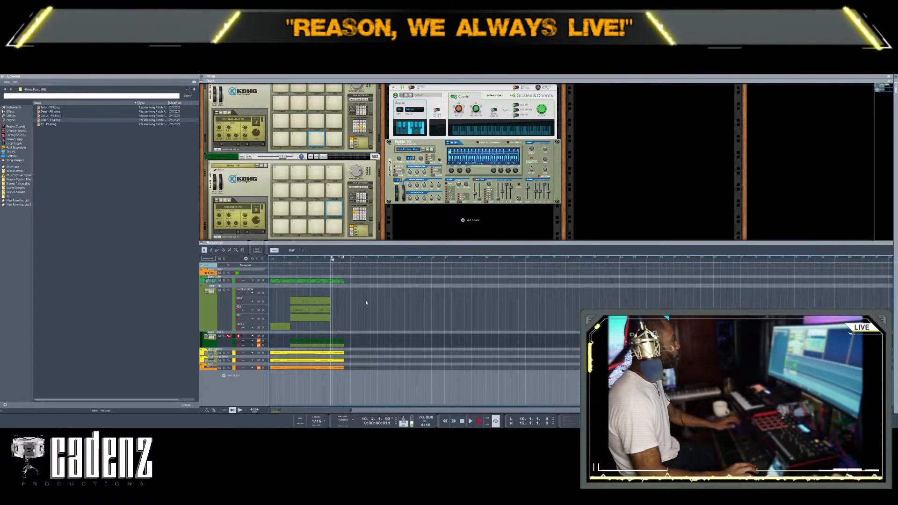
Split the remaining clips at bar 10 and delete everything before it, keeping only bars 10 to 12.
key("r")
left_click_drag(384, 370, 330, 299)
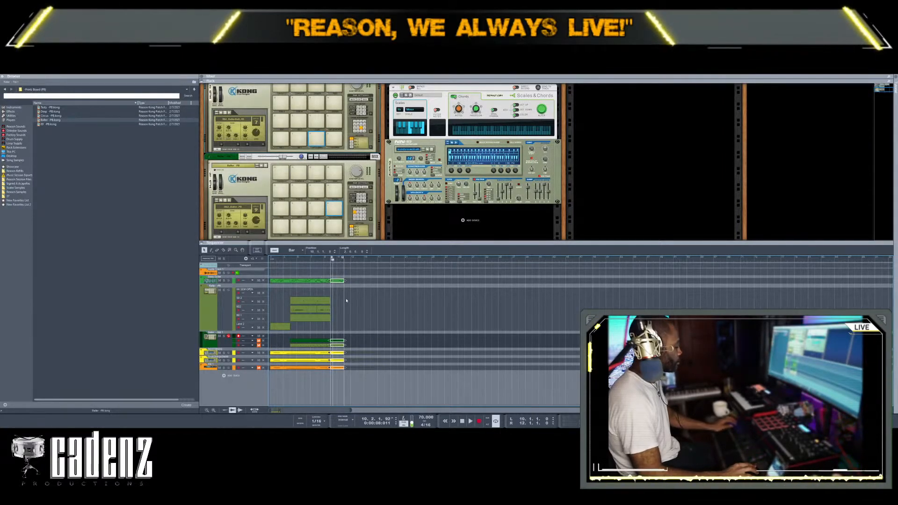
key("q")
key("Delete")
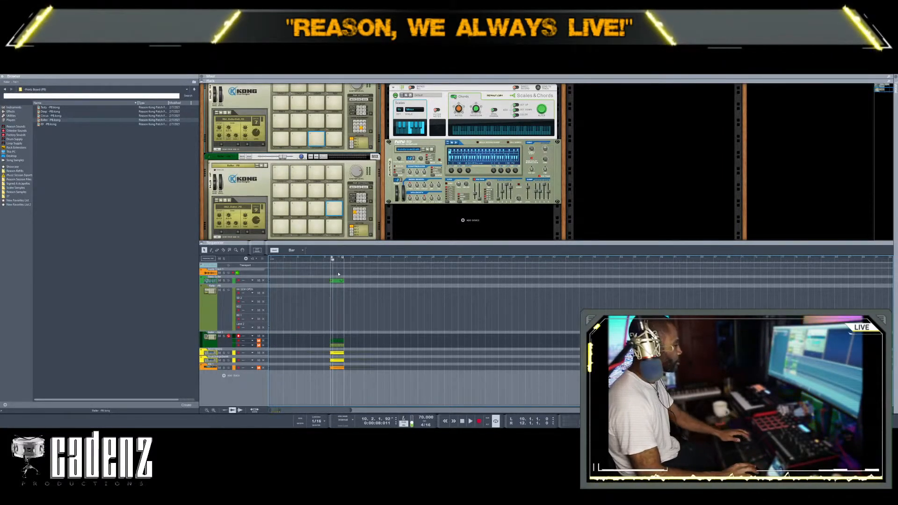
Move the two-bar clips to bar 1, repeat them up to bar 9 and loop that range.
left_click_drag(397, 370, 265, 279)
key("w")
left_click(270, 259)
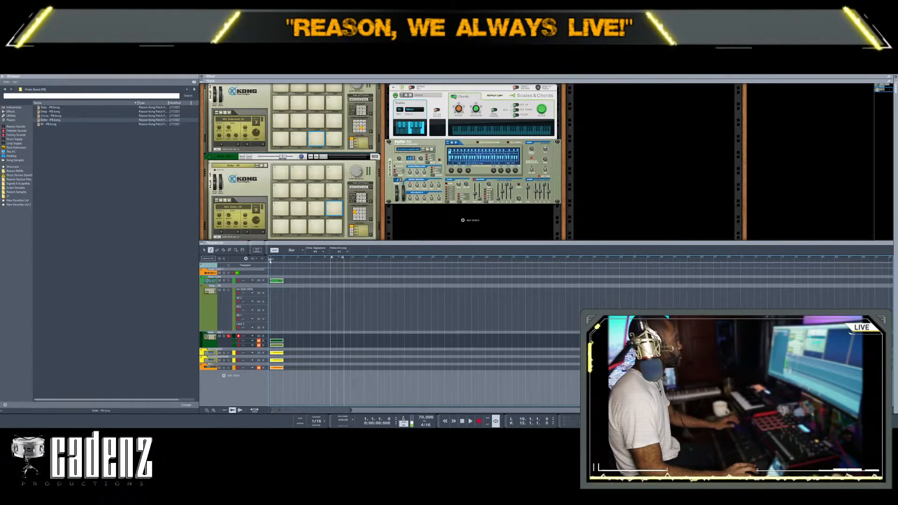
left_click(270, 260, "alt")
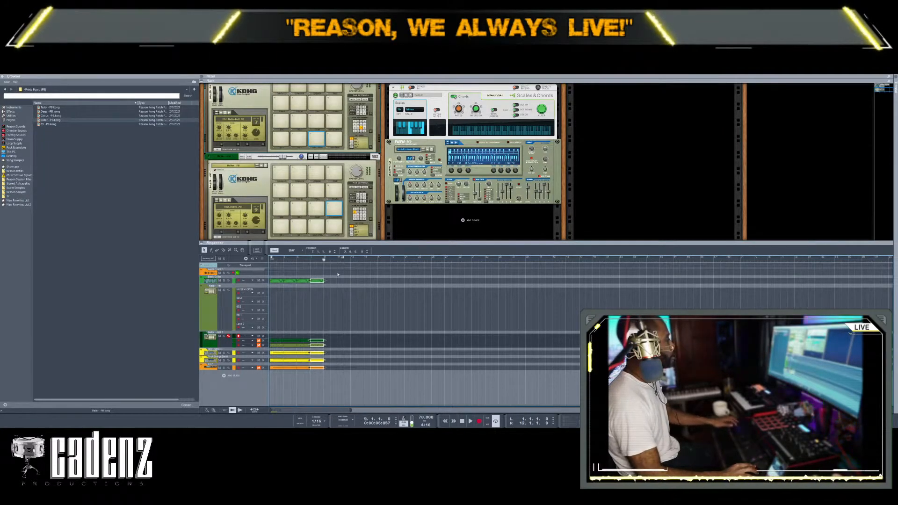
left_click_drag(341, 258, 322, 258)
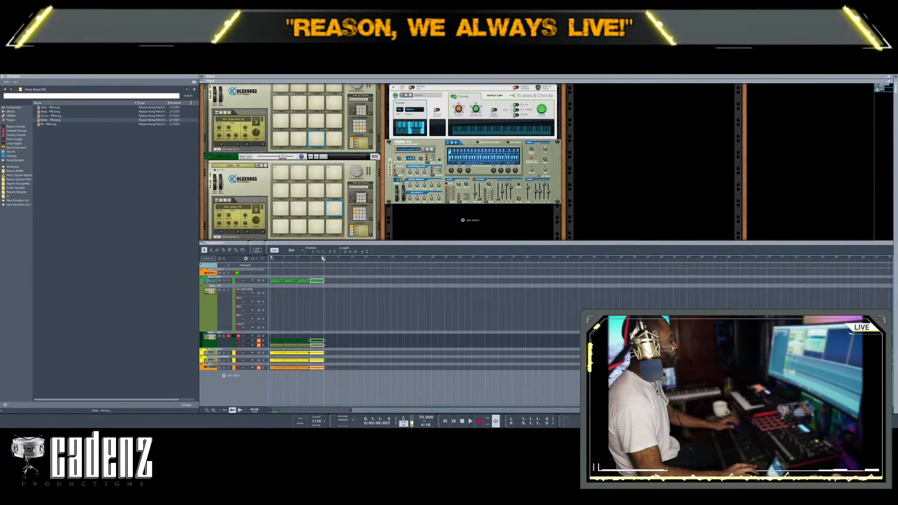
Play the loop, delete the repeated clips on both yellow tracks, and open the first track's remaining two-bar clip for editing.
key("space")
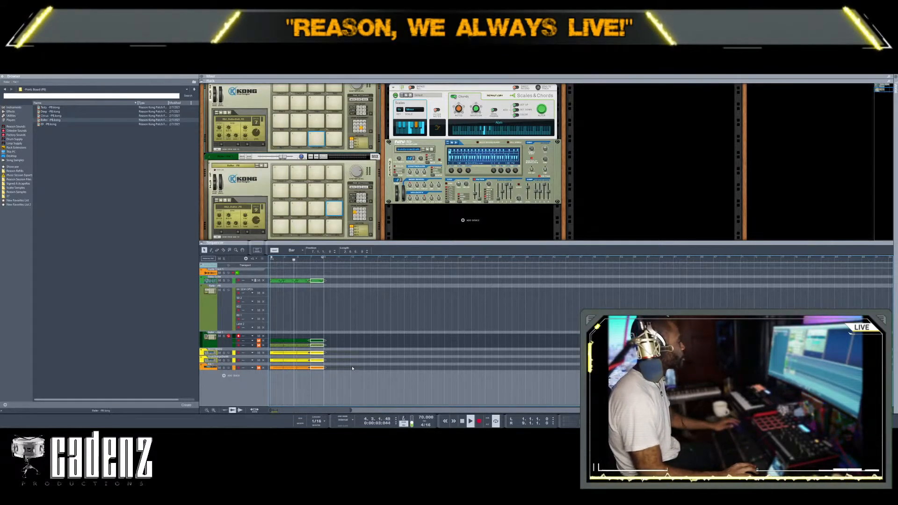
left_click_drag(345, 362, 281, 352)
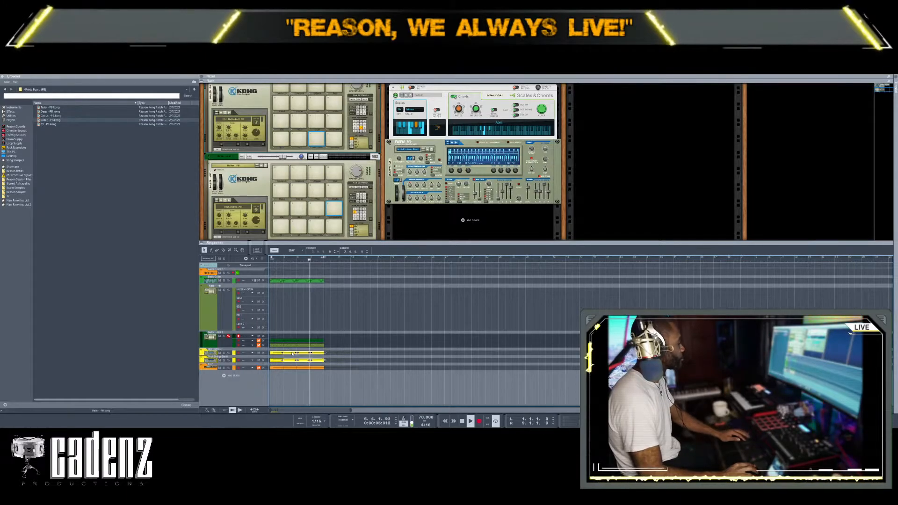
double_click(281, 352)
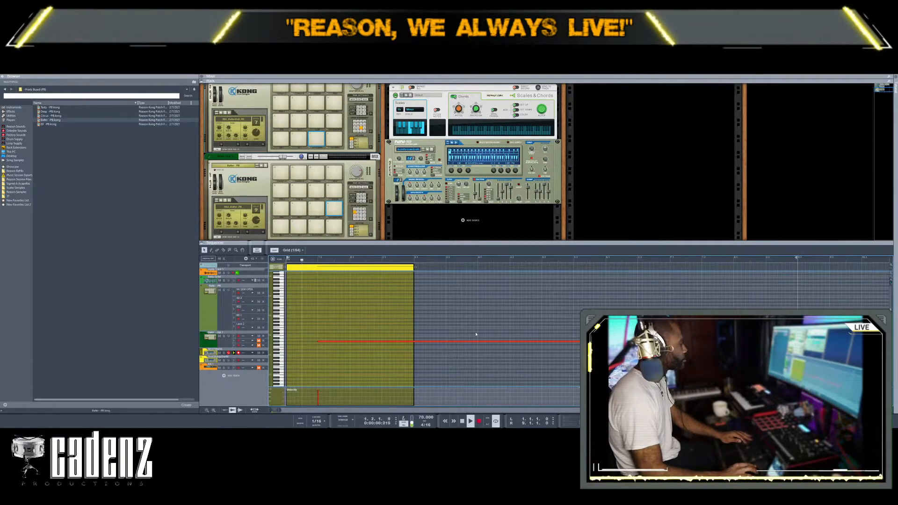
Shorten the long note in the first yellow clip to end at bar 4 and extend the clip to the same point.
left_click(317, 341)
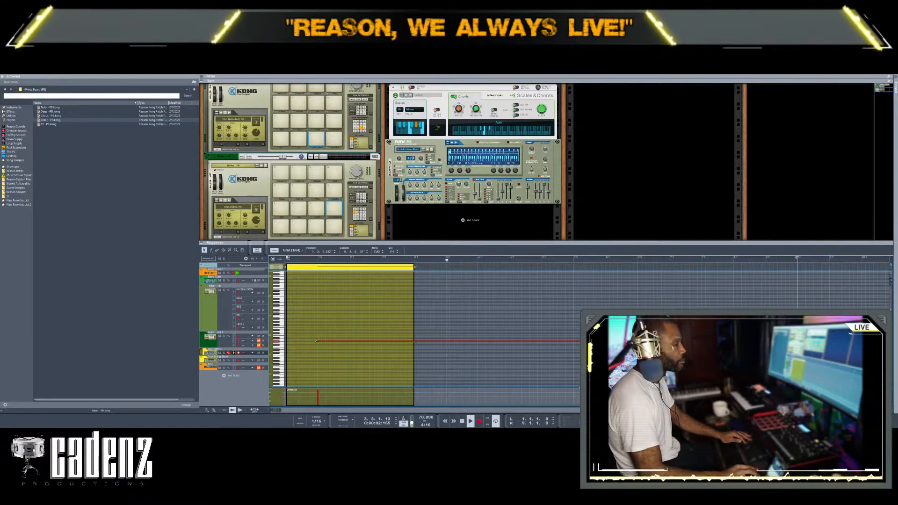
left_click_drag(734, 342, 477, 341)
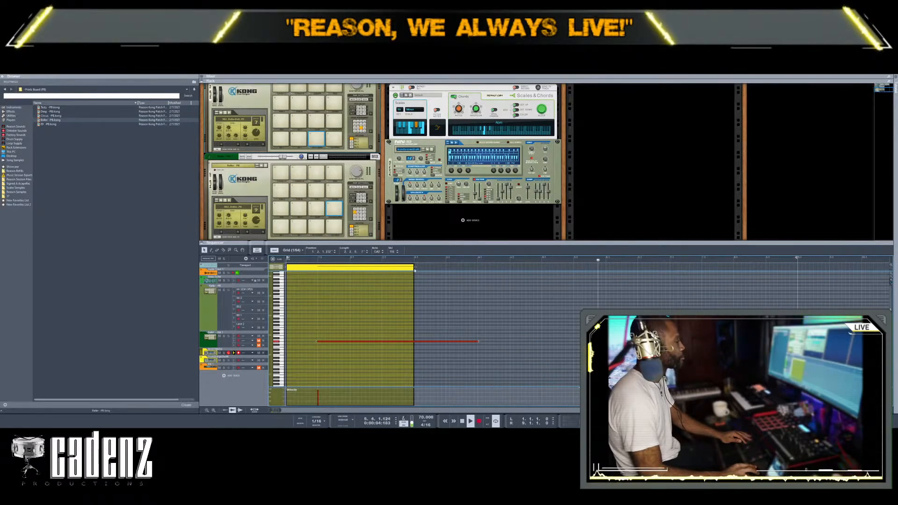
left_click_drag(415, 267, 477, 266)
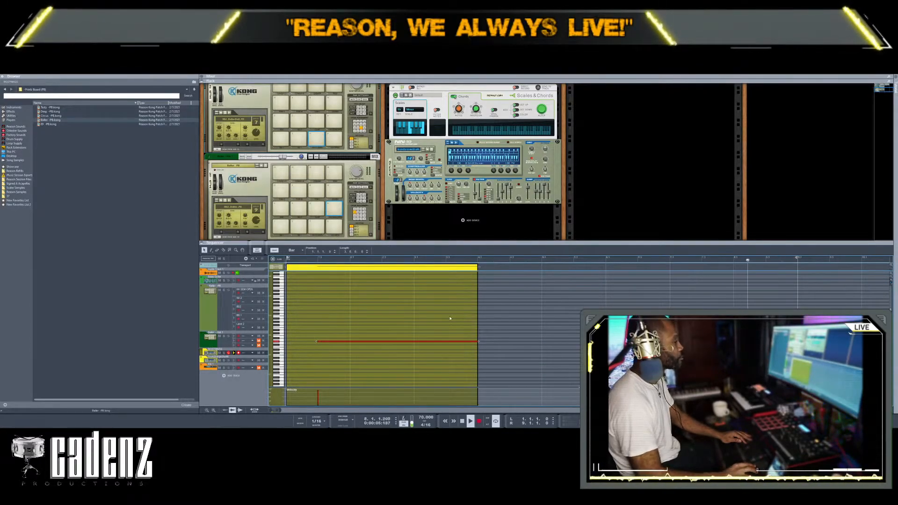
left_click(453, 341)
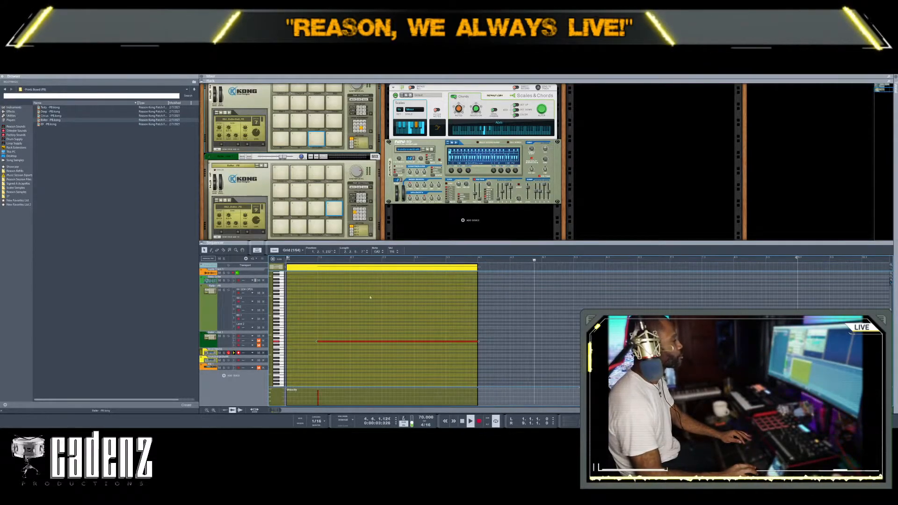
left_click(278, 266)
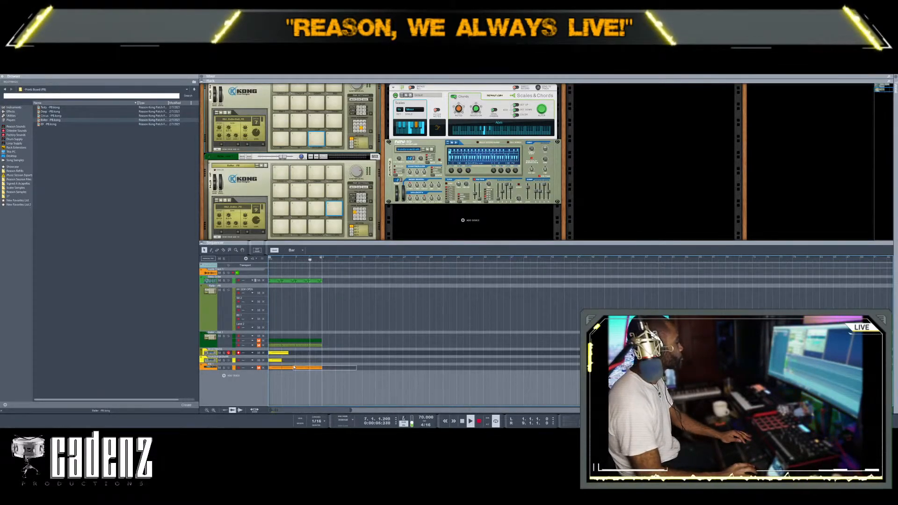
Copy the three-bar clip to bar 5 on both yellow tracks, raising the note's pitch in the copy.
left_click(281, 353)
left_click_drag(280, 354, 306, 354)
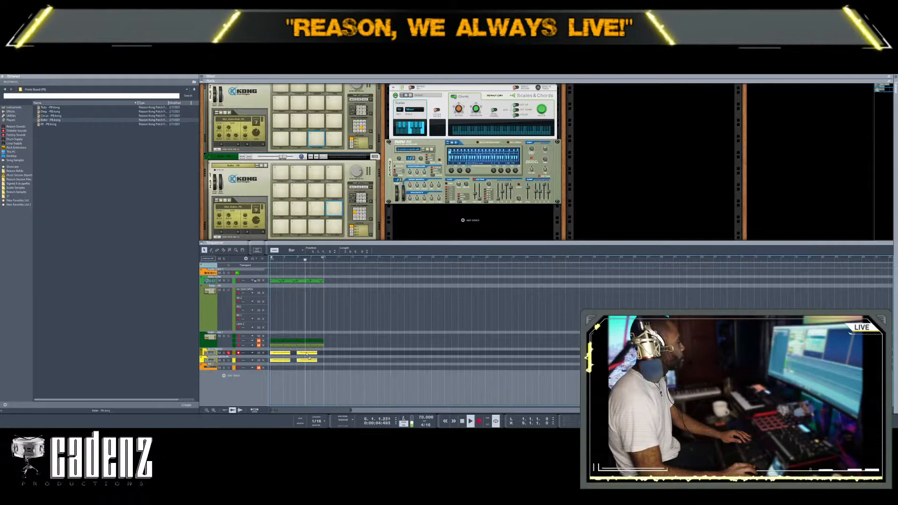
double_click(307, 353)
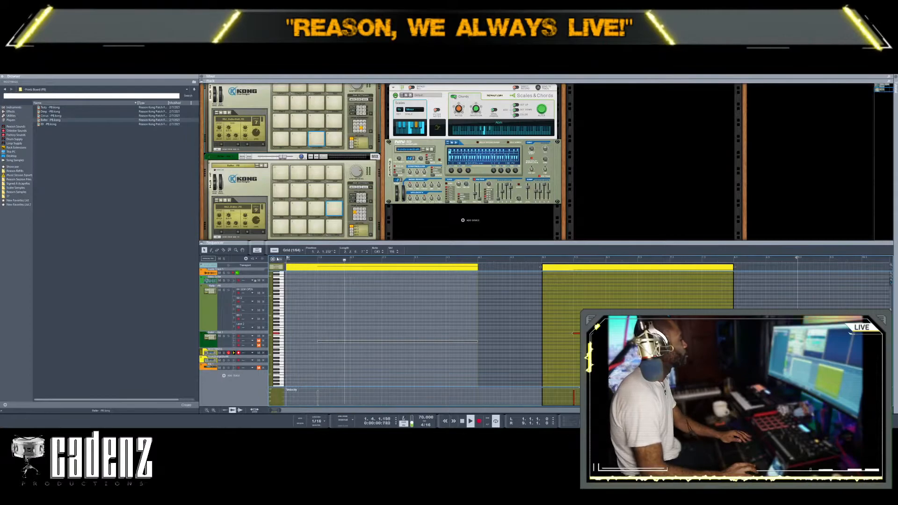
key("Tab")
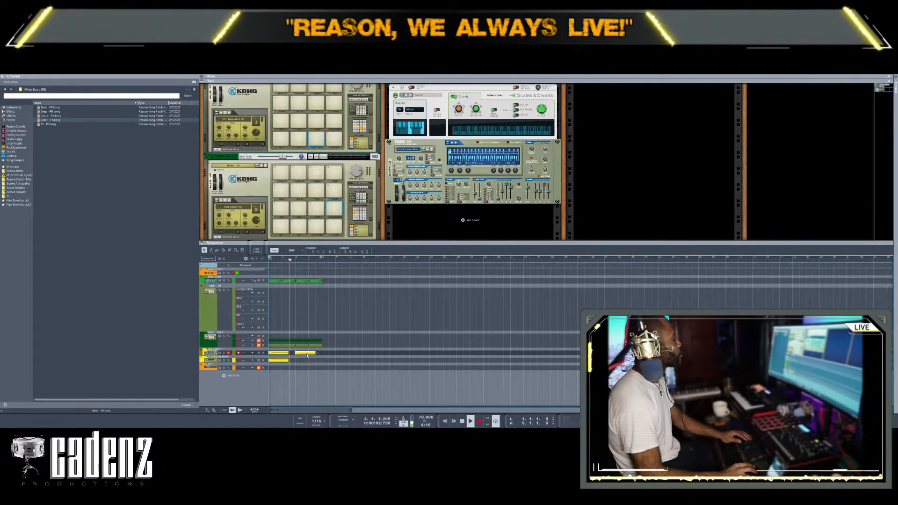
left_click_drag(307, 354, 308, 360)
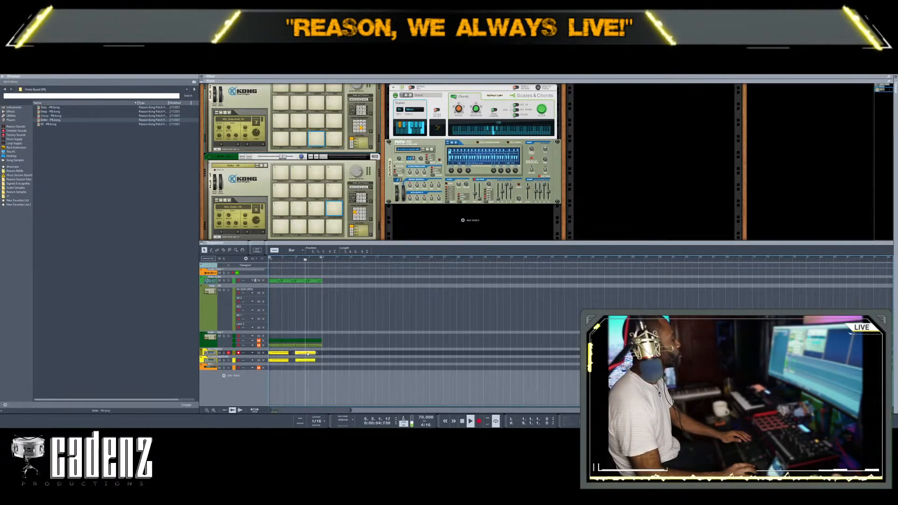
Try other pitches for the bar 5 clip's note, then replace it with a fresh copy at the original pitch.
key("Tab")
left_click_drag(556, 334, 555, 328)
key("space")
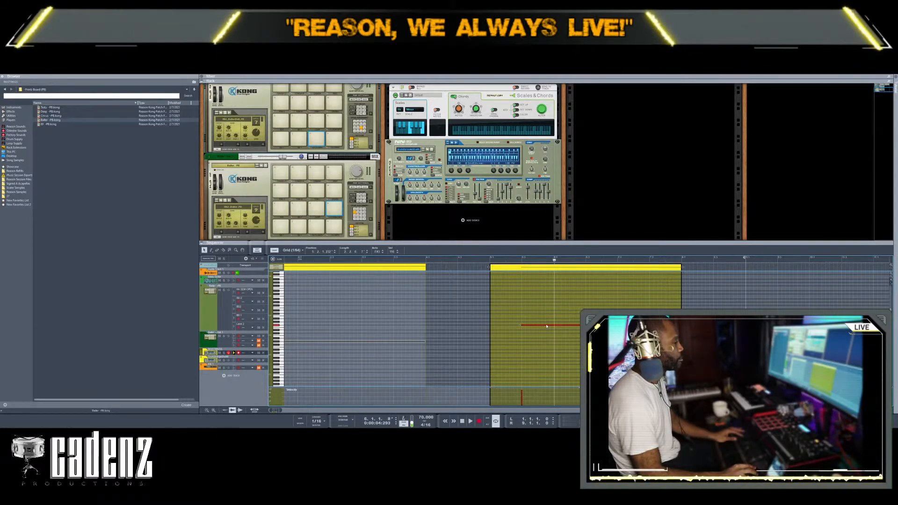
left_click(402, 345)
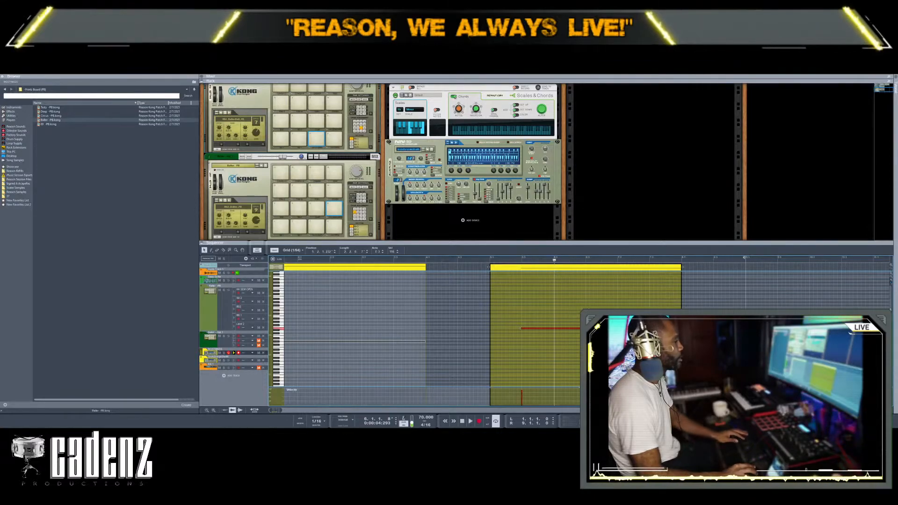
key("Delete")
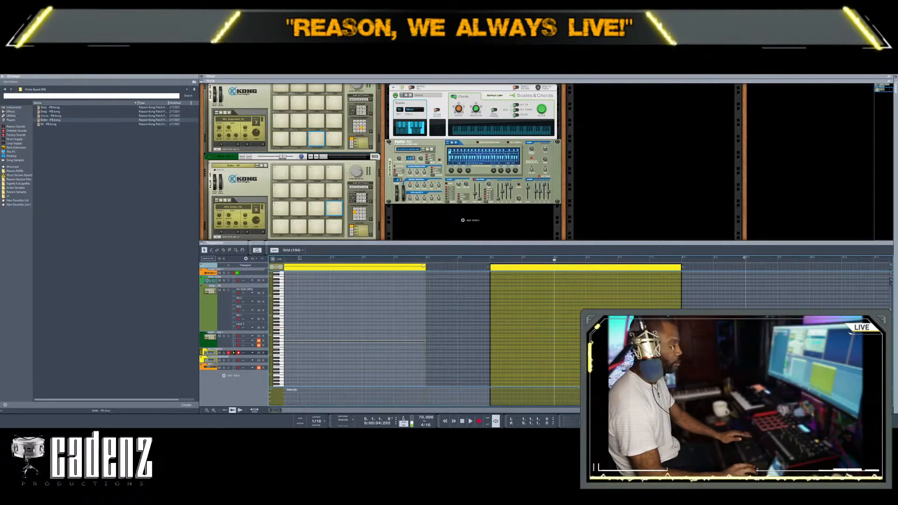
mouse_move(620, 265)
left_mouse_down()
mouse_move(685, 280)
mouse_move(619, 275)
left_mouse_up()
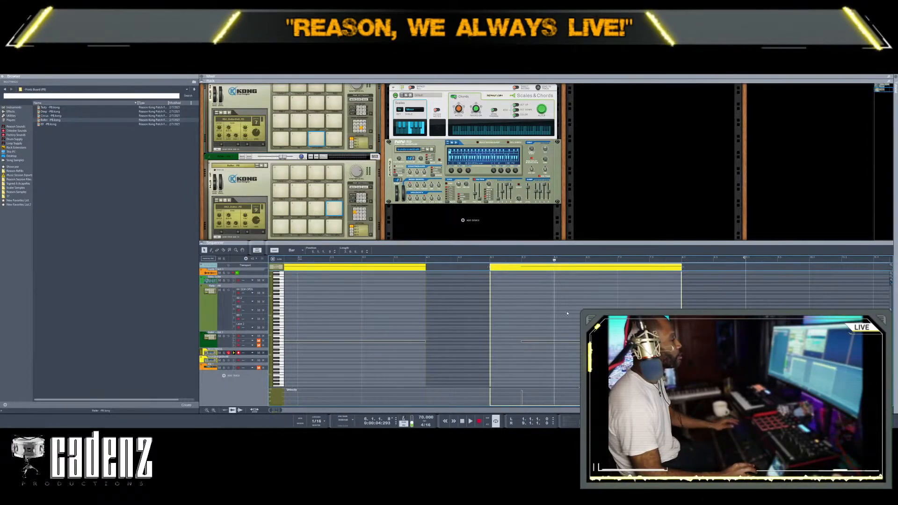
Raise the pitch of the note in the bar 5 clip and play the loop.
left_click(563, 341)
scroll(421, 290, "left", 1)
key("shift+Up")
key("space")
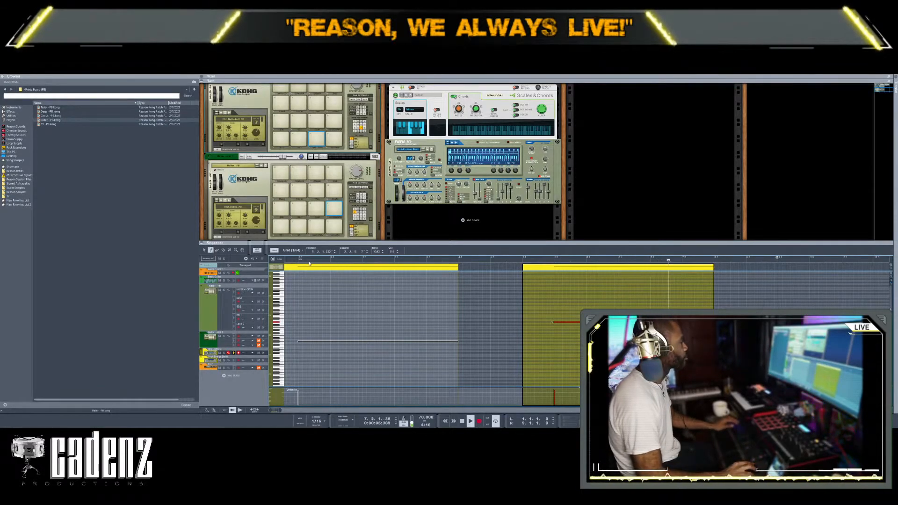
Extend the two clips on the first yellow track to bars 5 and 9 and join them into one eight-bar clip.
key("Home")
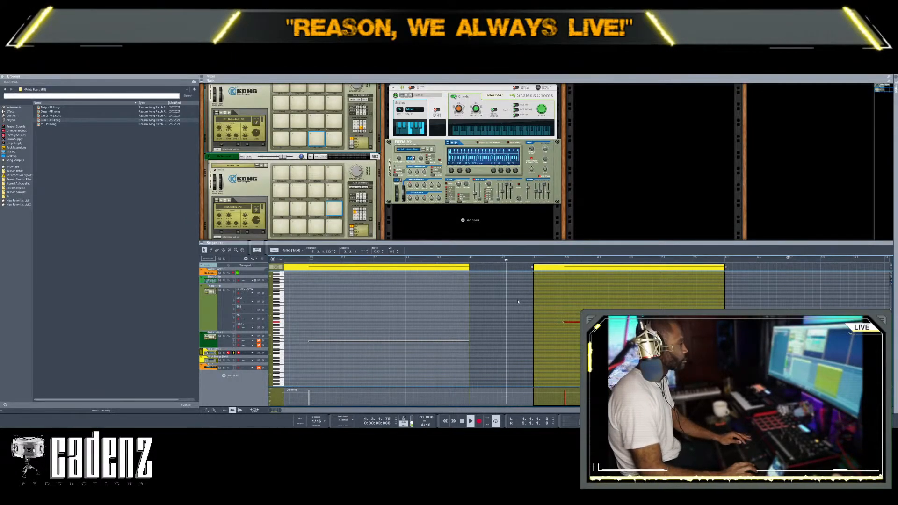
left_click(454, 269)
left_click_drag(469, 266, 533, 266)
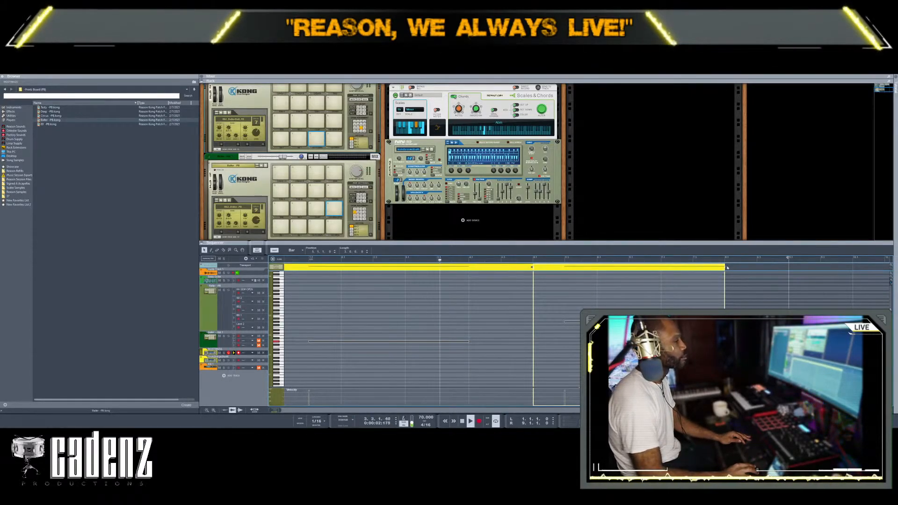
left_click_drag(724, 267, 752, 265)
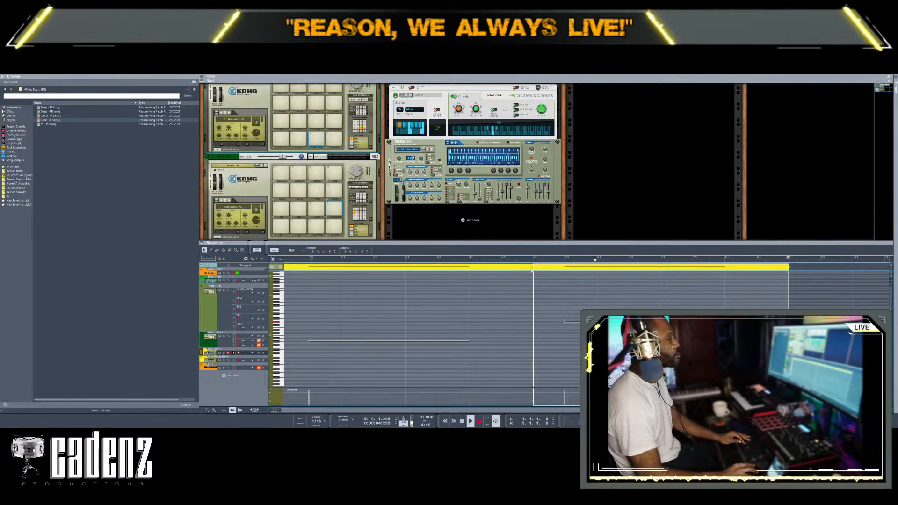
double_click(499, 294)
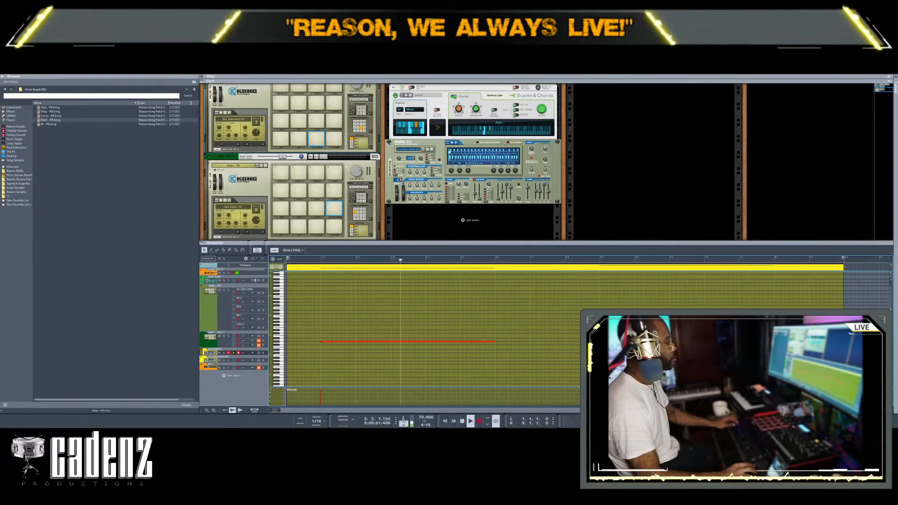
Try to shorten the first note in the joined clip and return to the arrangement.
key("ctrl+a")
key("ctrl+a")
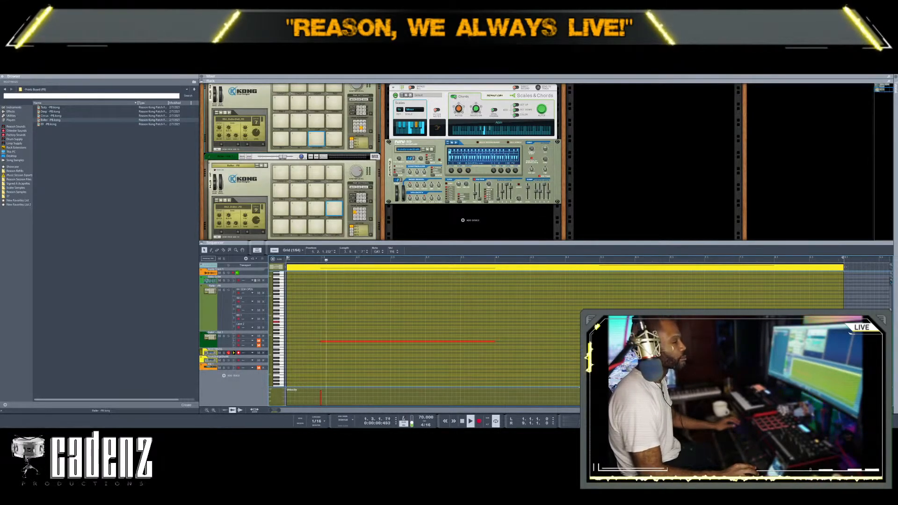
left_click(496, 341)
left_click_drag(497, 341, 456, 341)
left_click(273, 260)
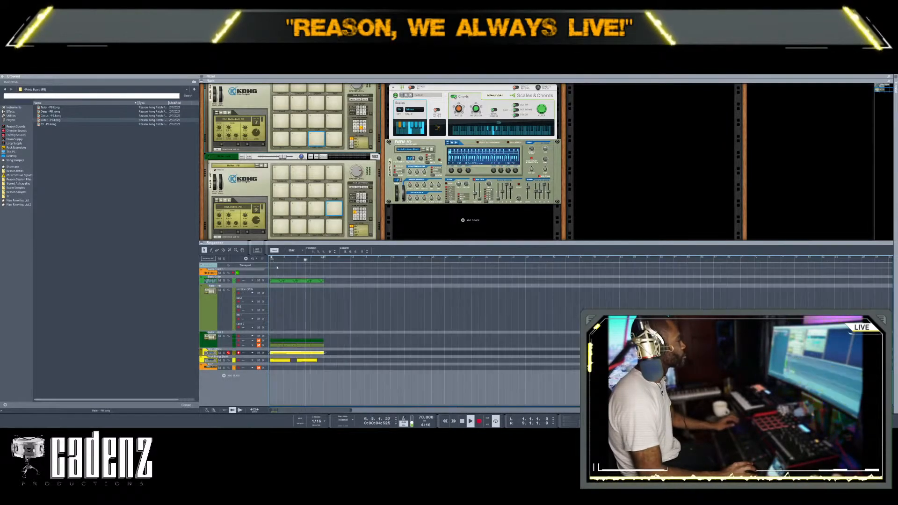
Replace the second yellow track's clips with a copy of the joined clip, keeping the first note's end at bar 4.
left_click(289, 360)
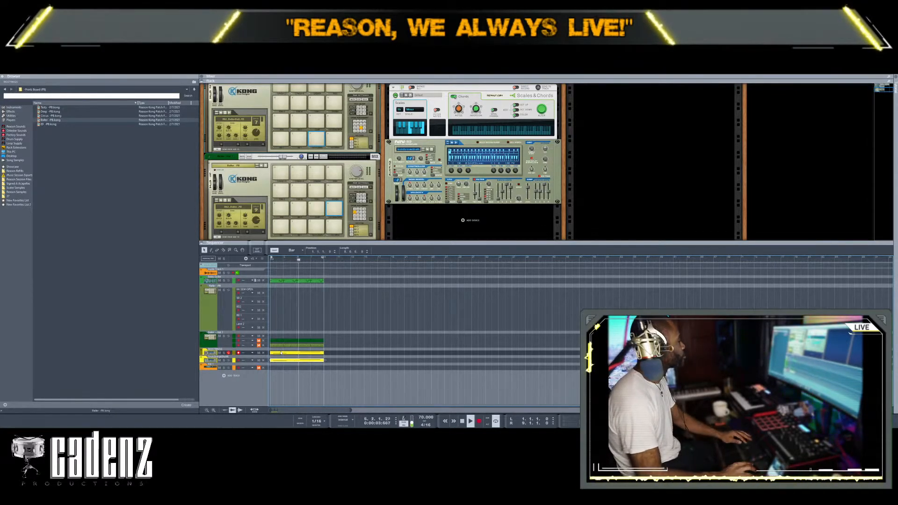
double_click(323, 360)
left_click(425, 342)
left_click_drag(426, 342, 460, 346)
key("ctrl+e")
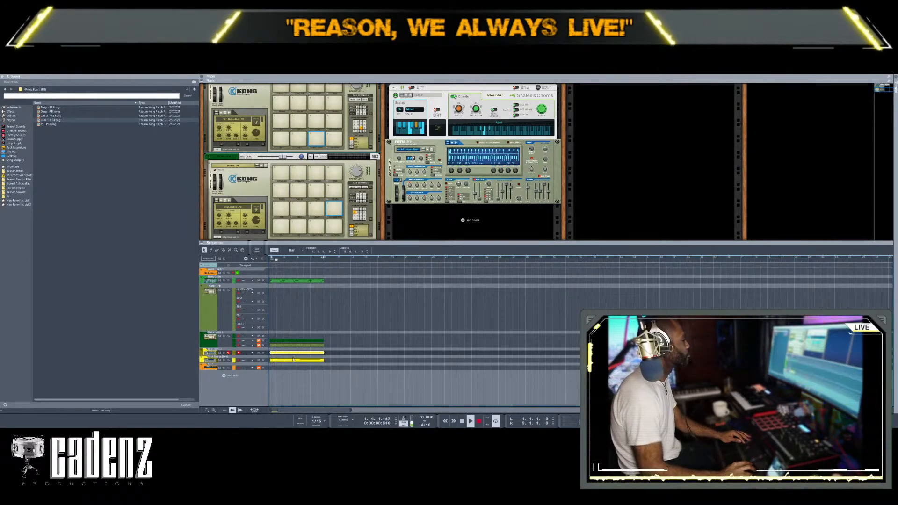
key("ctrl+e")
left_click_drag(460, 341, 499, 342)
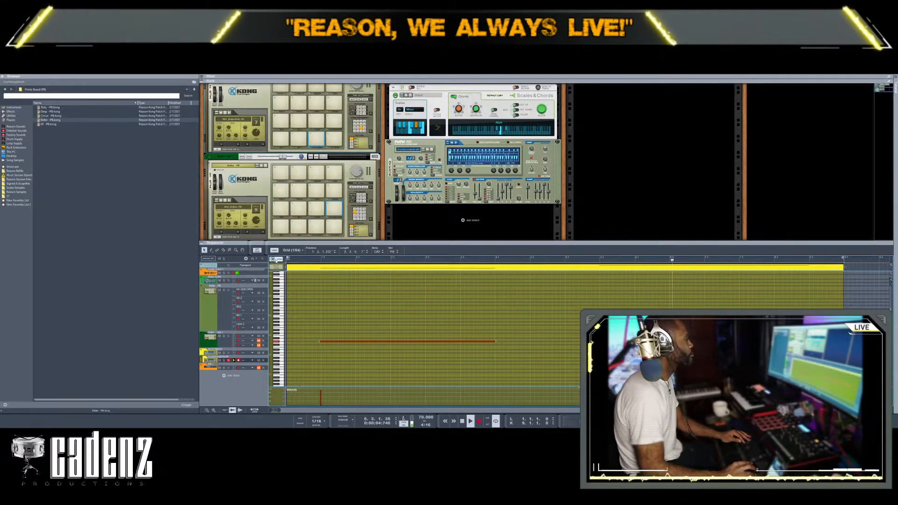
left_click(276, 261)
double_click(299, 353)
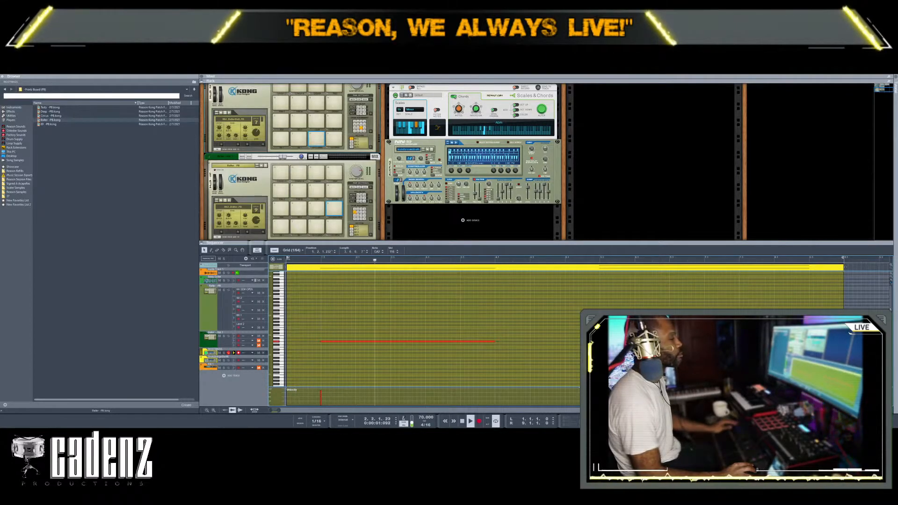
left_click(279, 262)
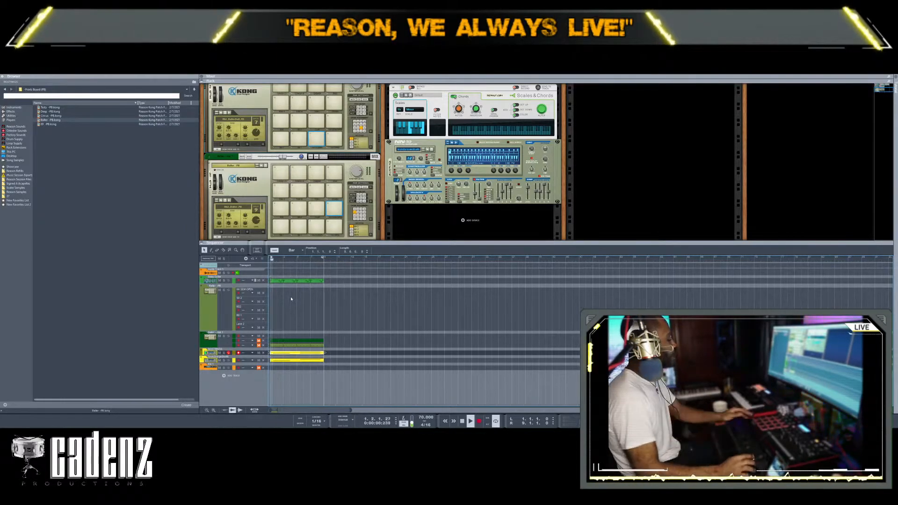
Select the first Kong drum track and preview kit patches from the current browser folder.
left_click(209, 295)
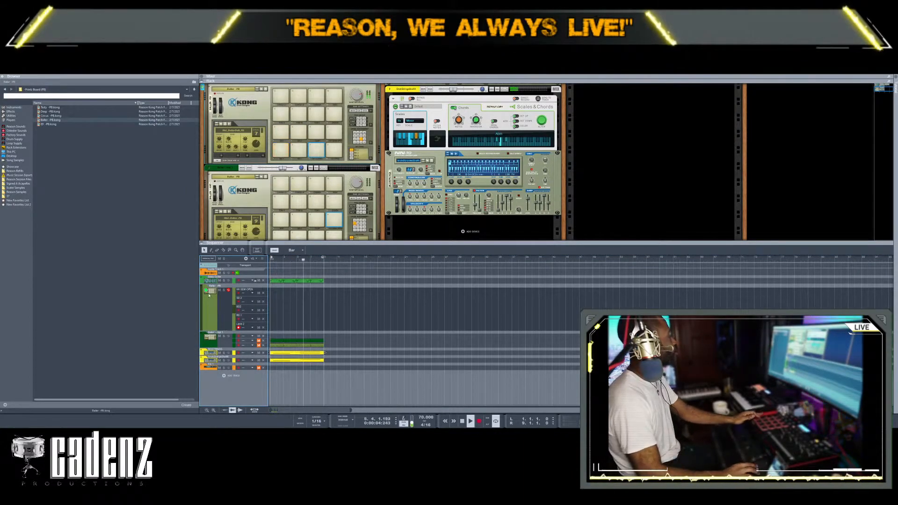
left_click(56, 115)
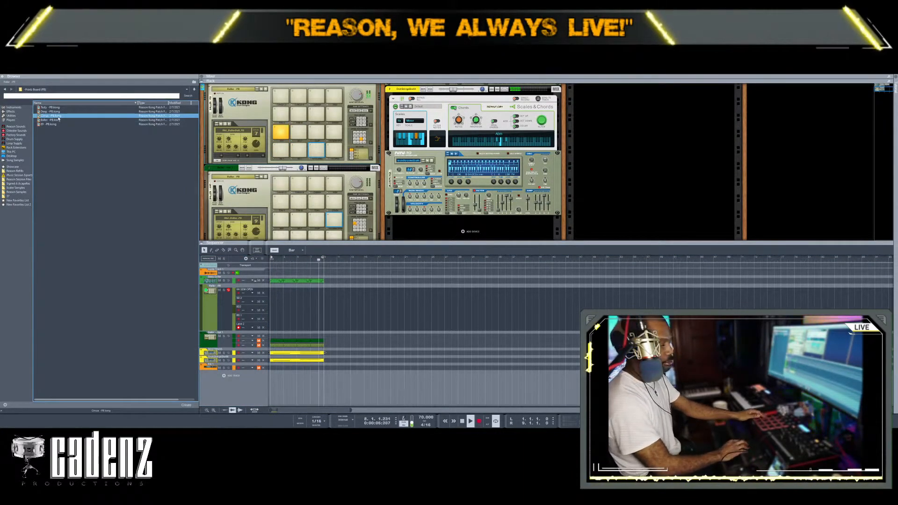
left_click(58, 119)
key("Up")
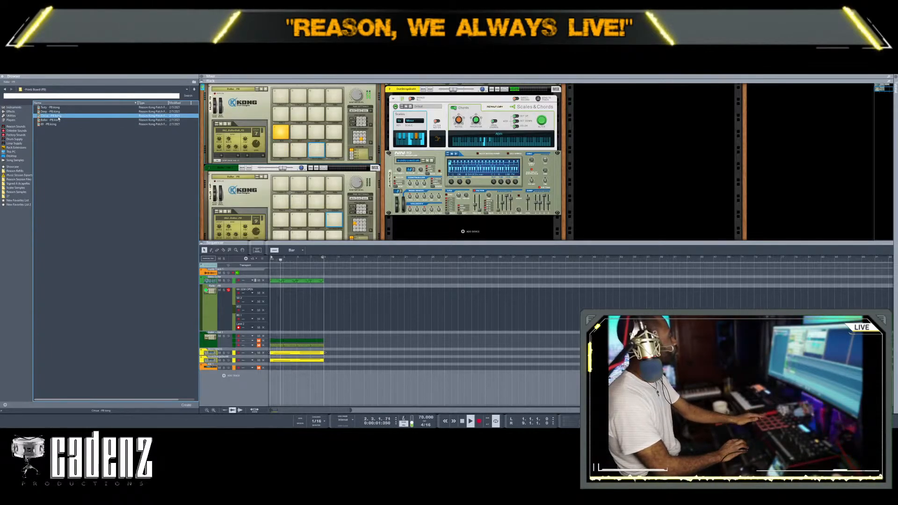
key("Down")
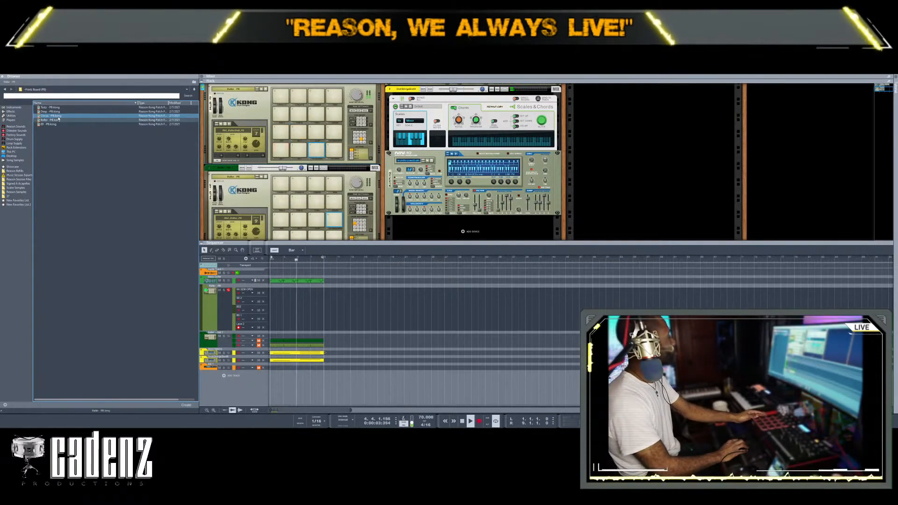
Browse replacement patches for the first Kong and load the second kit in the folder.
left_click(256, 95)
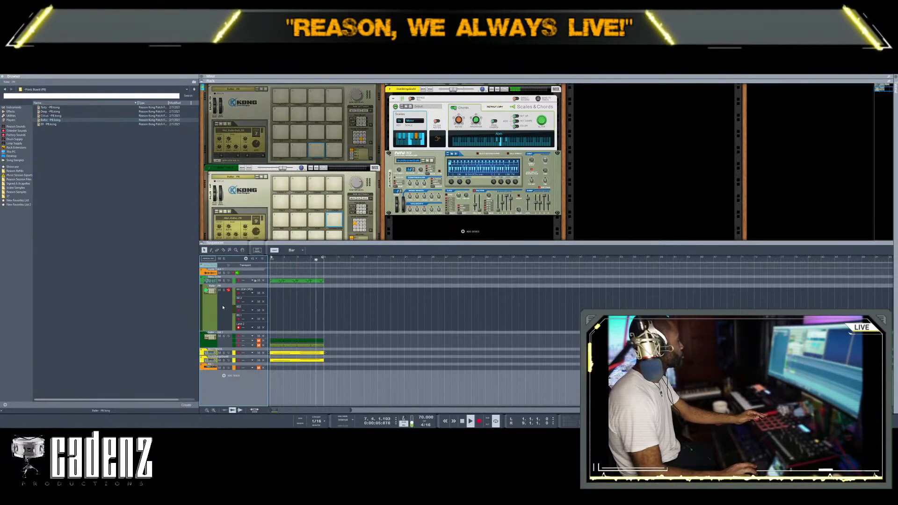
left_click(256, 91)
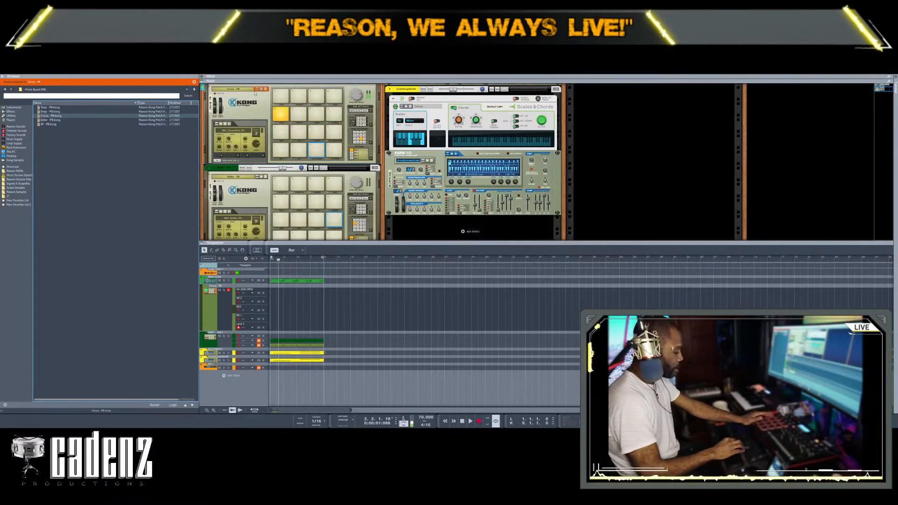
left_click(255, 92)
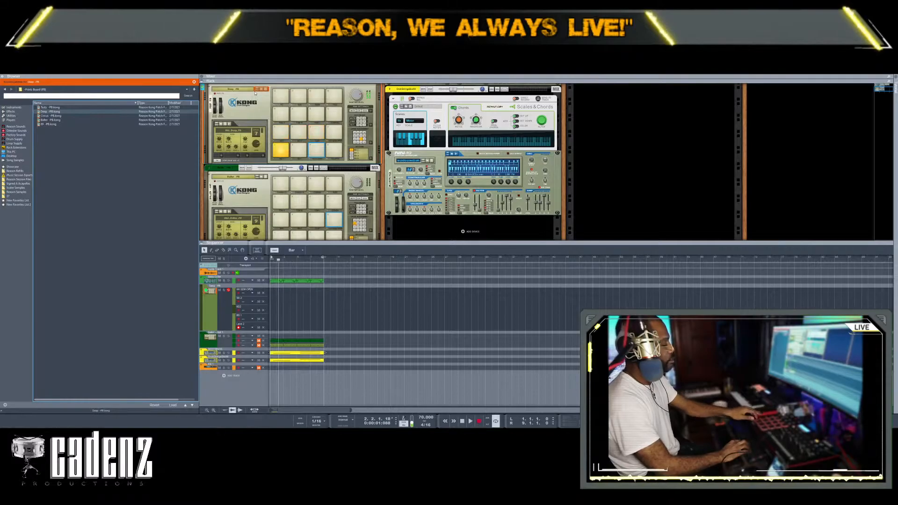
Start browsing patches for the first Kong and open the Snare Drums folder within Kong Sounds & Samples.
left_click(255, 92)
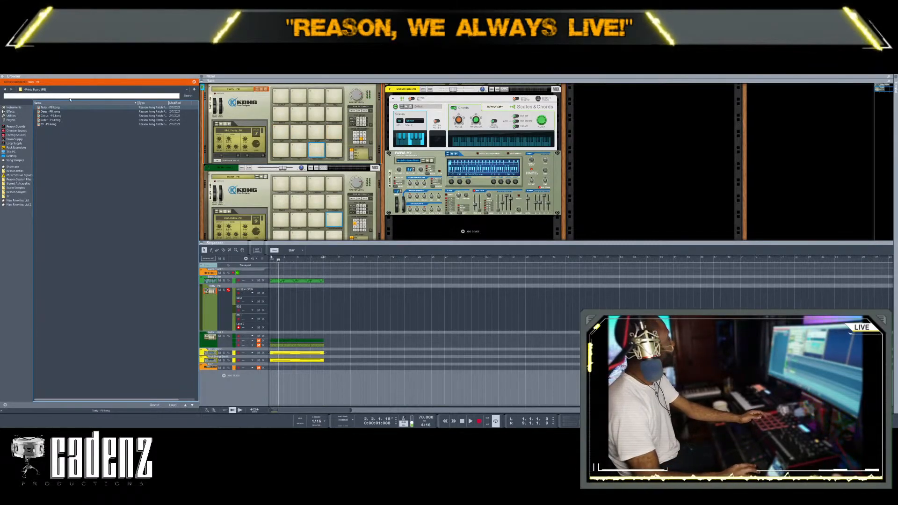
left_click(5, 90)
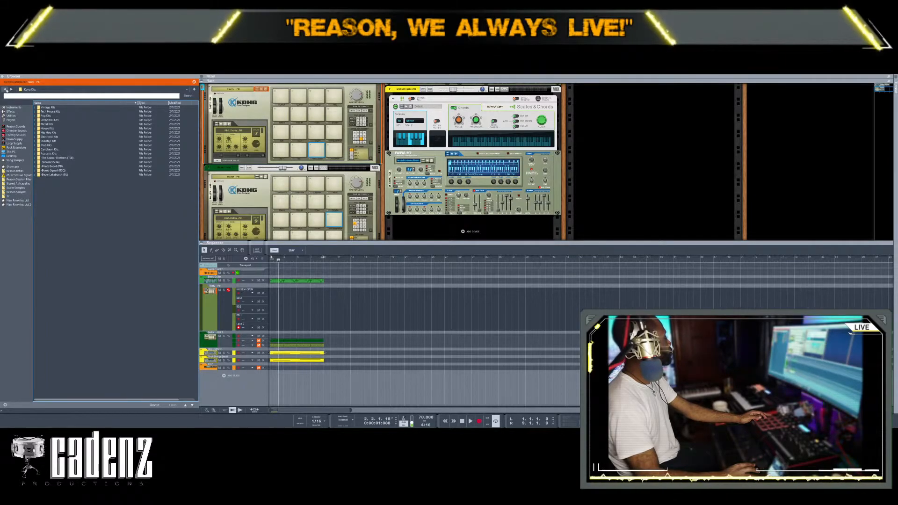
left_click(6, 90)
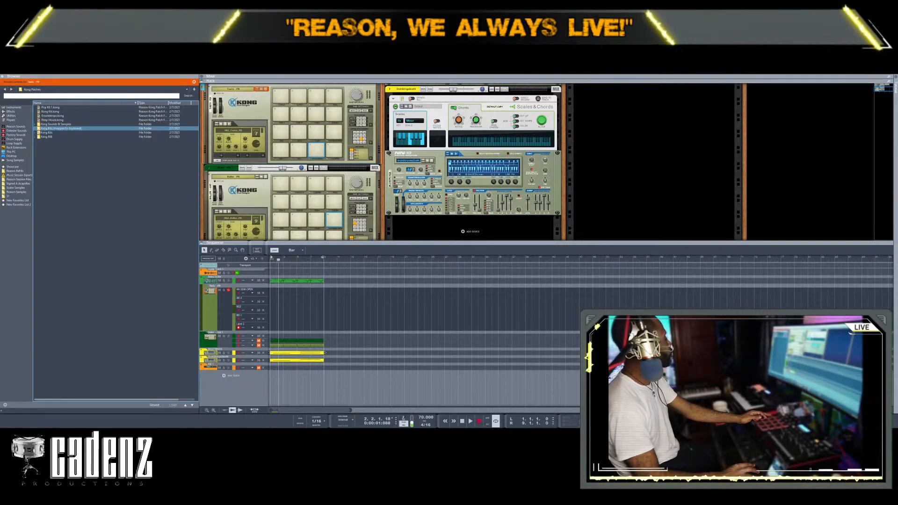
double_click(52, 124)
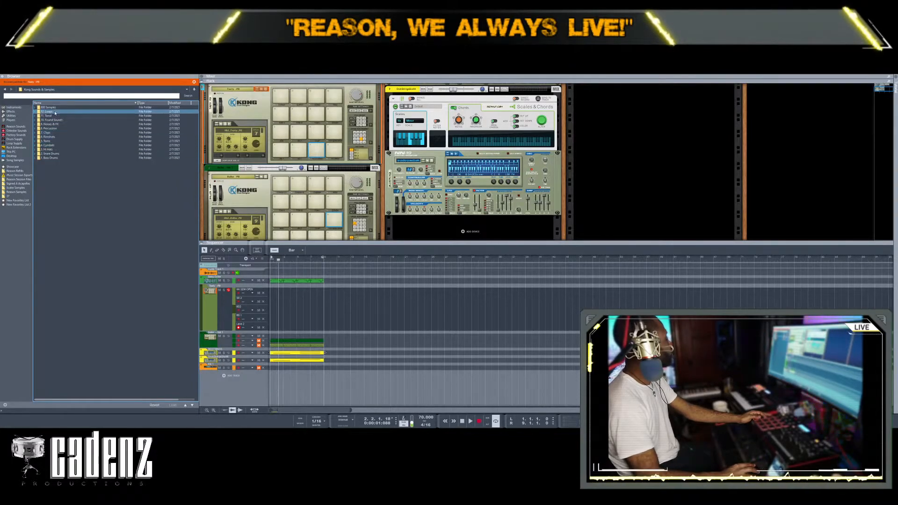
double_click(64, 154)
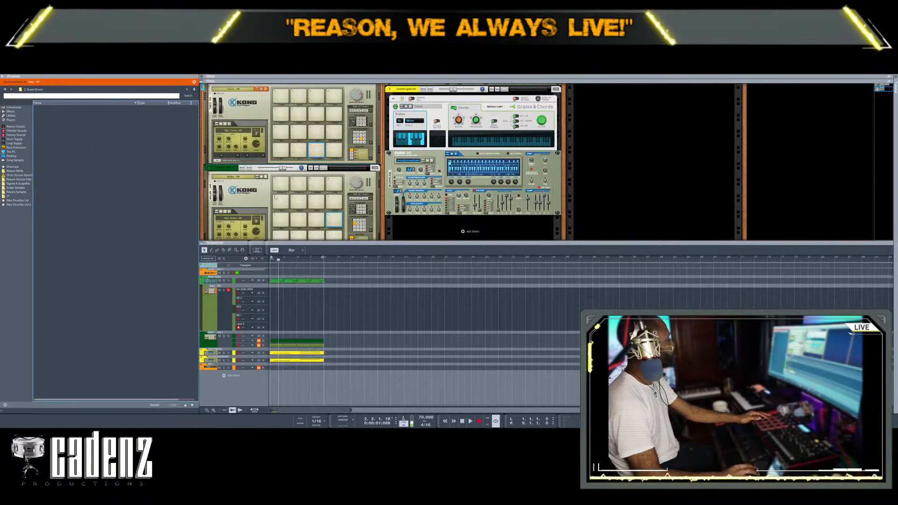
Exit patch browsing, select the first Kong's second pad in the second row from the bottom, and preview several snare samples.
left_click(194, 82)
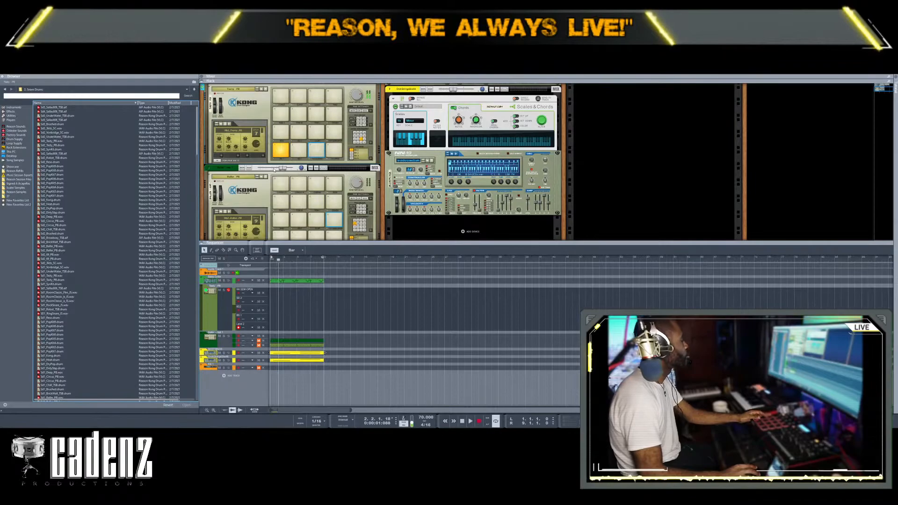
left_click(303, 132)
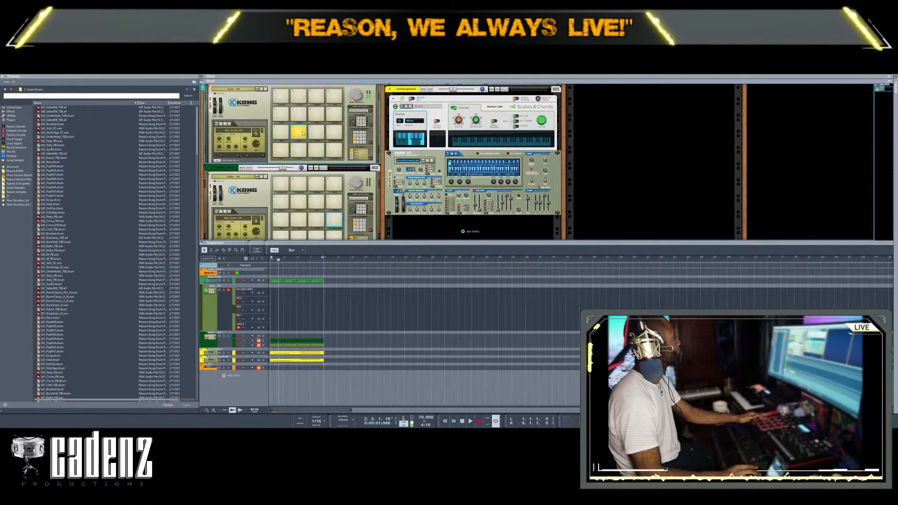
left_click(101, 107)
left_click(72, 301)
left_click(72, 254)
left_click(72, 221)
left_click(73, 246)
left_click(73, 284)
left_click(73, 279)
left_click(71, 276)
left_click(70, 280)
left_click(68, 276)
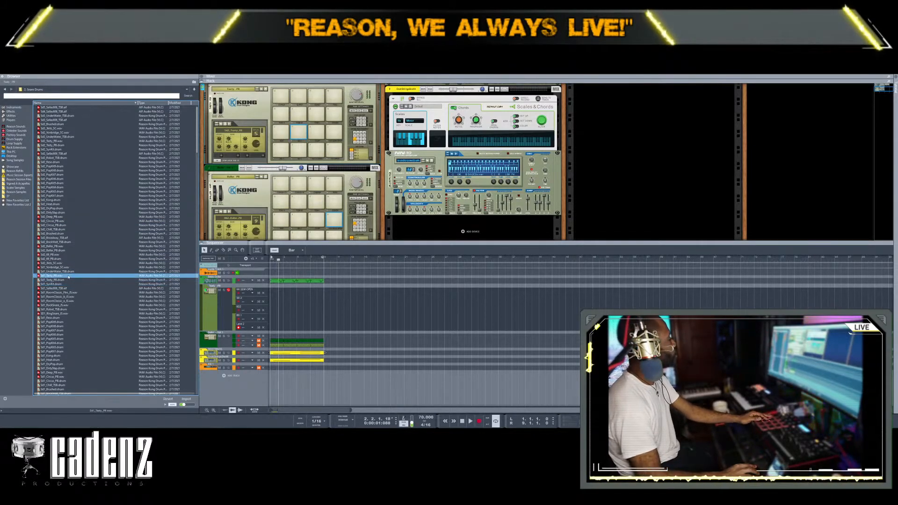
left_click(206, 320)
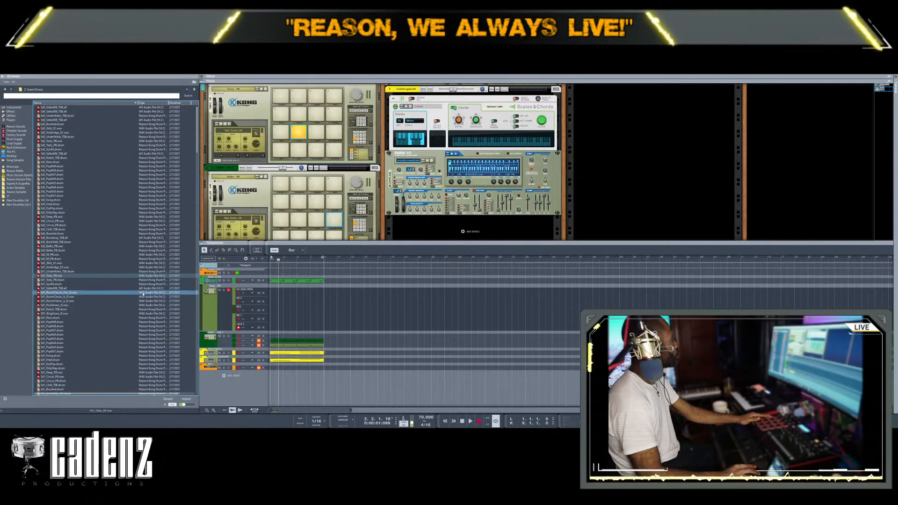
left_click(124, 275)
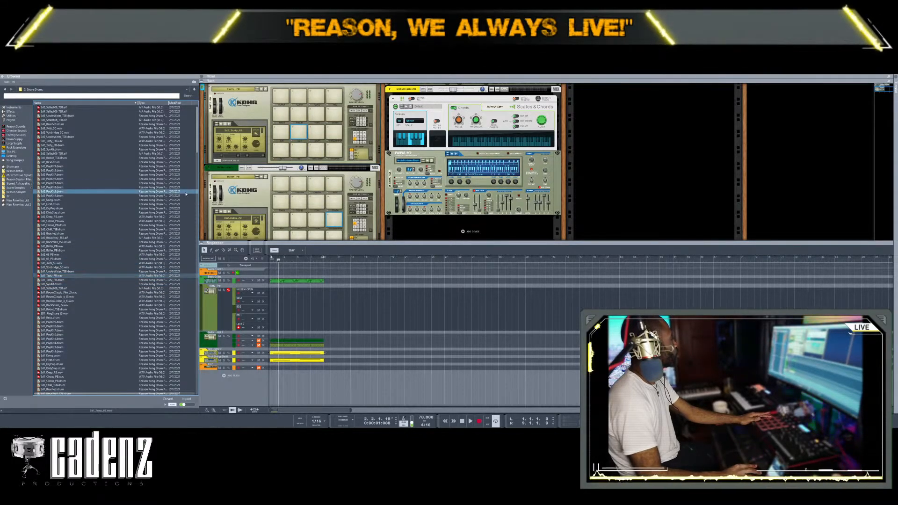
Try to assign the Sd1 drum patch just below the previewed sample to the selected Kong pad.
left_click(85, 281)
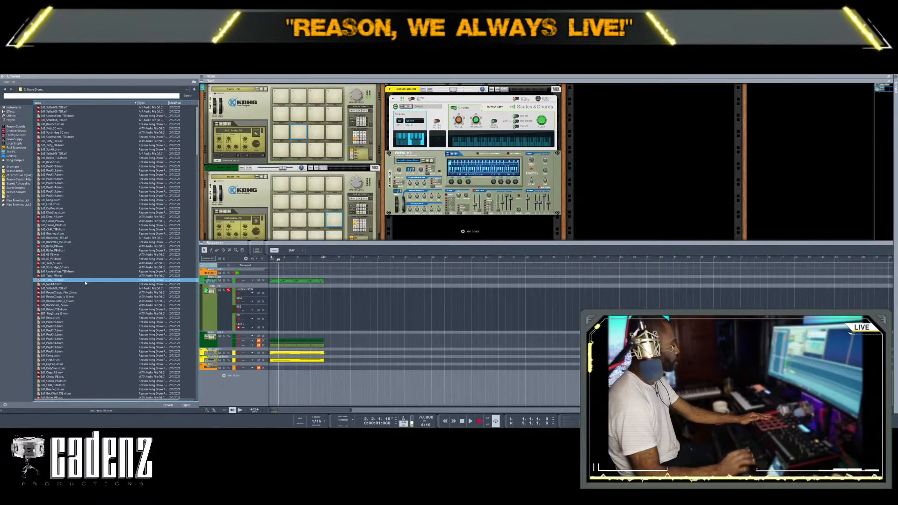
left_click_drag(85, 282, 306, 135)
Browse replacement sounds for the selected pad's drum module and load an Sd2 snare from the Snare Drums folder.
left_click(216, 123)
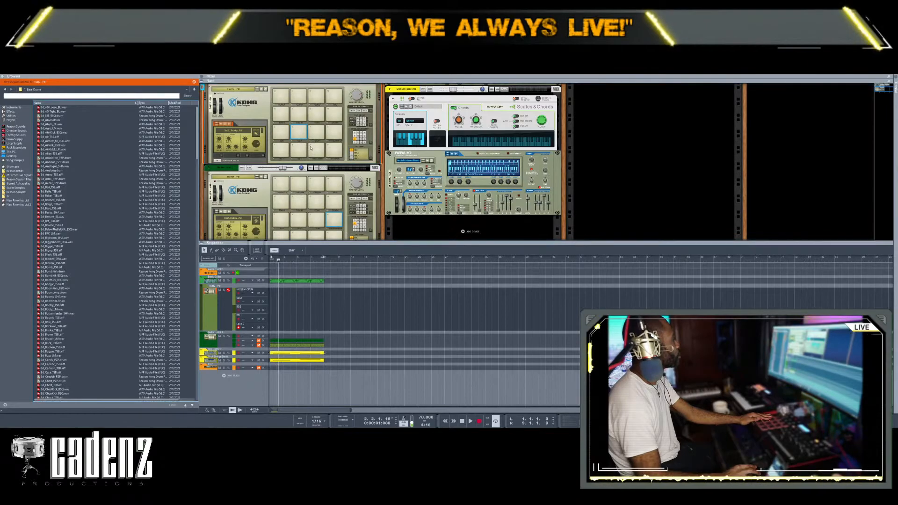
left_click(66, 89)
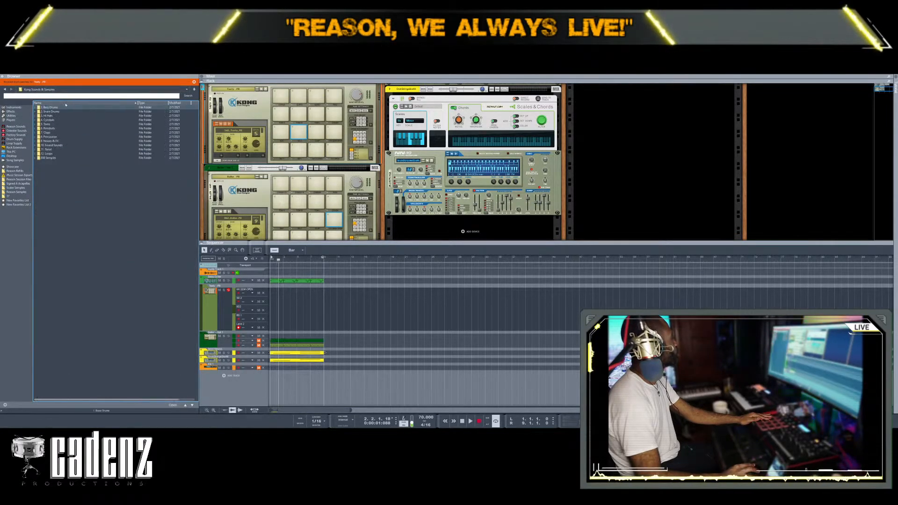
left_click(66, 112)
left_click(56, 102)
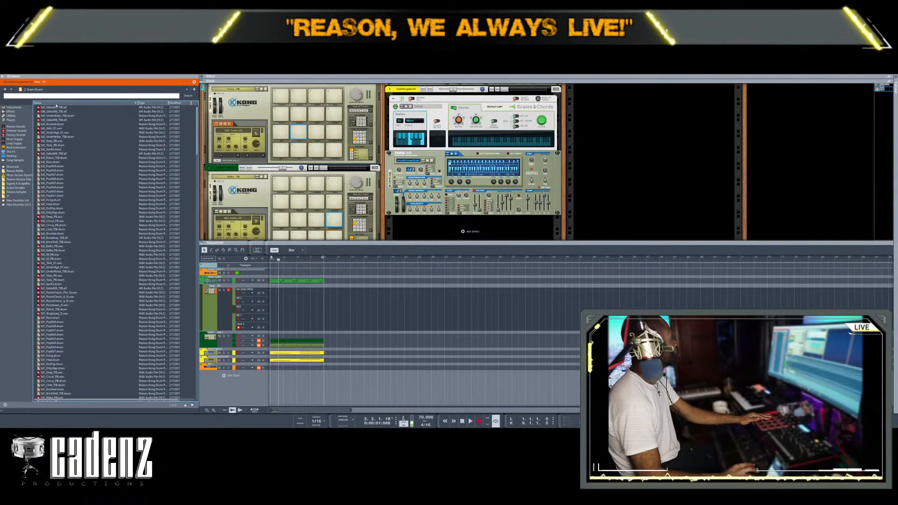
left_click(56, 103)
left_click(57, 103)
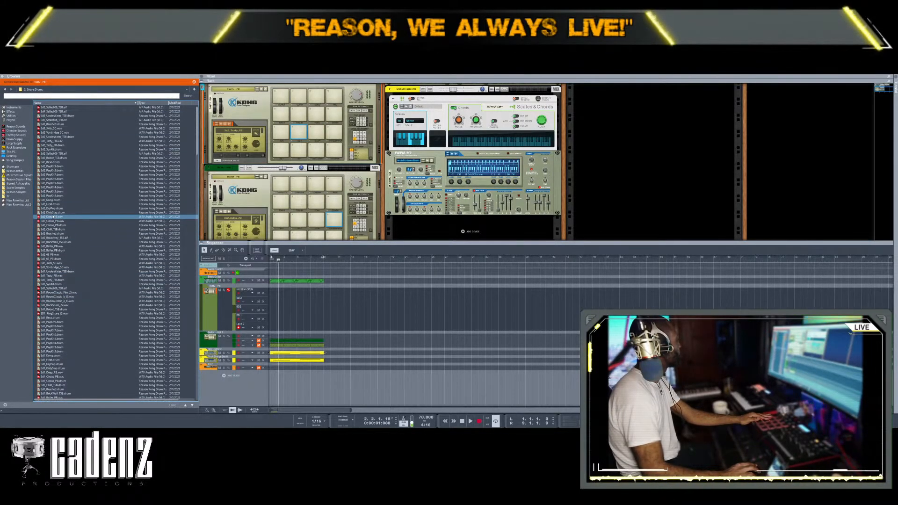
left_click(48, 141)
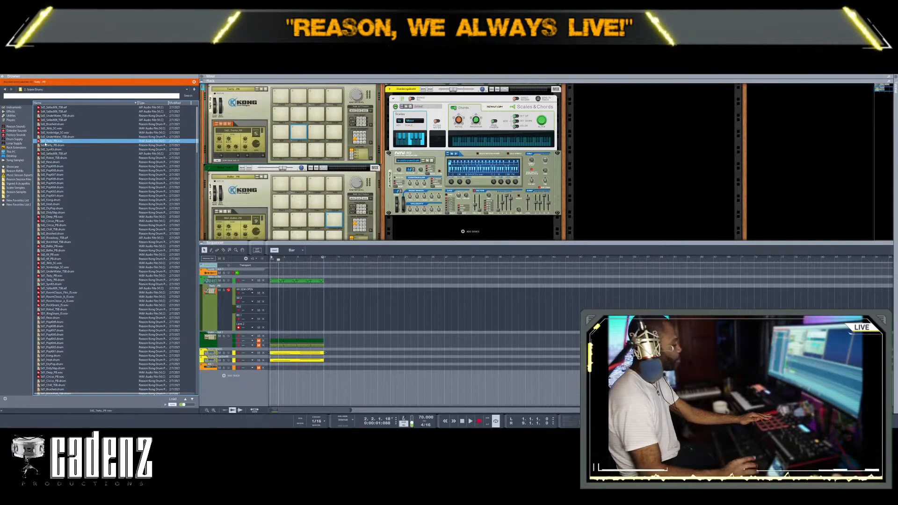
left_click(45, 145)
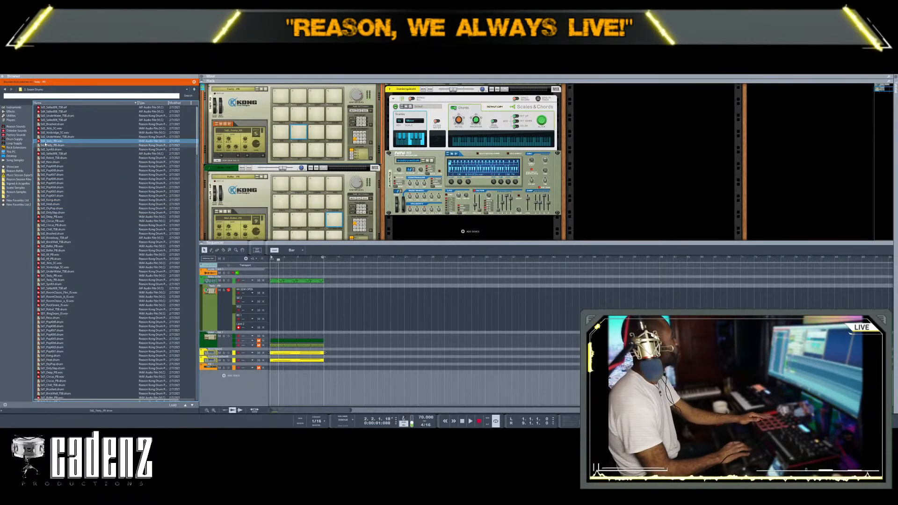
Audition snare sounds up and down the list on the selected pad and settle on the Sd2 sample tried first.
key("Down")
key("Up")
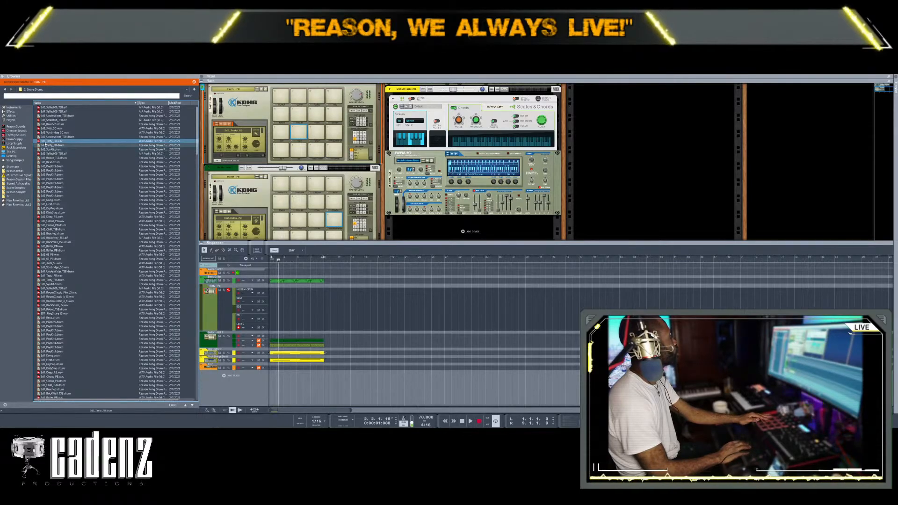
key("Down")
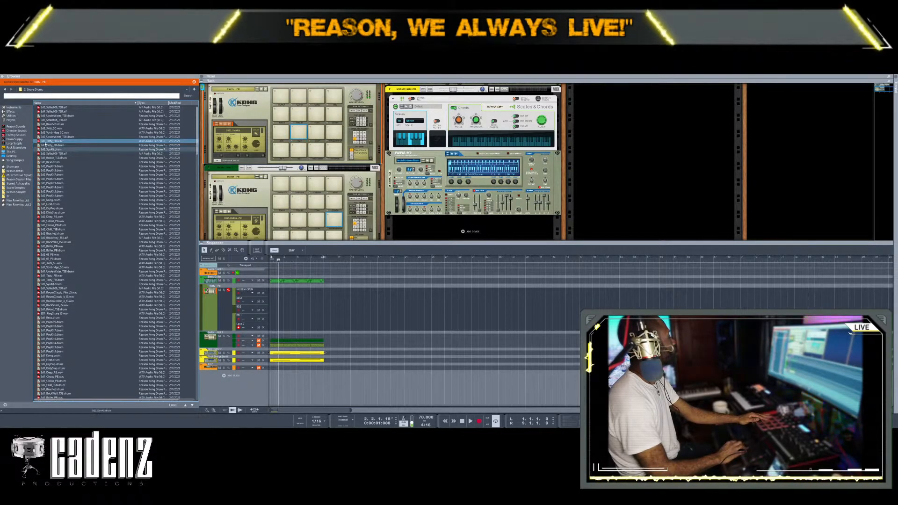
key("Down")
key("Down")
key("Down")
key("Down")
key("Down")
key("Down")
key("Down")
key("Down")
key("Down")
key("Down")
key("Down")
key("Down")
key("Down")
key("Down")
key("Down")
key("Down")
key("Down")
key("Down")
key("Down")
key("Down")
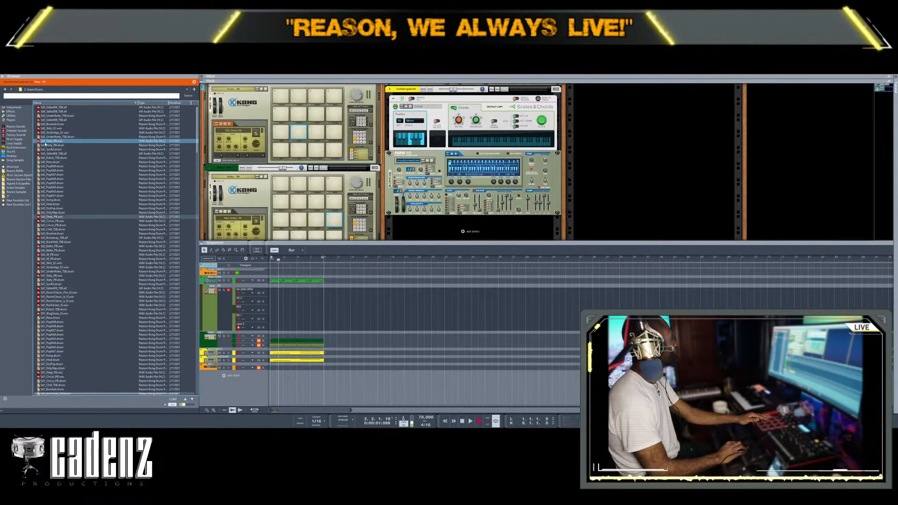
key("Down")
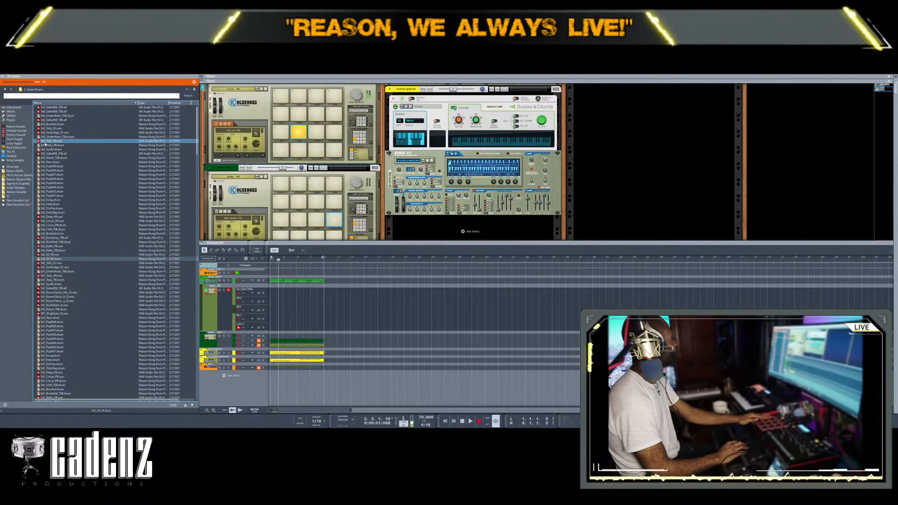
key("Up")
key("Up")
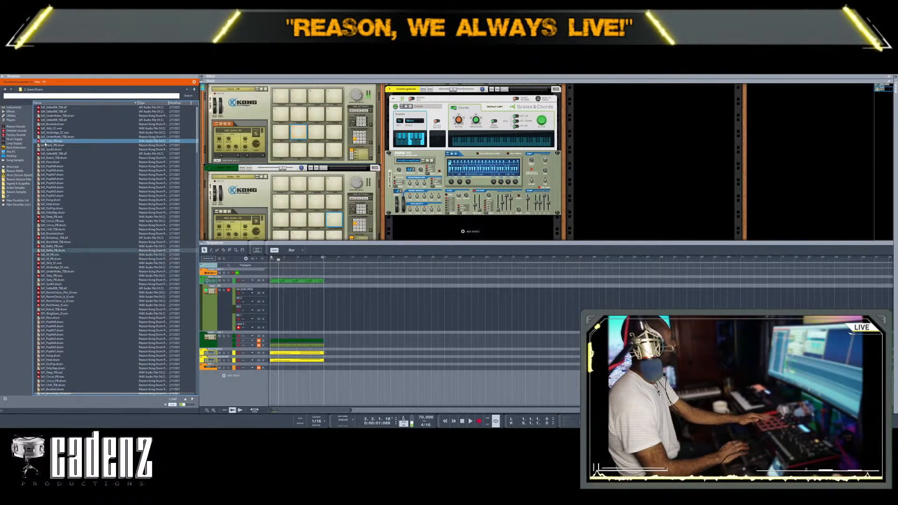
key("Up")
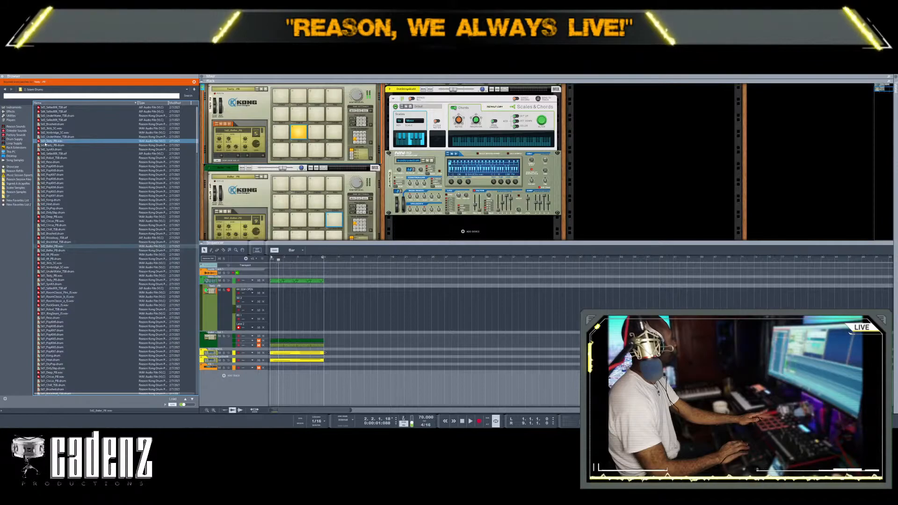
key("Up")
key("Up")
key("Up")
key("Up")
key("Up")
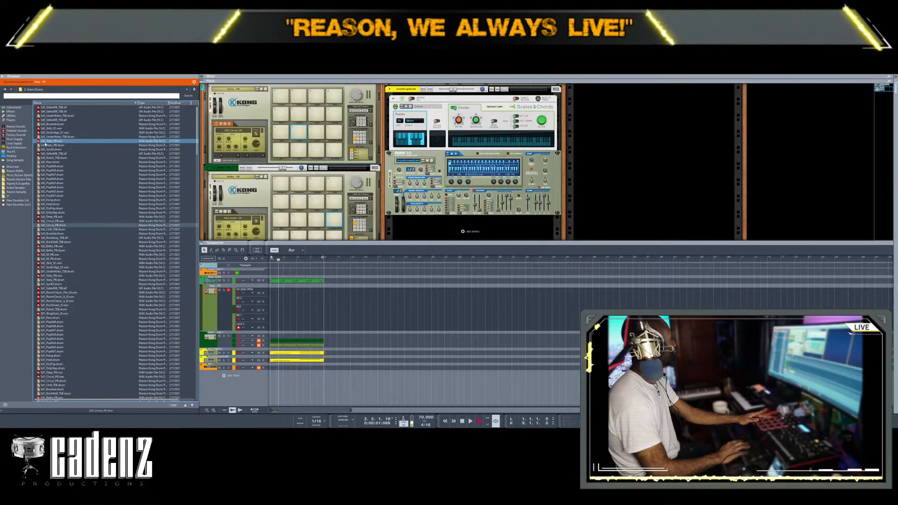
key("Up")
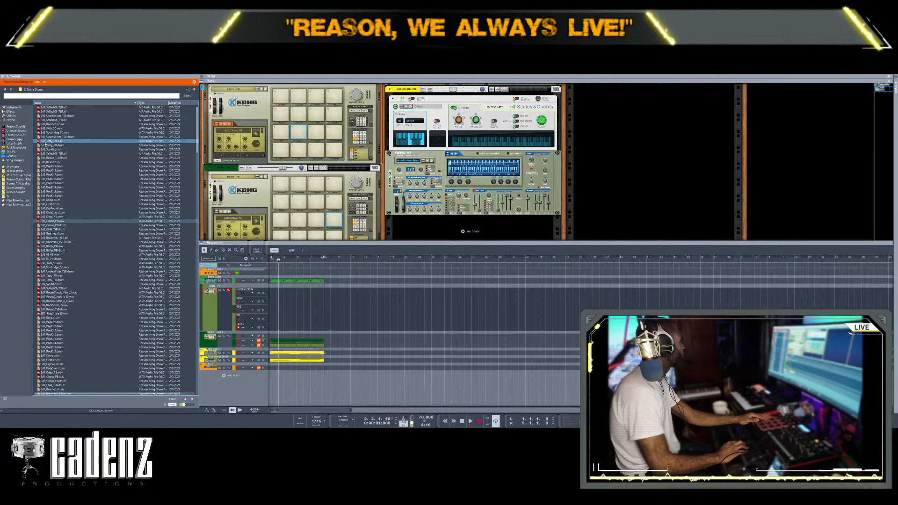
key("Up")
key("Up")
key("Up")
key("Up")
key("Up")
key("Up")
key("Up")
key("Up")
key("Up")
key("Up")
key("Up")
key("Up")
key("Up")
key("Up")
key("Up")
key("Up")
key("Up")
key("Up")
key("Up")
key("Up")
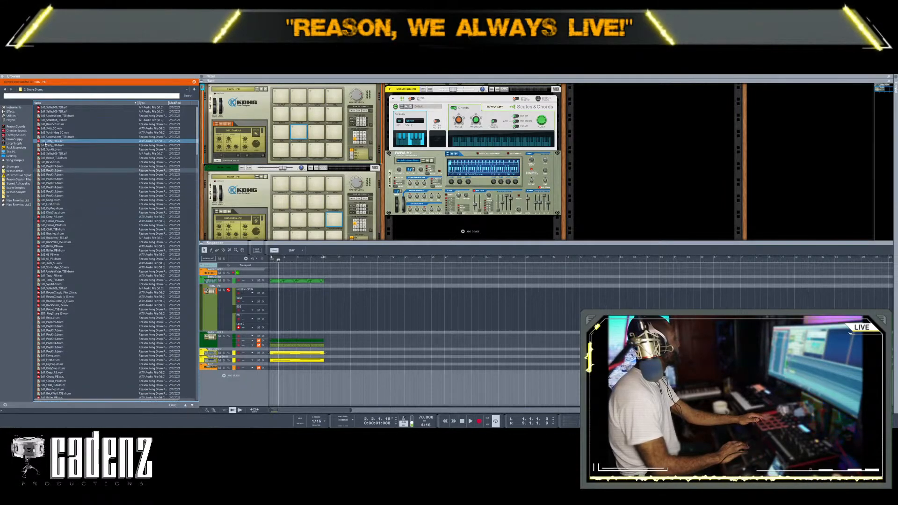
key("Down")
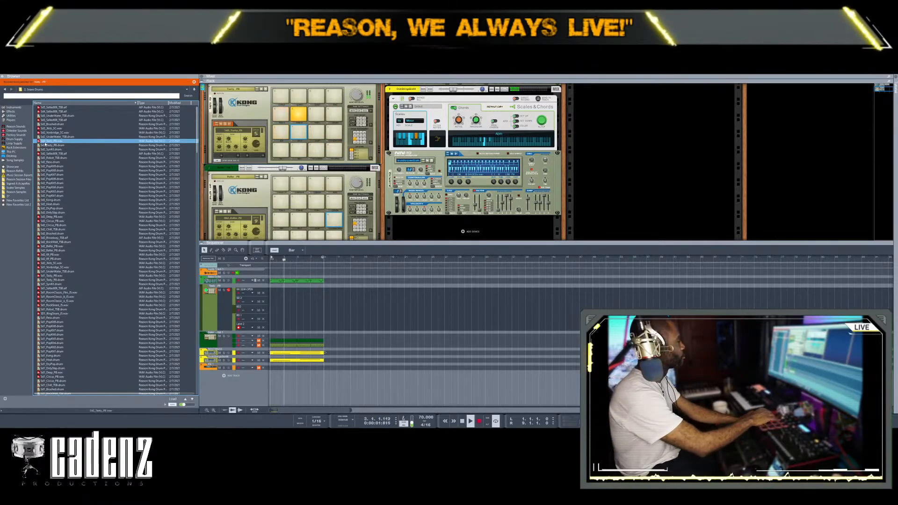
Select the Subtractor track and browse its patches in the Bass folder and the parent Subtractor Patches folder.
left_click(242, 312)
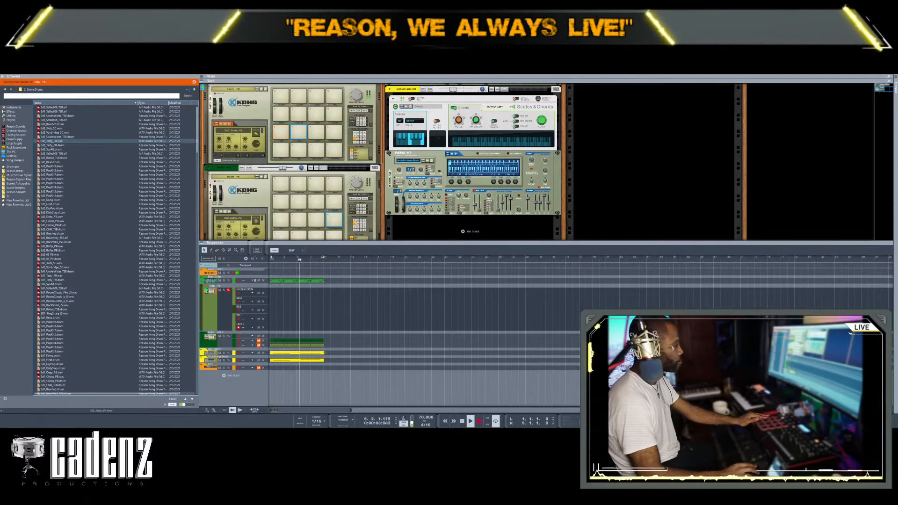
left_click(211, 280)
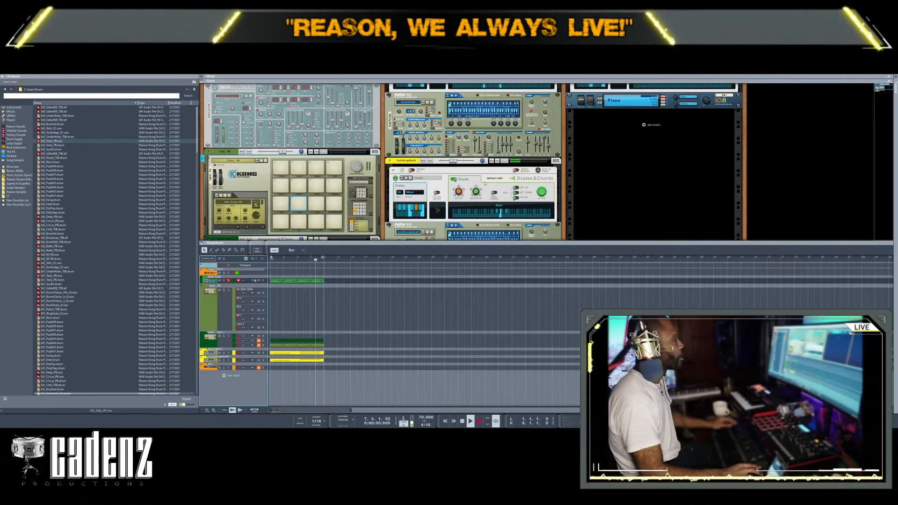
left_click(224, 135)
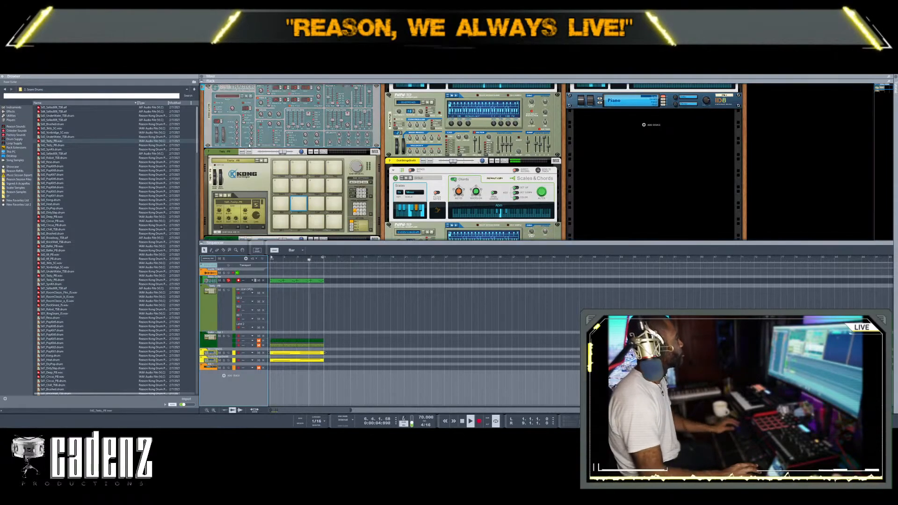
left_click(216, 96)
double_click(80, 108)
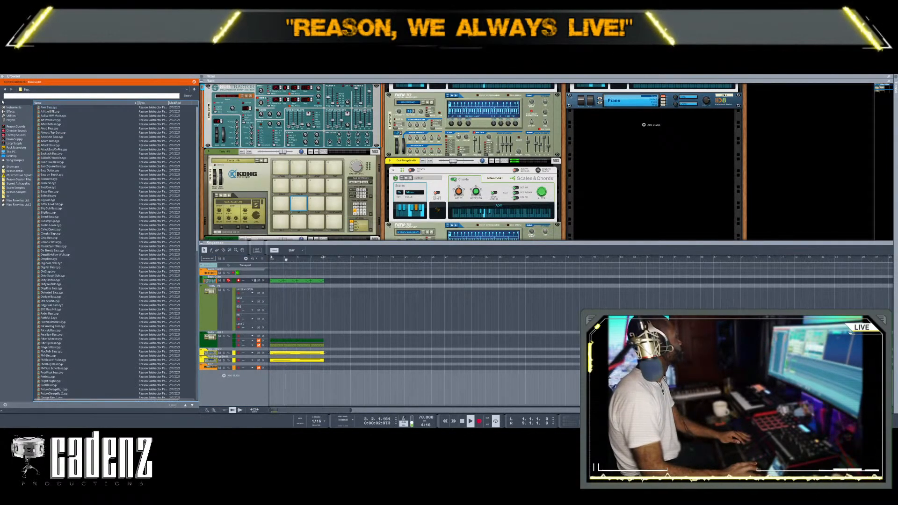
key("BackSpace")
key("Down")
key("Down")
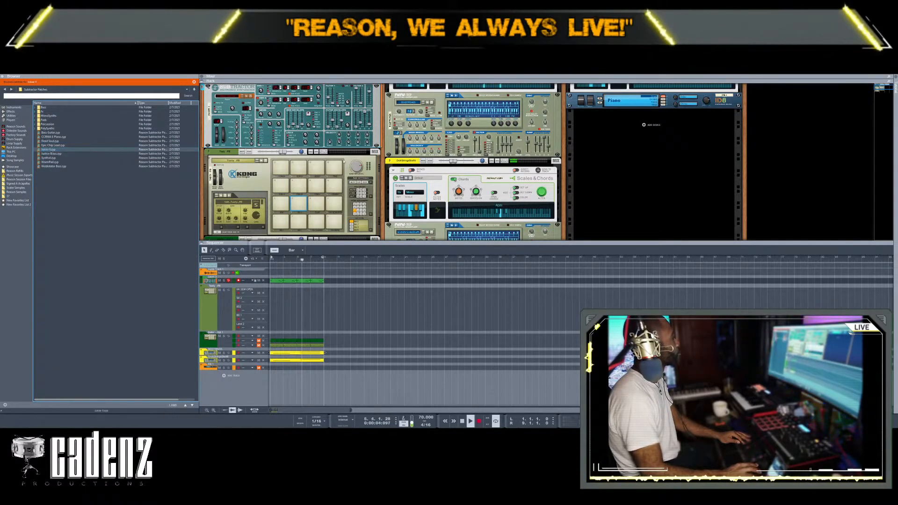
Split the Subtractor clip at bar 5 with the Razor tool and reselect the first Kong track.
left_click(270, 279)
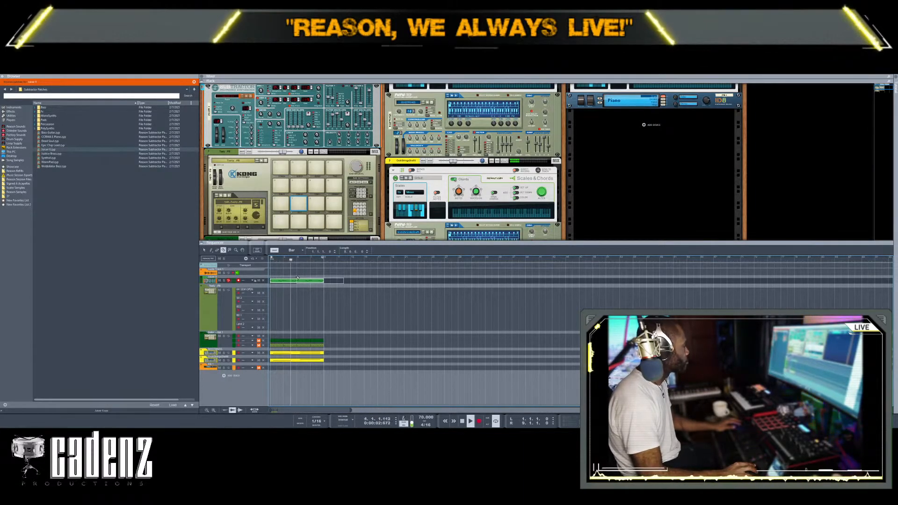
left_click(297, 278)
key("q")
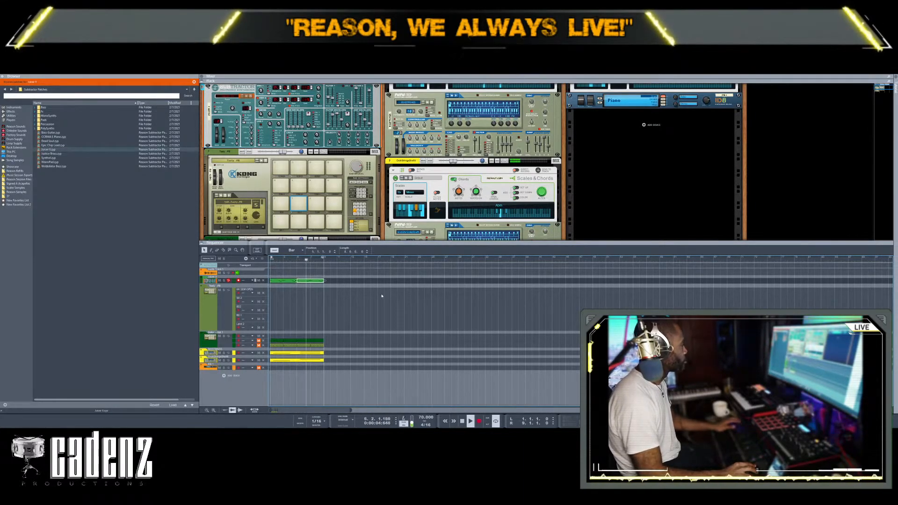
left_click(210, 305)
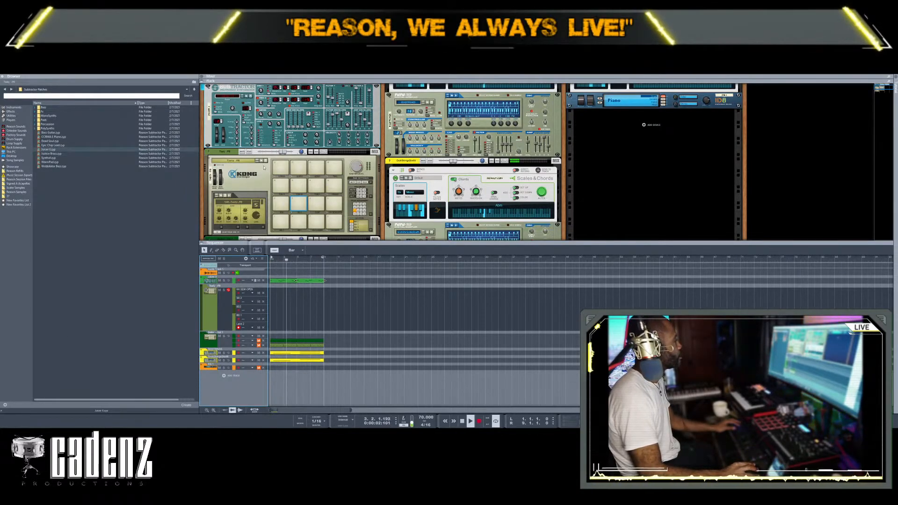
Open the patch browser for the first Kong, audition the PB drum kits and load Circus - PB.
left_click(216, 163)
left_click(77, 124)
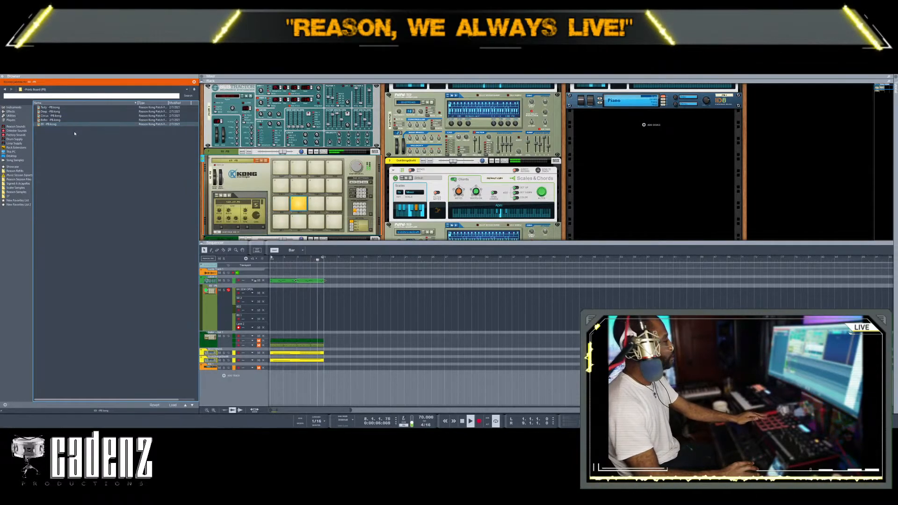
left_click(69, 120)
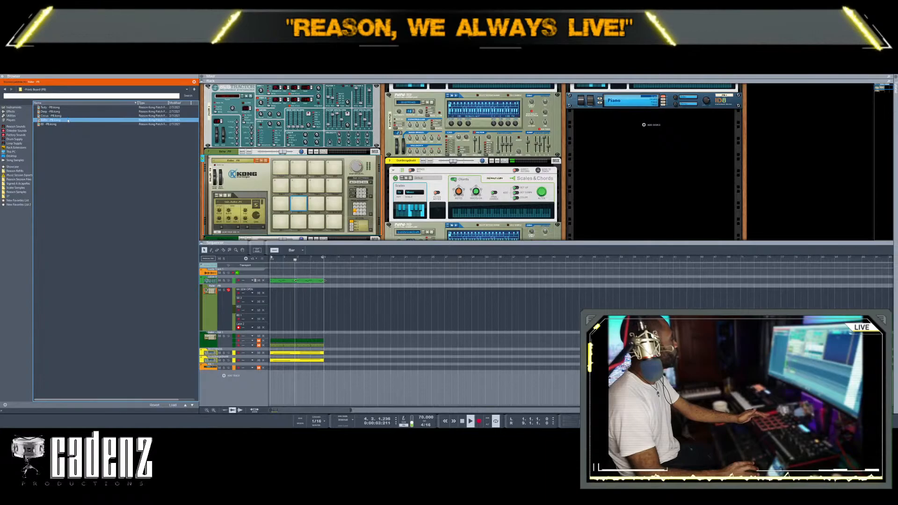
left_click(68, 125)
key("Up")
key("Up")
key("Up")
key("Up")
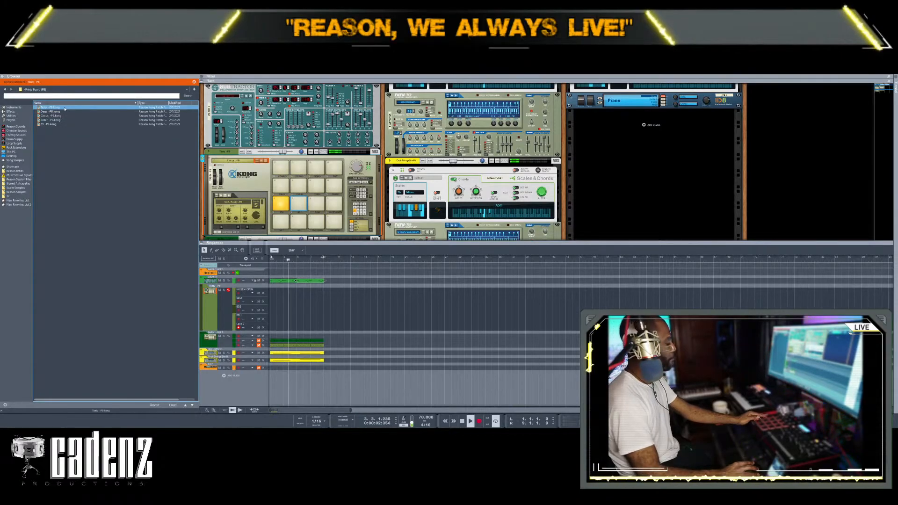
left_click(63, 124)
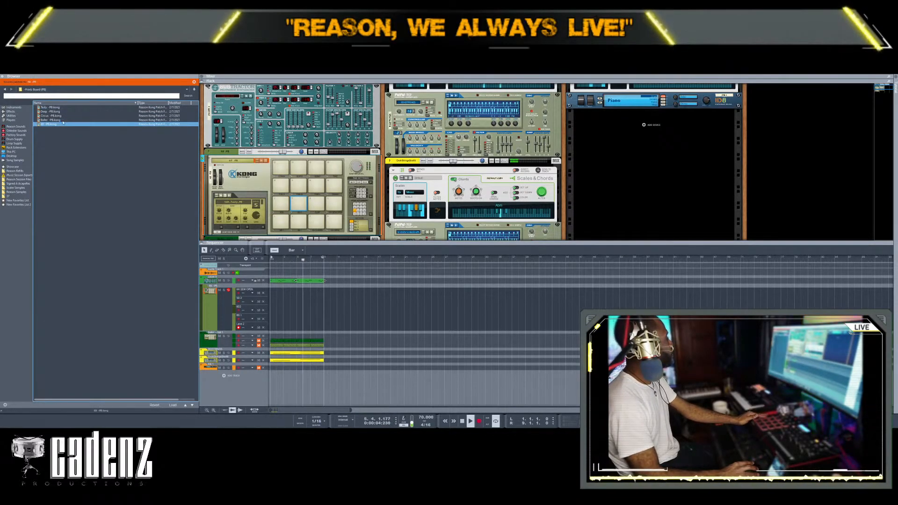
left_click(63, 112)
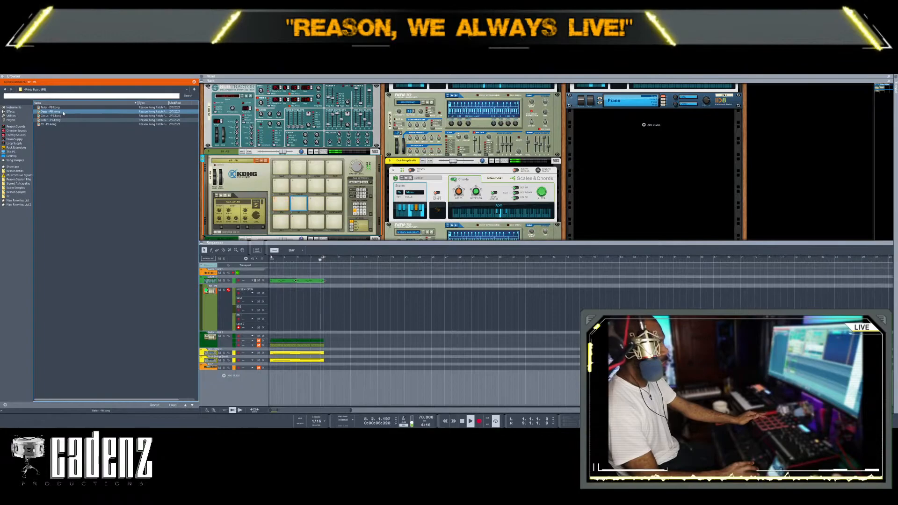
left_click(65, 116)
left_click(65, 116)
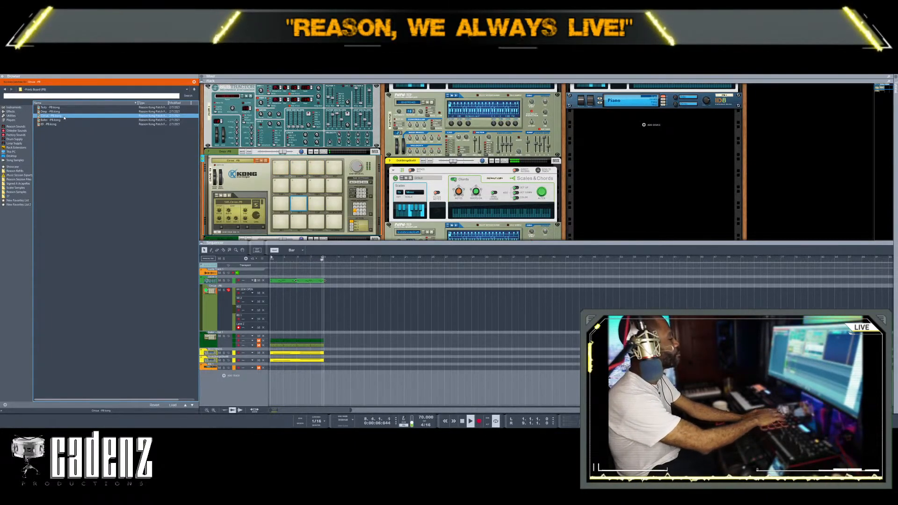
Record Kong drum takes over the eight-bar loop on two separate note lanes of the first Kong track.
key("ctrl+Return")
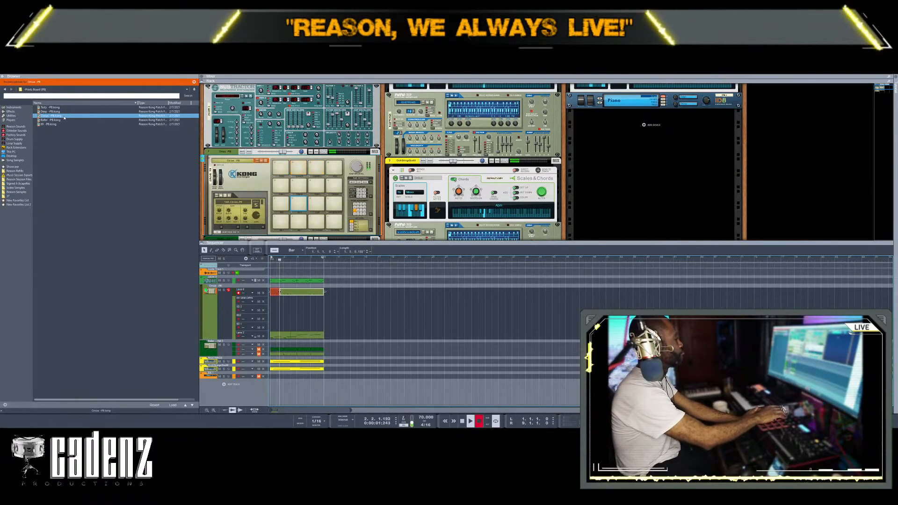
key("ctrl+Return")
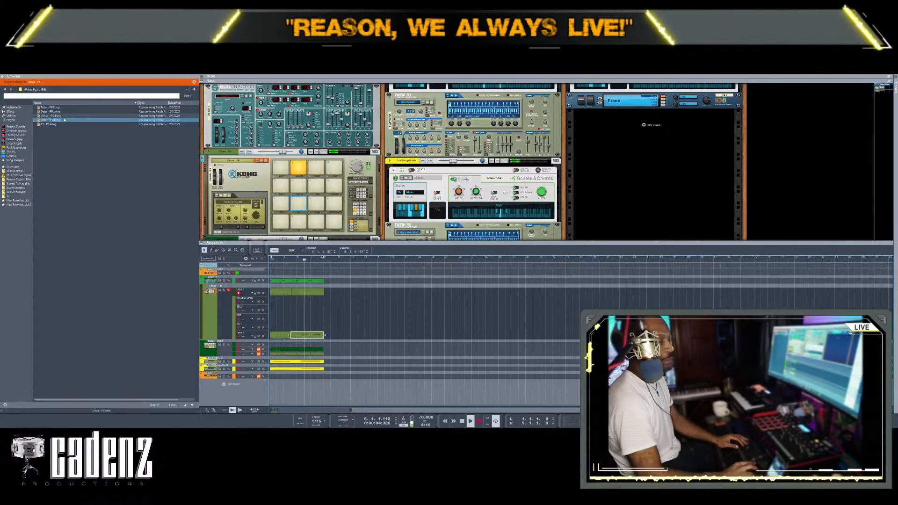
left_click(239, 302)
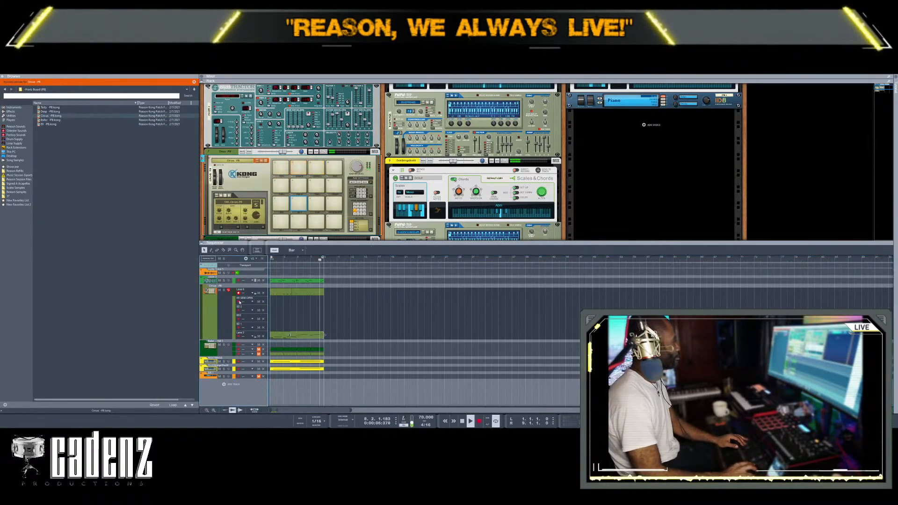
key("ctrl+Return")
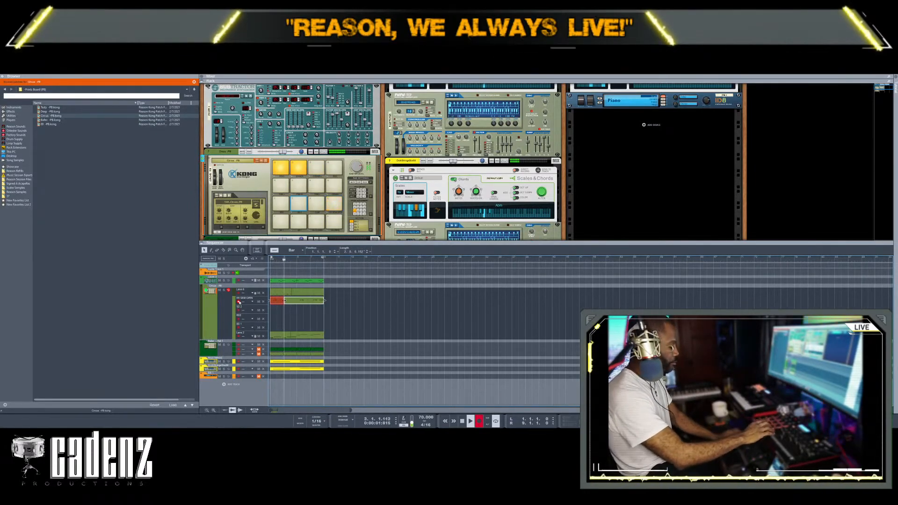
Examine the second lane's recording in the note editor, return to the arrangement and select its clip.
key("ctrl+e")
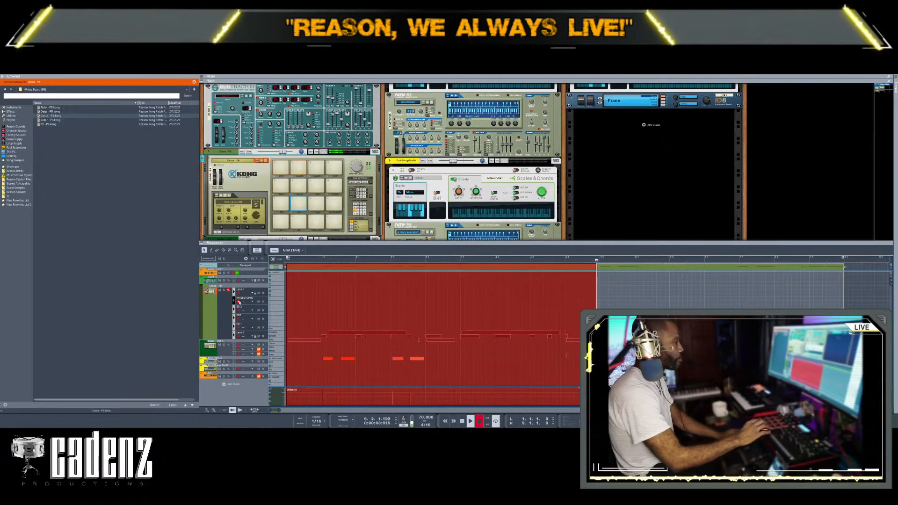
left_click(279, 260)
left_click(296, 301)
key("Delete")
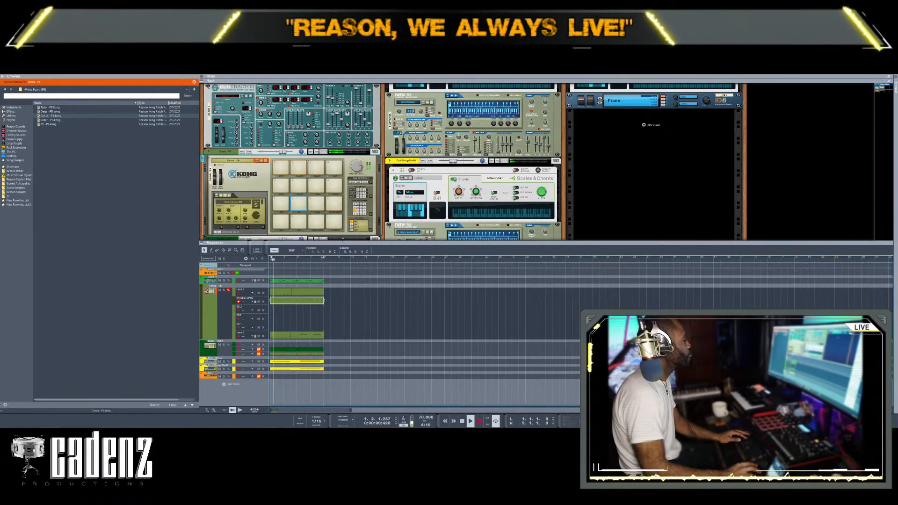
left_click(296, 303)
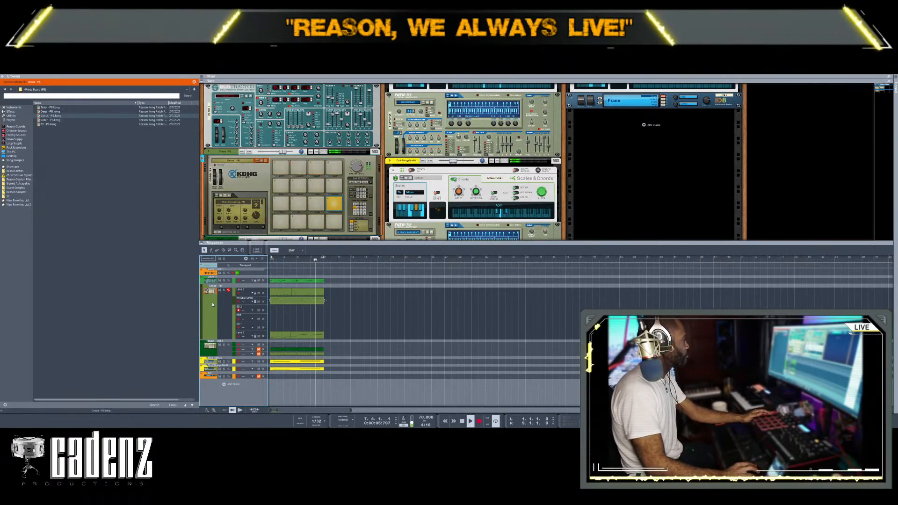
Create a new Kong track from the kit patch below Circus - PB and switch it to the last patch in the folder.
left_click(56, 116)
left_click(55, 119)
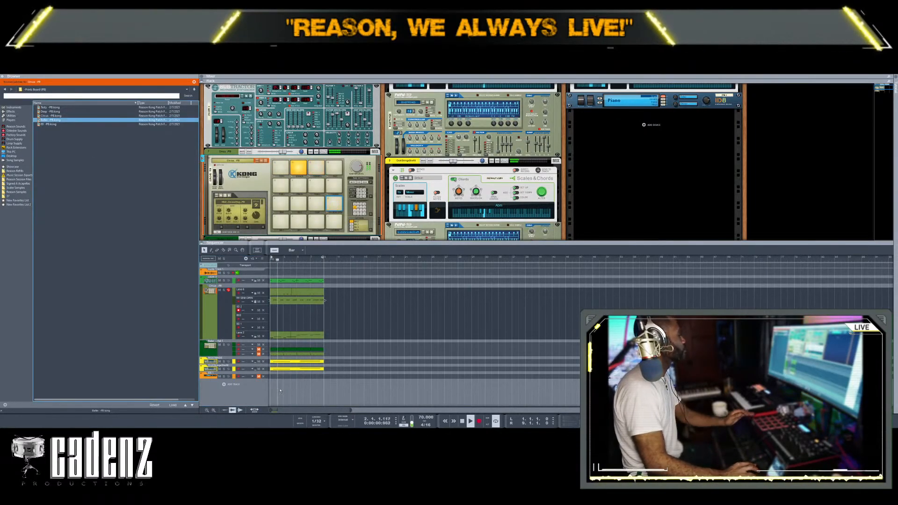
left_click_drag(232, 376, 233, 381)
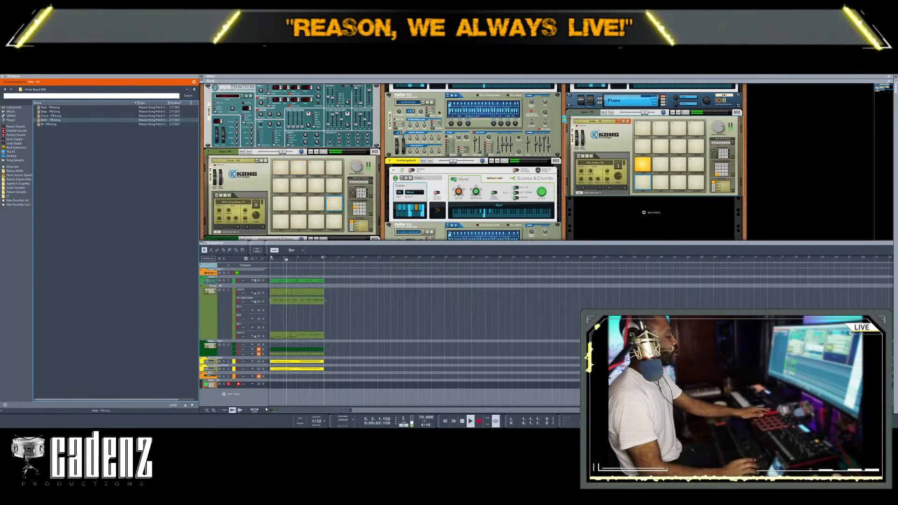
key("Down")
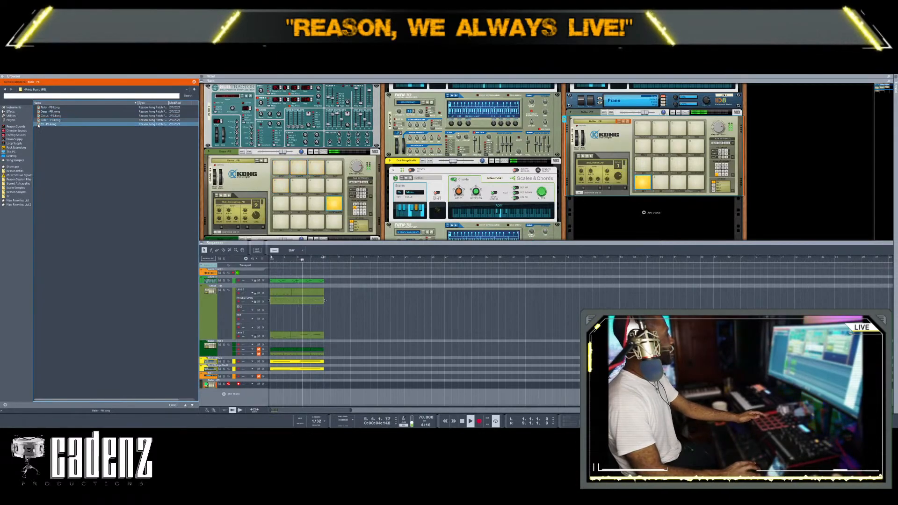
left_click(610, 164)
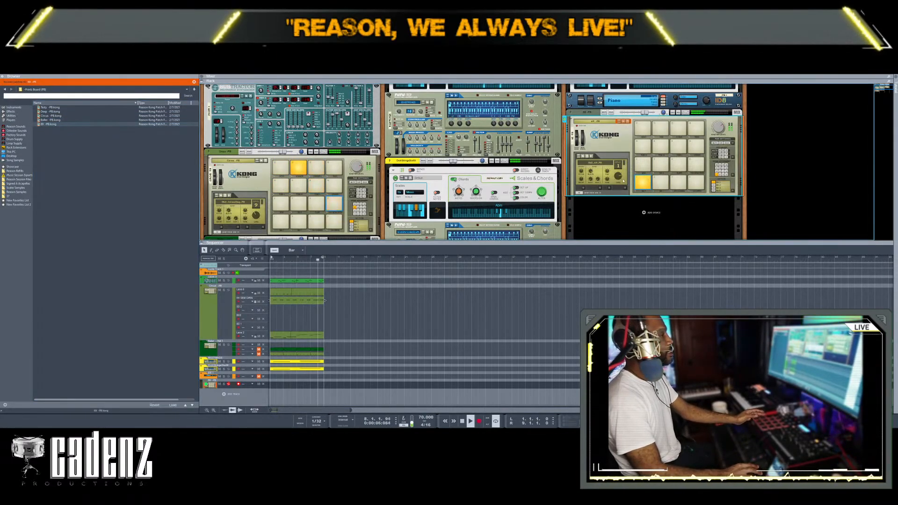
Browse replacement sounds for the new Kong's selected pad and try the first samples in the Bass Drums folder.
left_click(608, 161)
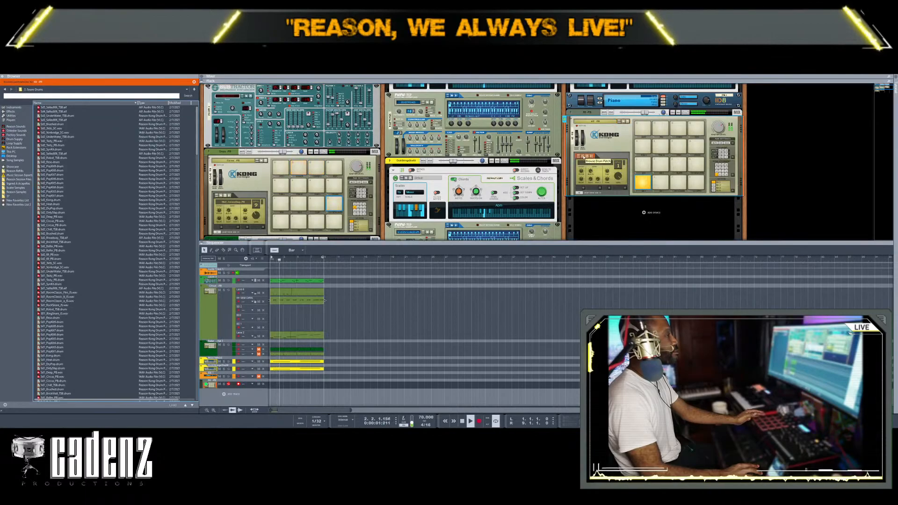
left_click(55, 101)
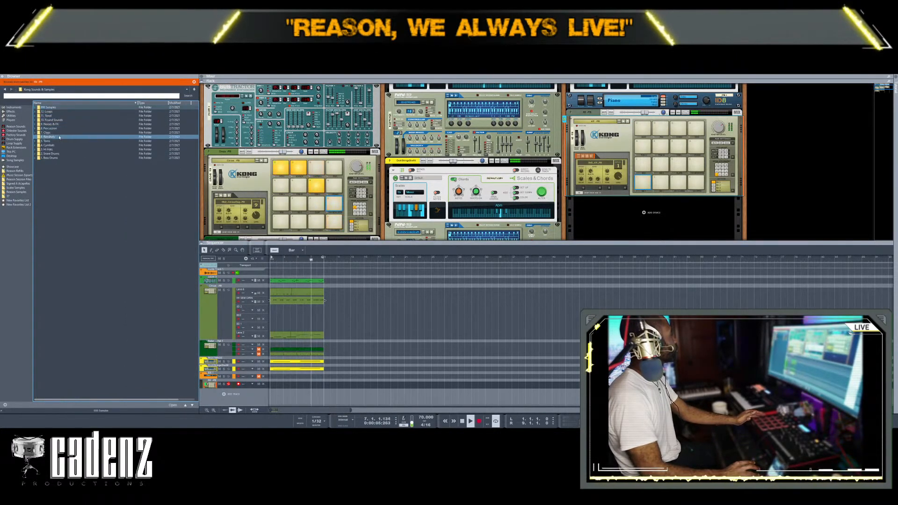
double_click(59, 159)
left_click(63, 107)
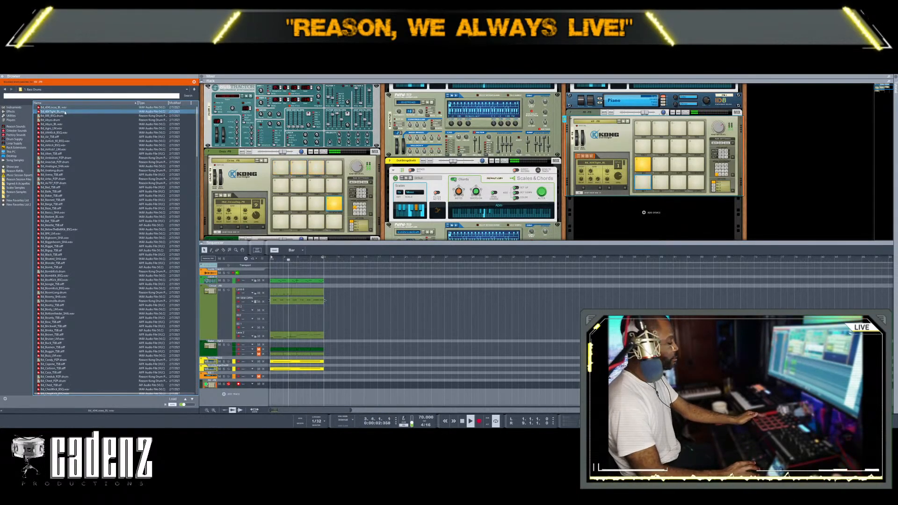
left_click_drag(606, 79, 606, 181)
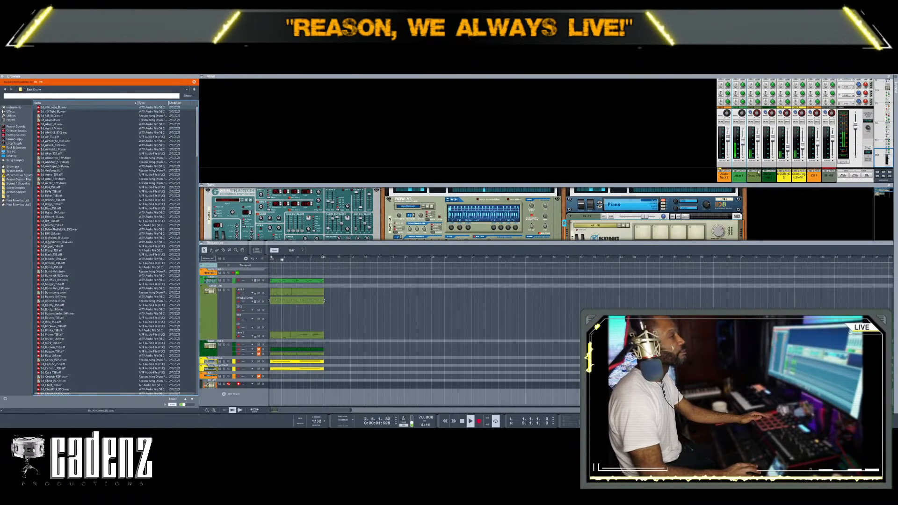
left_click(767, 123)
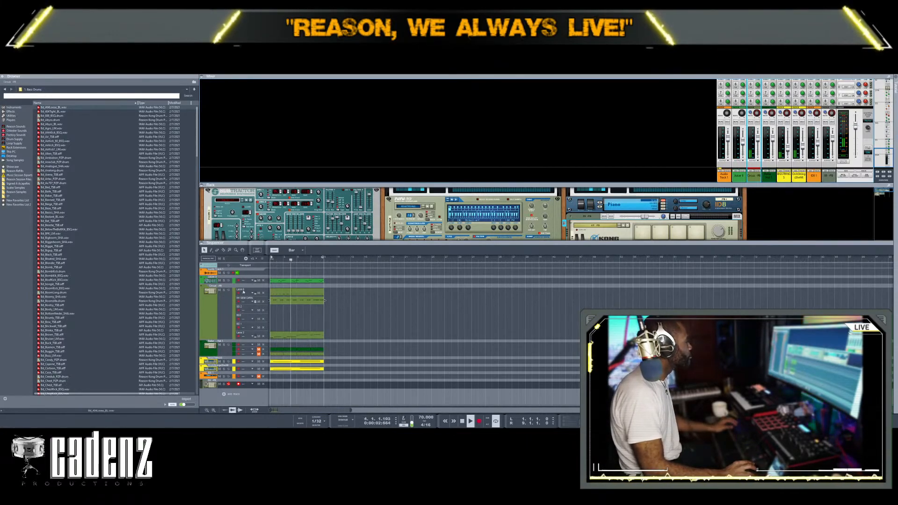
left_click(224, 291)
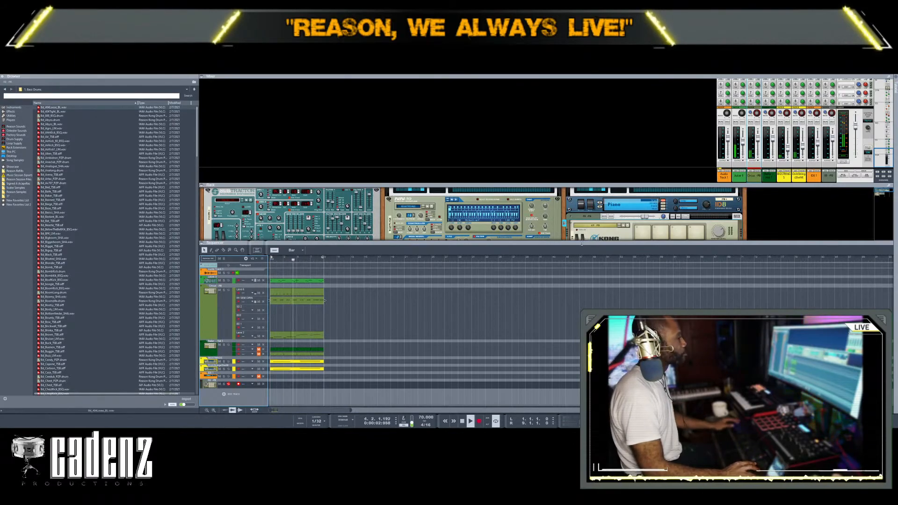
Select the first yellow NN-XT track and search the Factory, Orkester and Reason Sounds banks for a replacement patch.
left_click(219, 361)
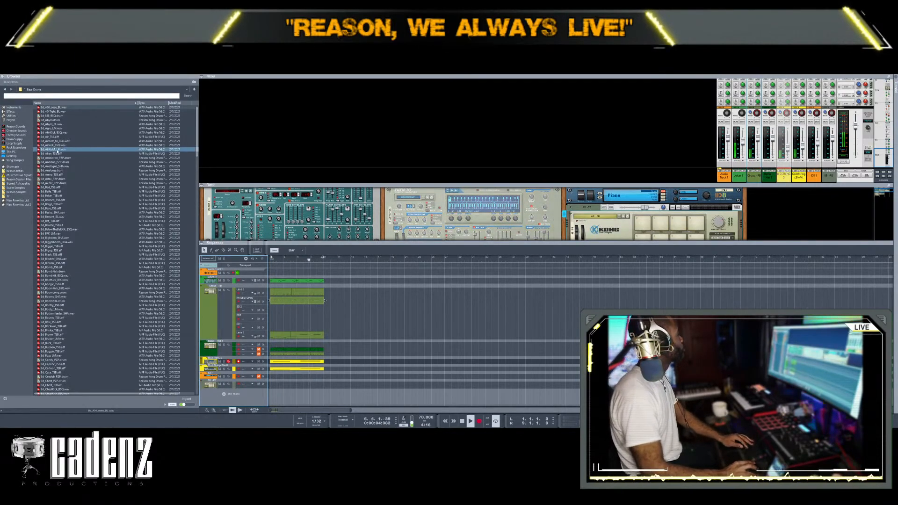
left_click(13, 135)
left_click(51, 125)
left_click(39, 149)
left_click(16, 130)
left_click(46, 124)
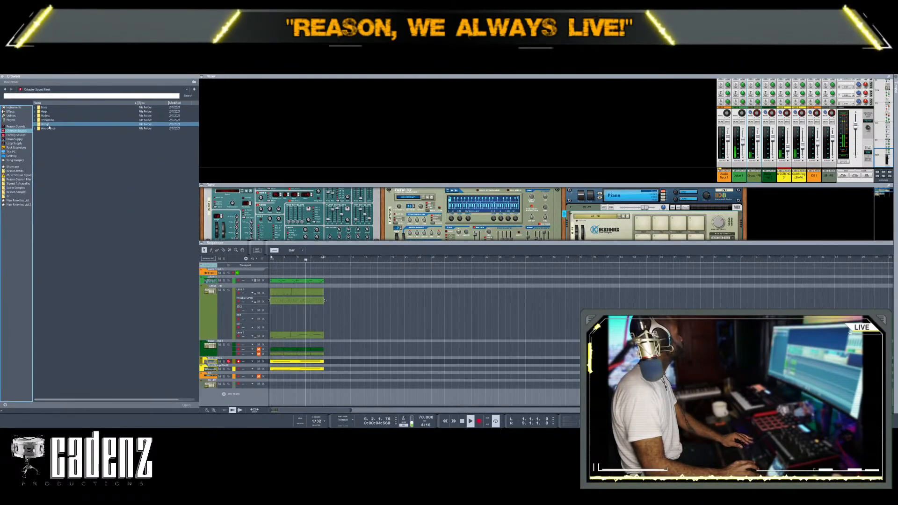
left_click(14, 127)
left_click(55, 158)
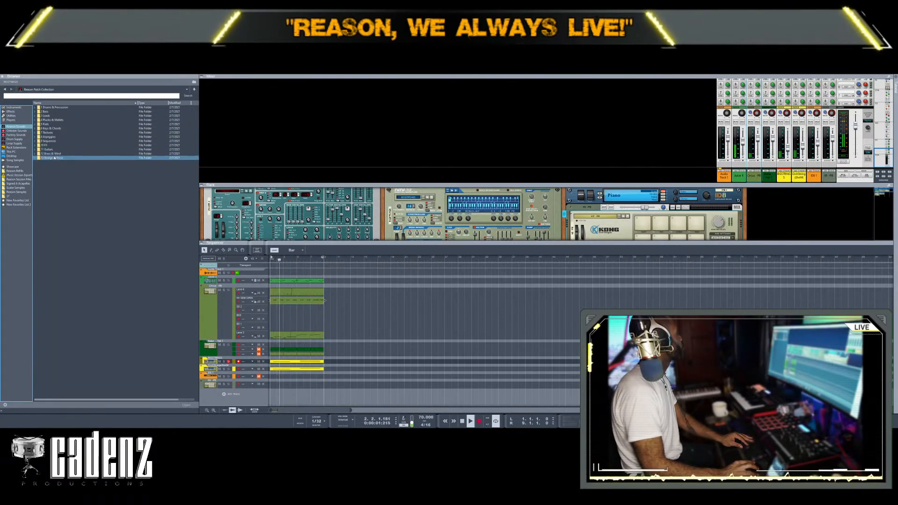
Load a Combinator pad from the Reason Sounds Pads folder onto the first yellow track and mute the second yellow track's lane.
double_click(55, 125)
left_click(56, 125)
left_click(58, 171)
left_click(60, 205)
left_click(63, 217)
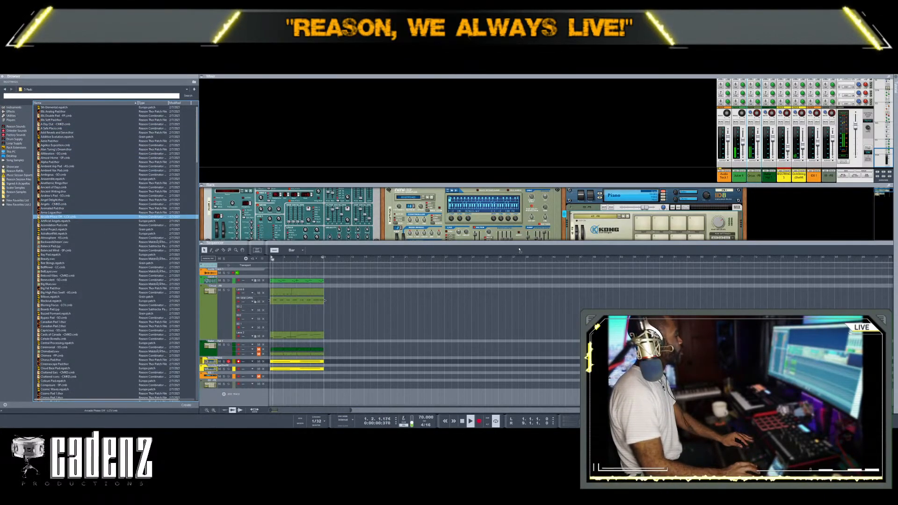
left_click(214, 361)
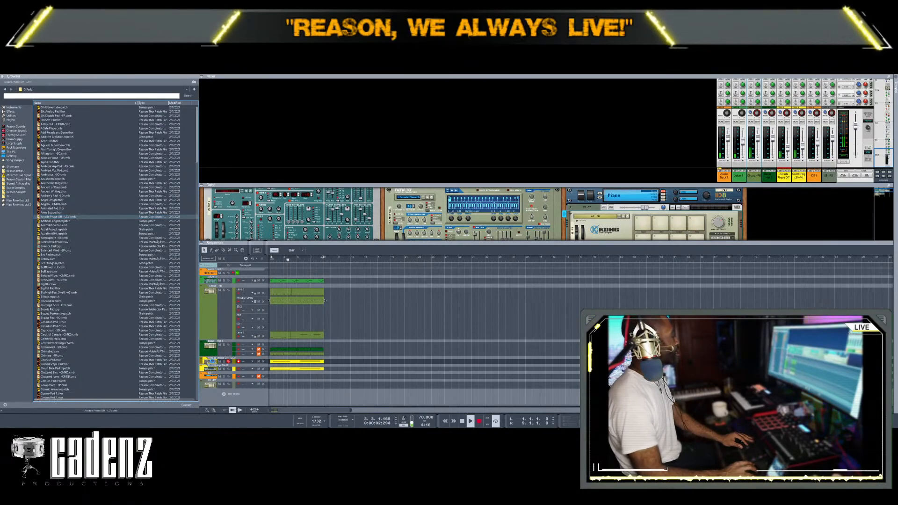
left_click(259, 369)
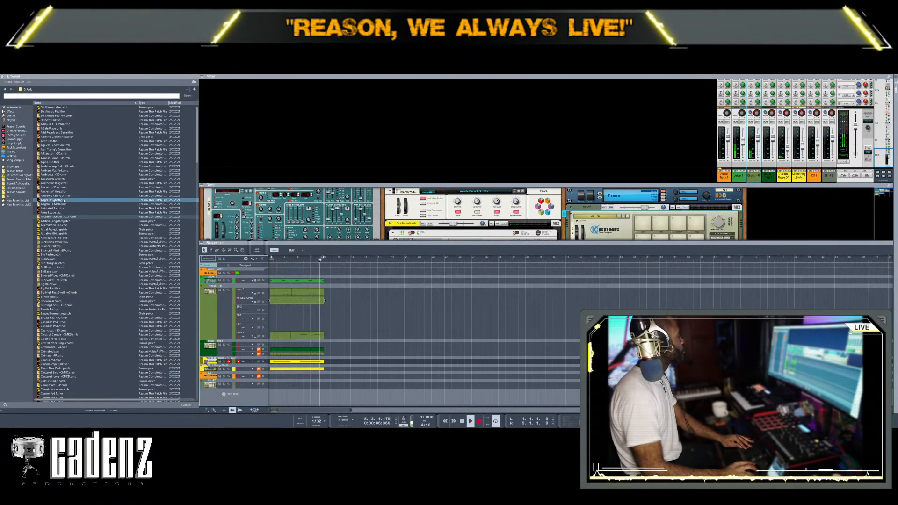
Replace the first yellow track's instrument with a Europa pad patch from the Pads folder.
left_click_drag(56, 221, 257, 363)
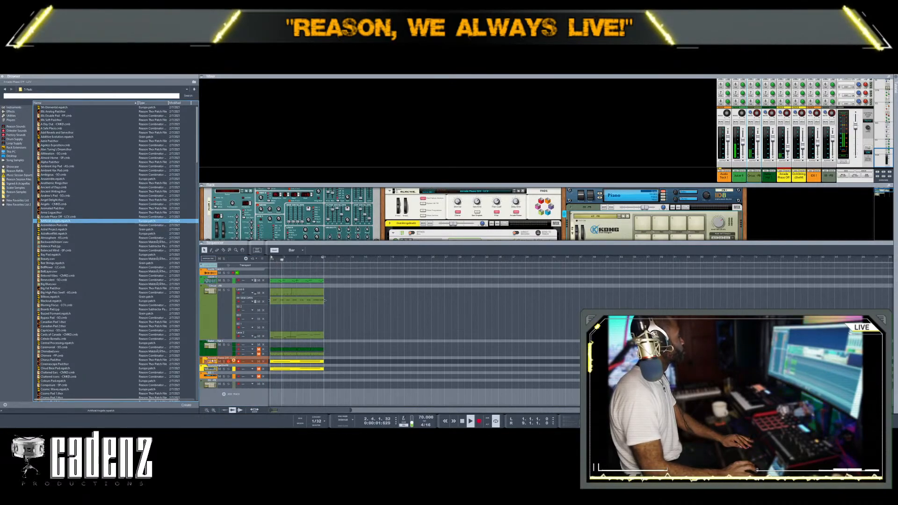
left_click(89, 259)
left_click(108, 284)
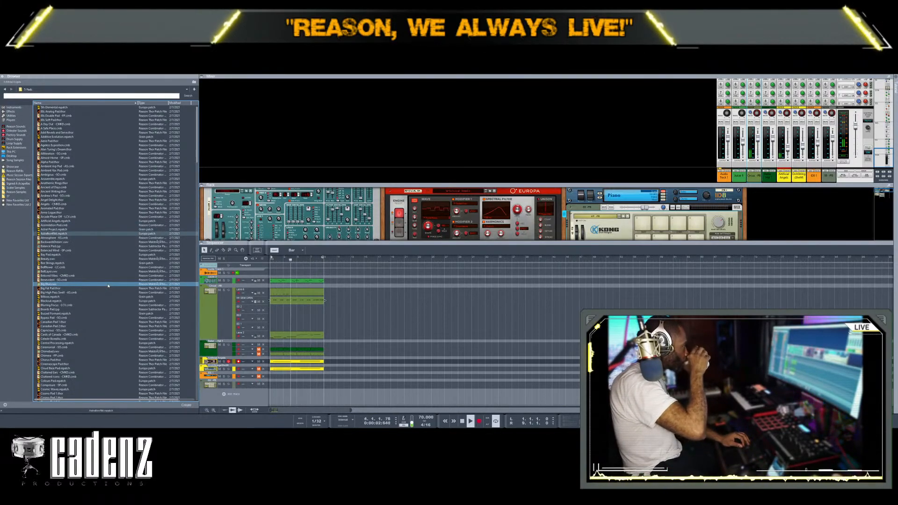
Look through the next patches in the Pads folder for another replacement pad sound.
key("Down")
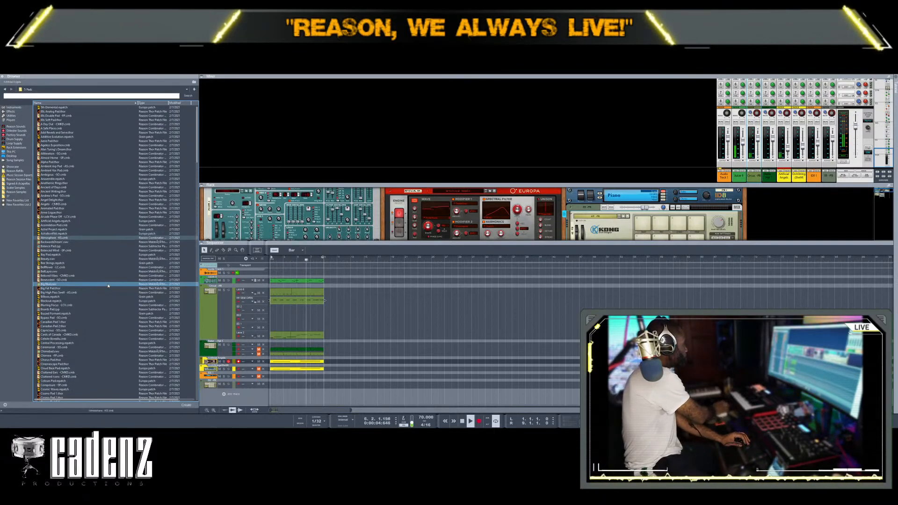
key("Down")
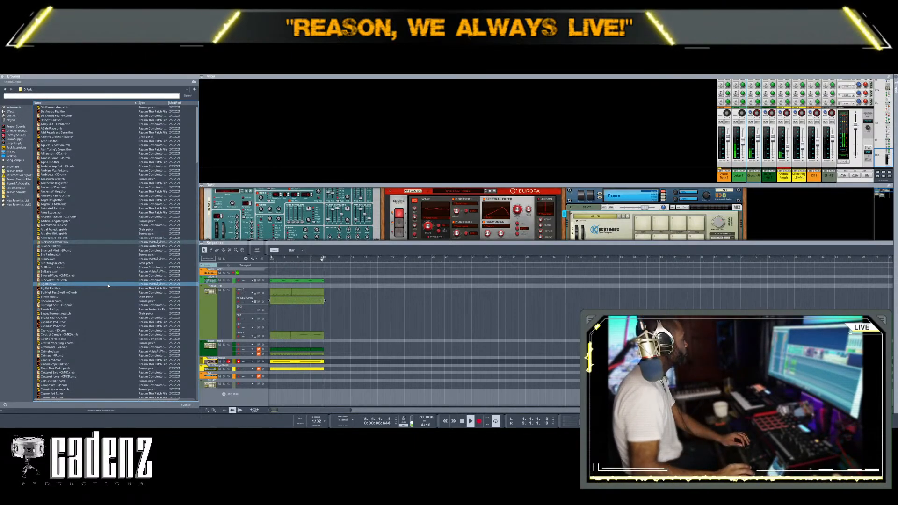
key("Down")
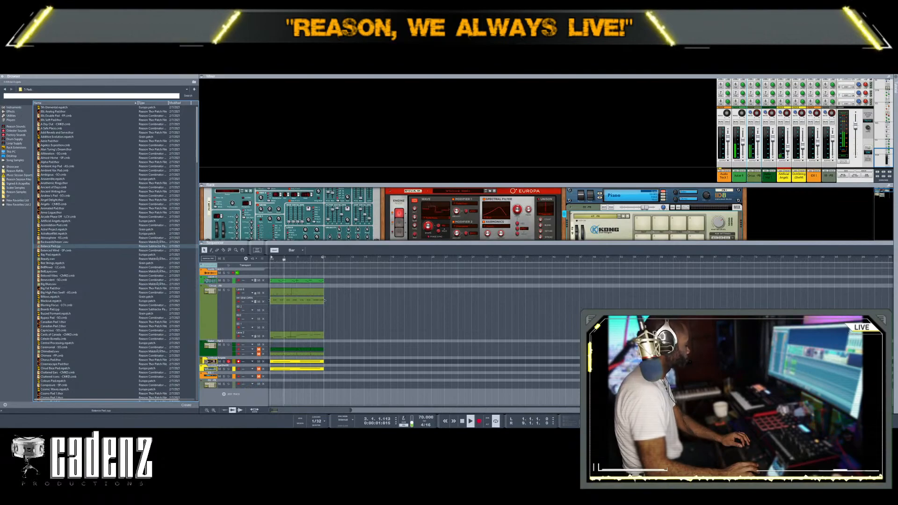
key("Down")
key("Down")
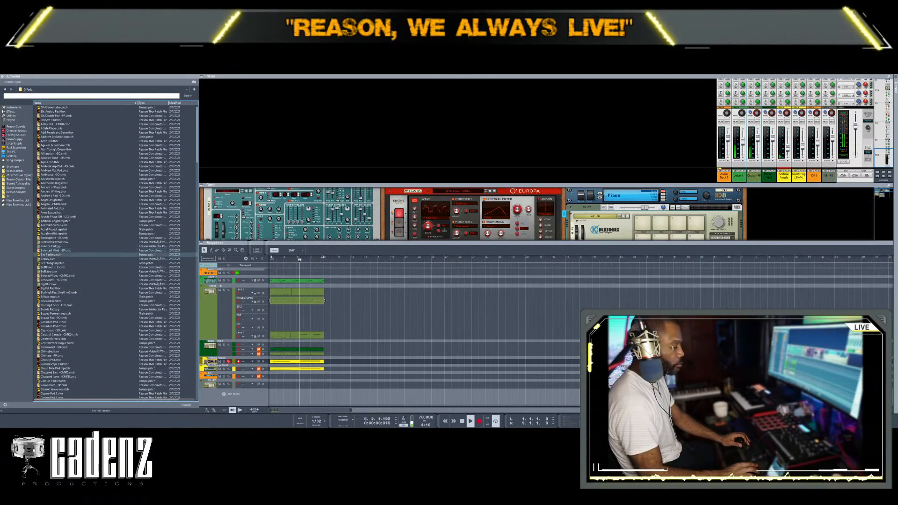
key("Down")
key("Down")
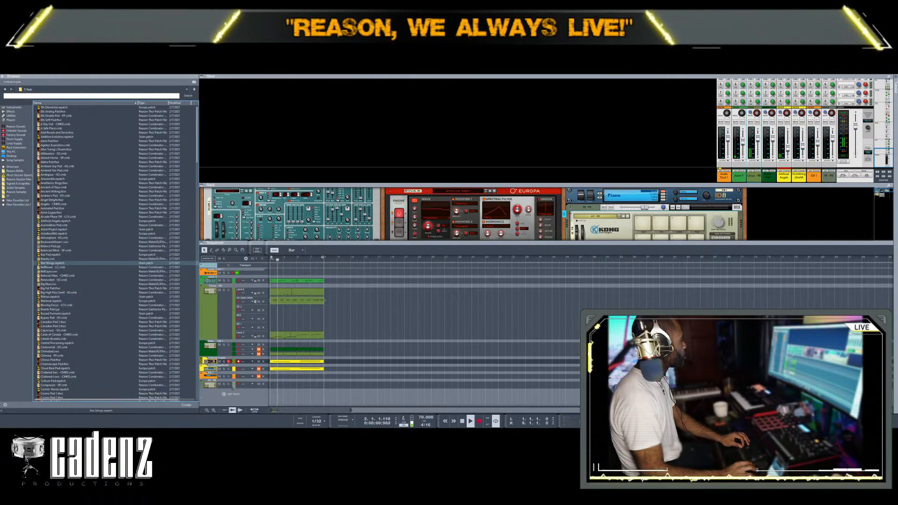
key("Down")
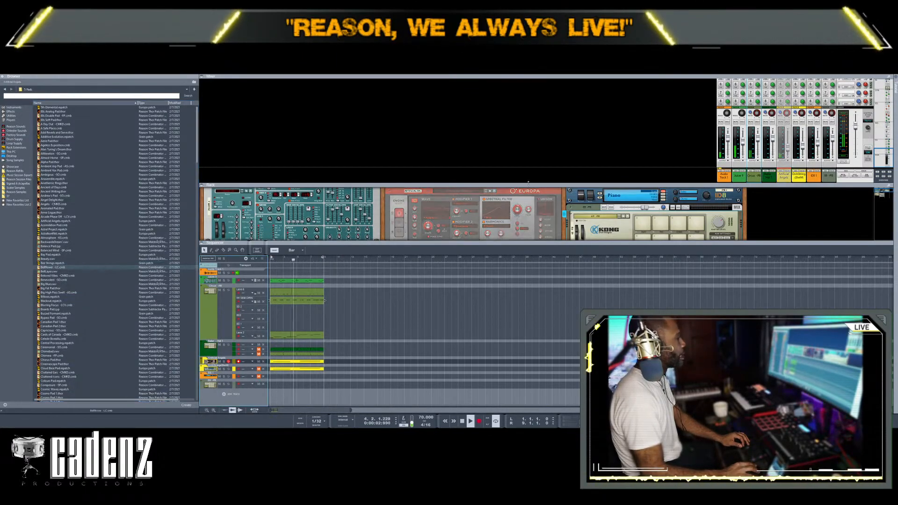
Browse patches for the first yellow track's Europa, audition successive Pads folder sounds, and load the Malström patch Beauty.
left_click(492, 192)
key("Down")
key("Down")
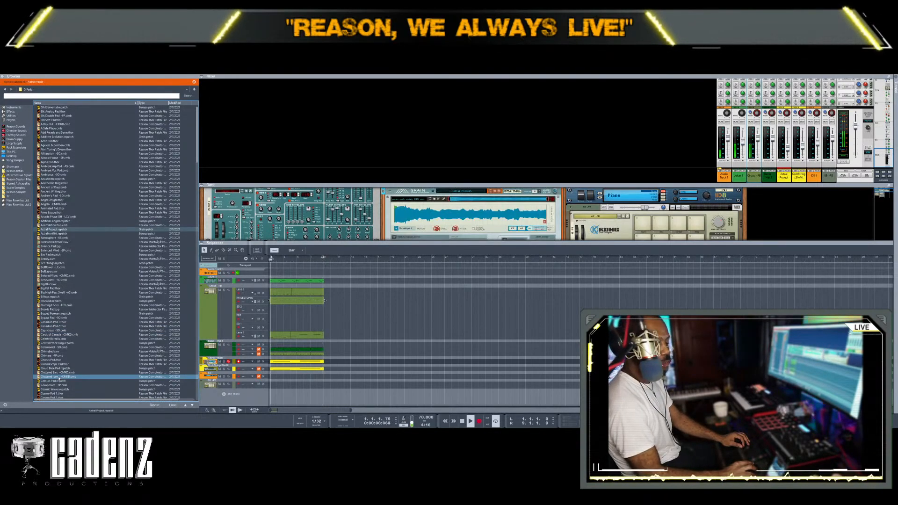
key("Down")
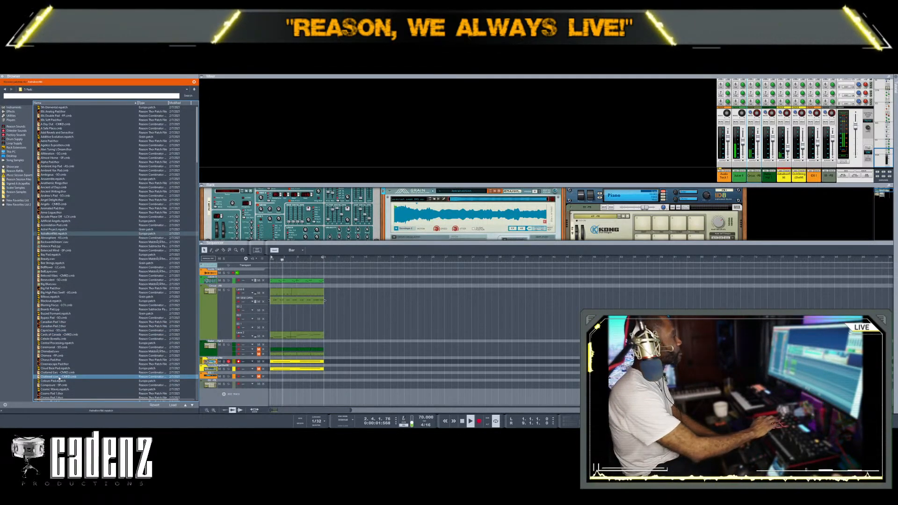
key("Down")
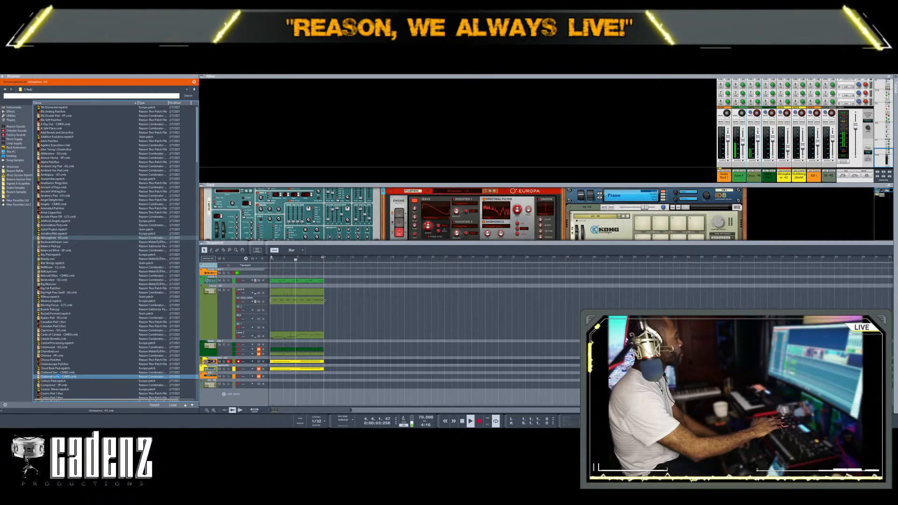
key("Down")
key("Down")
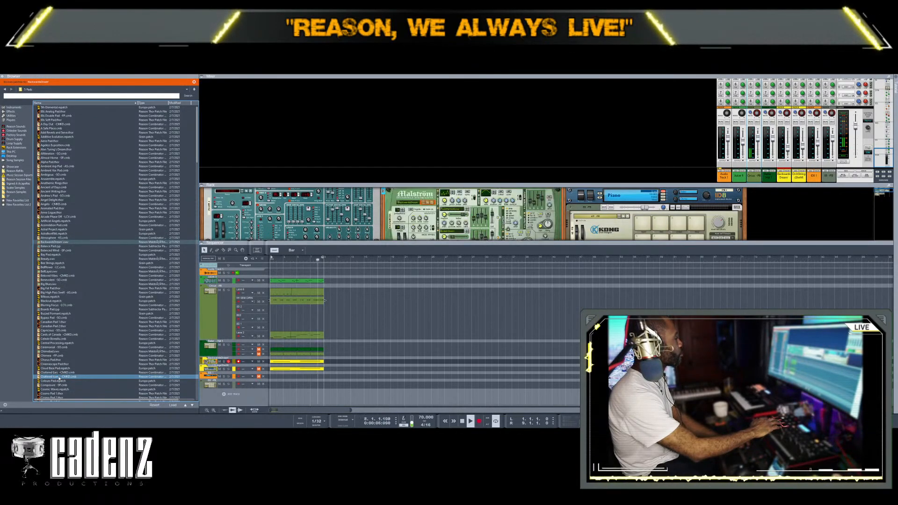
key("Down")
key("Down")
key("Down")
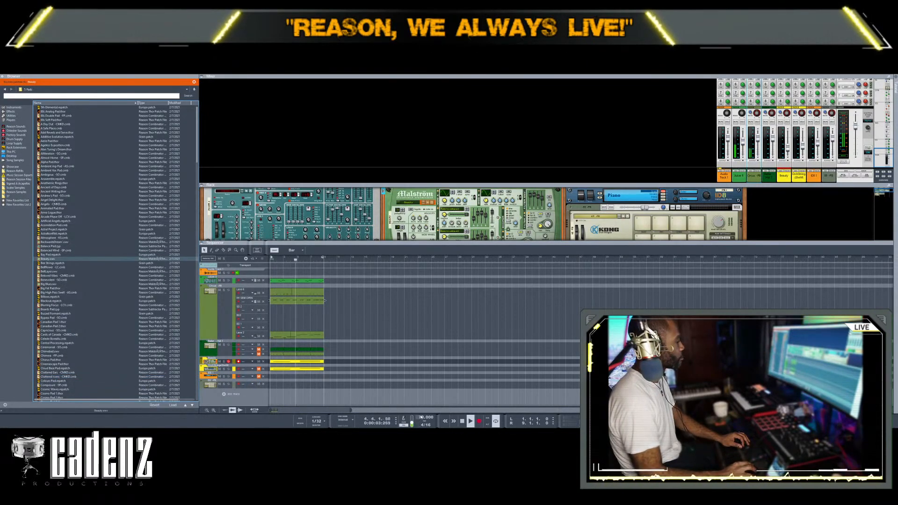
Raise the song tempo and select the Grain strings patch in the Pads folder.
left_click_drag(423, 419, 422, 406)
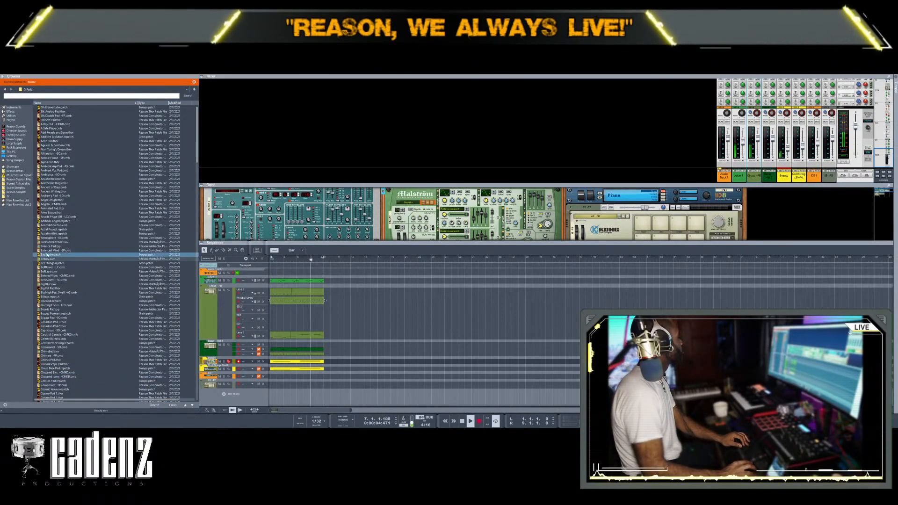
left_click(56, 263)
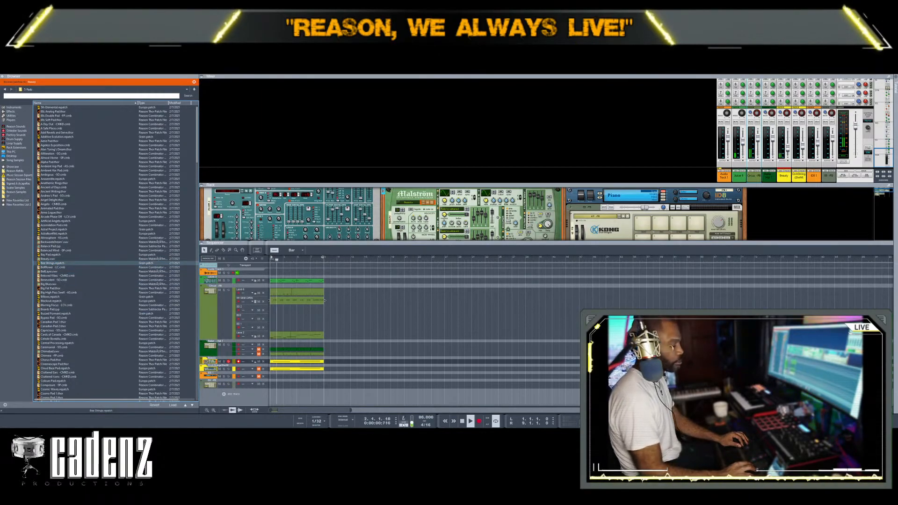